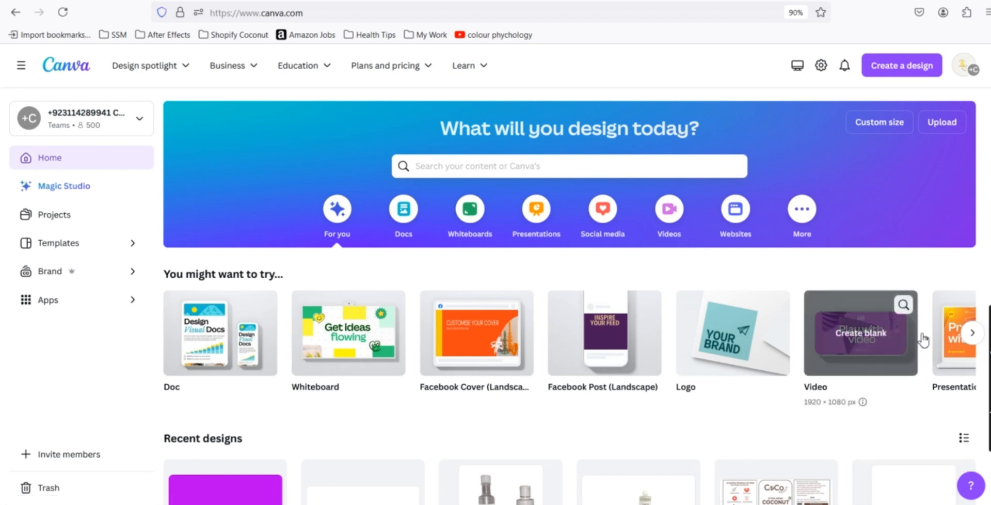
Step: Create a blank Facebook Cover design and set page 2's background to the purple document colour
left_click(889, 71)
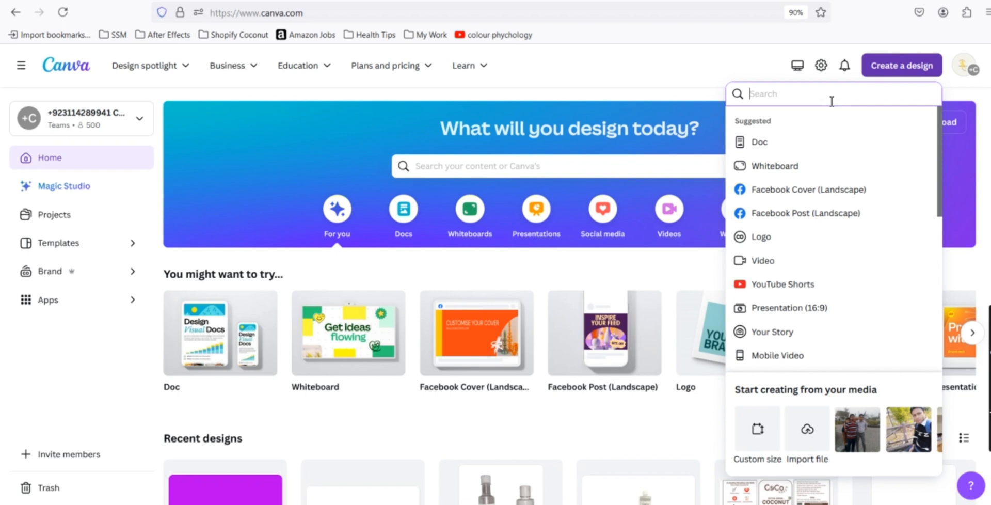
type("face")
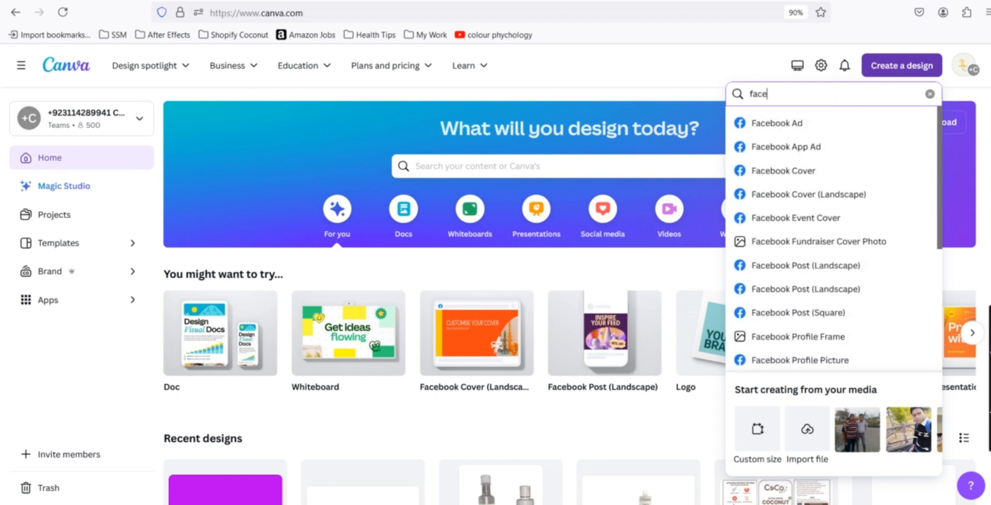
left_click(783, 174)
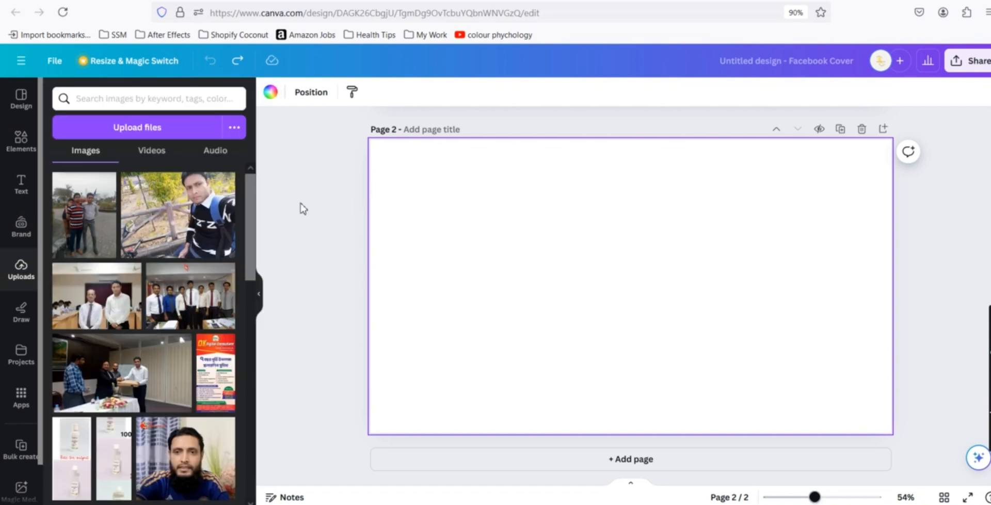
left_click(271, 92)
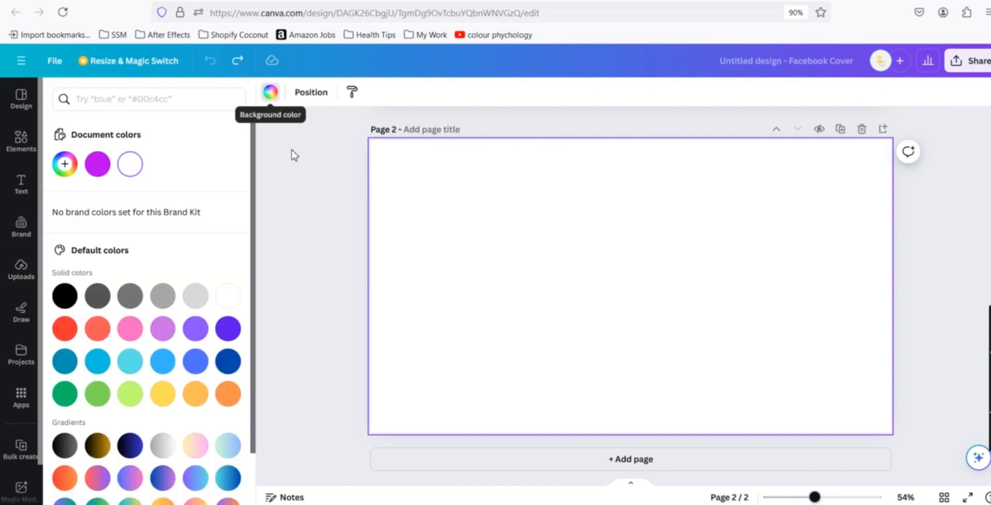
left_click(98, 164)
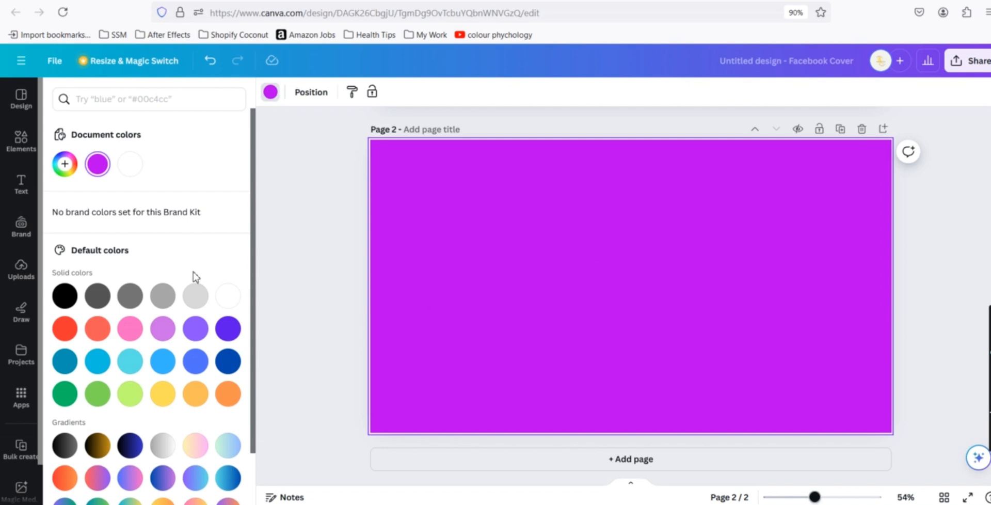
Step: Add the first five uploaded photos to the purple page, ending with the handshake photo
left_click(20, 279)
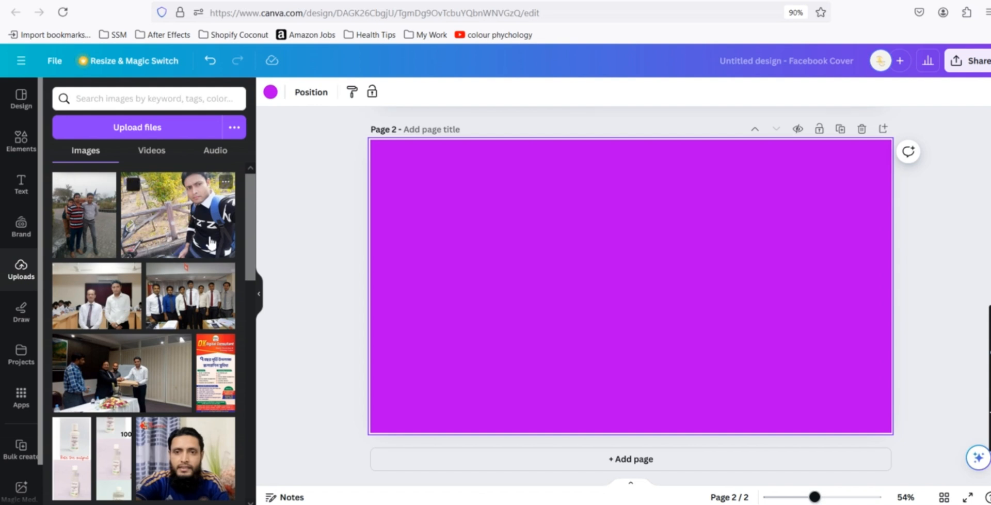
left_click(81, 215)
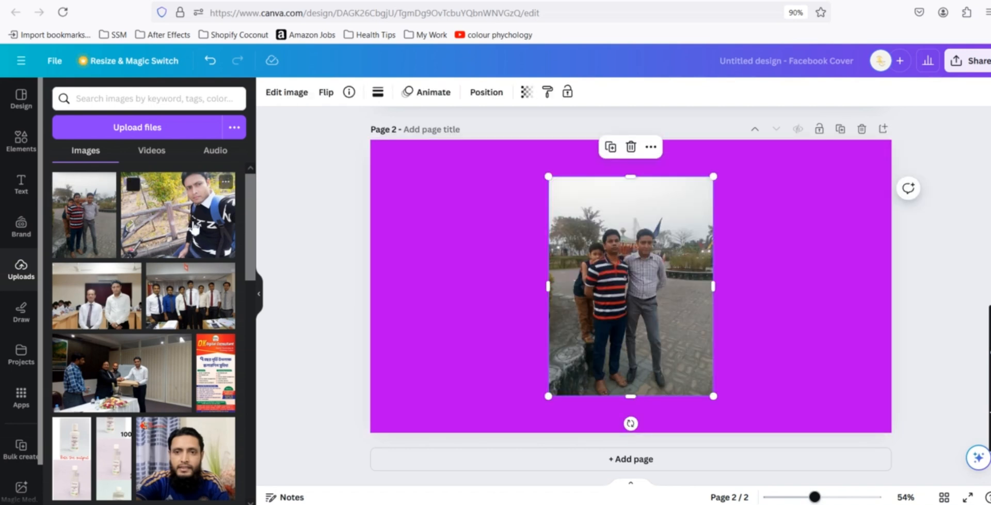
left_click(183, 225)
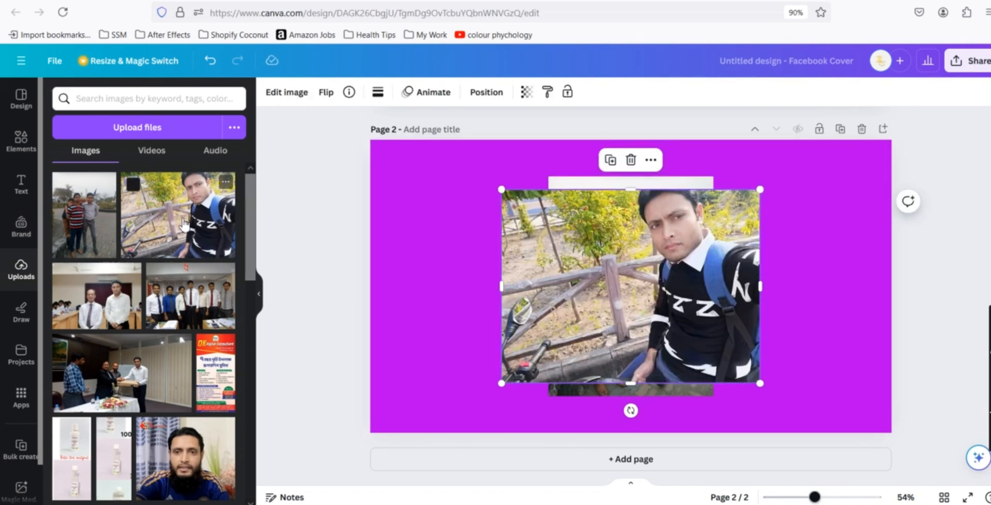
left_click(91, 300)
left_click(200, 304)
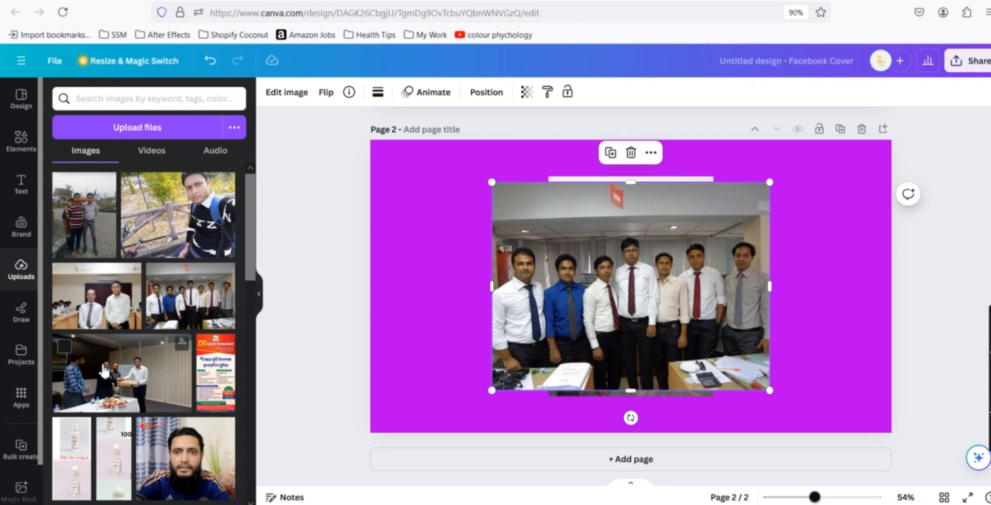
left_click(105, 370)
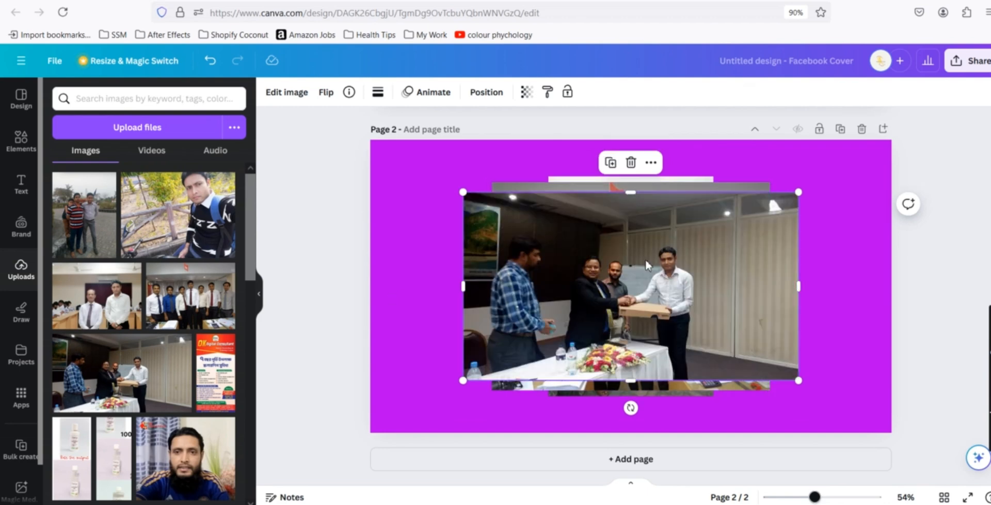
Step: Remove the background of the handshake photo and crop both of its sides around the people at the table
left_click(281, 96)
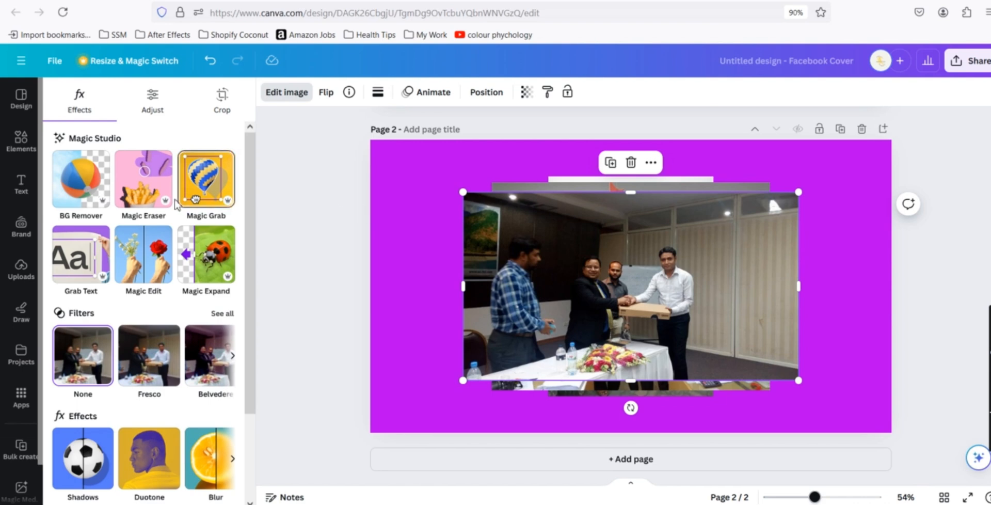
left_click(81, 178)
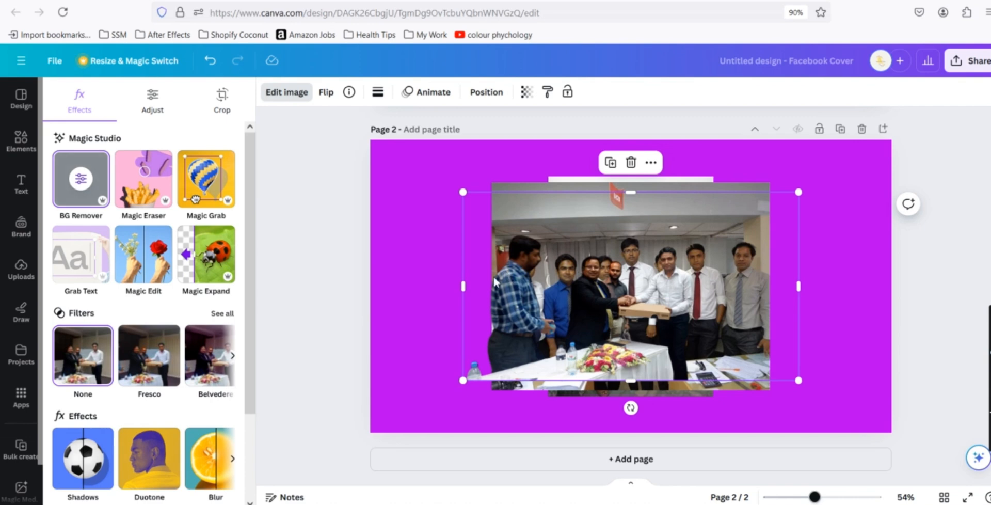
left_click_drag(466, 290, 597, 290)
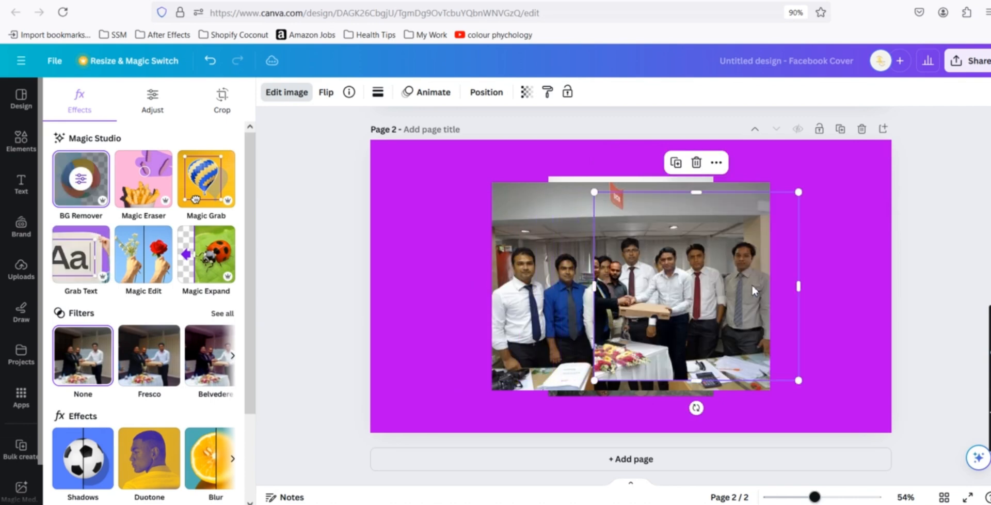
left_click_drag(800, 290, 706, 290)
Step: Crop the empty top off the handshake cutout and place it in the page's lower left corner
left_click_drag(662, 262, 431, 247)
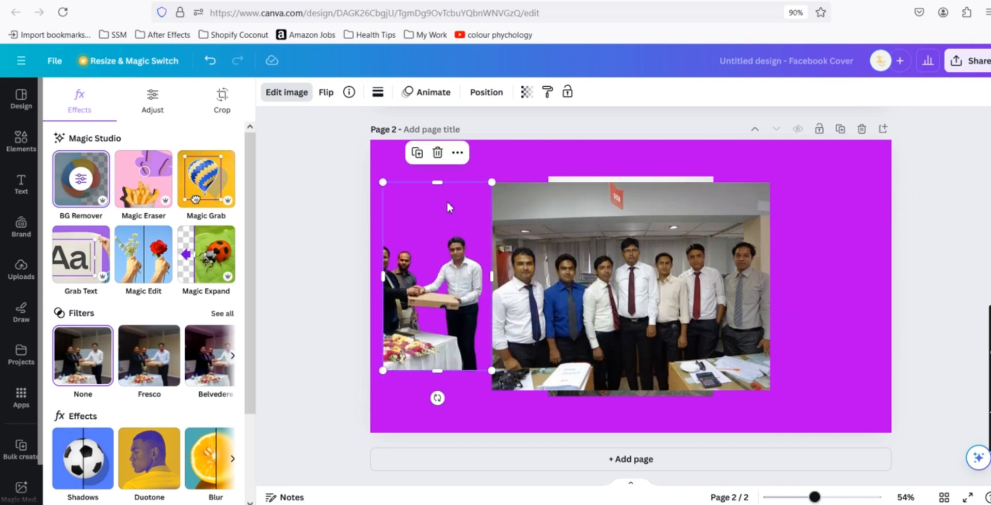
left_click_drag(440, 181, 441, 232)
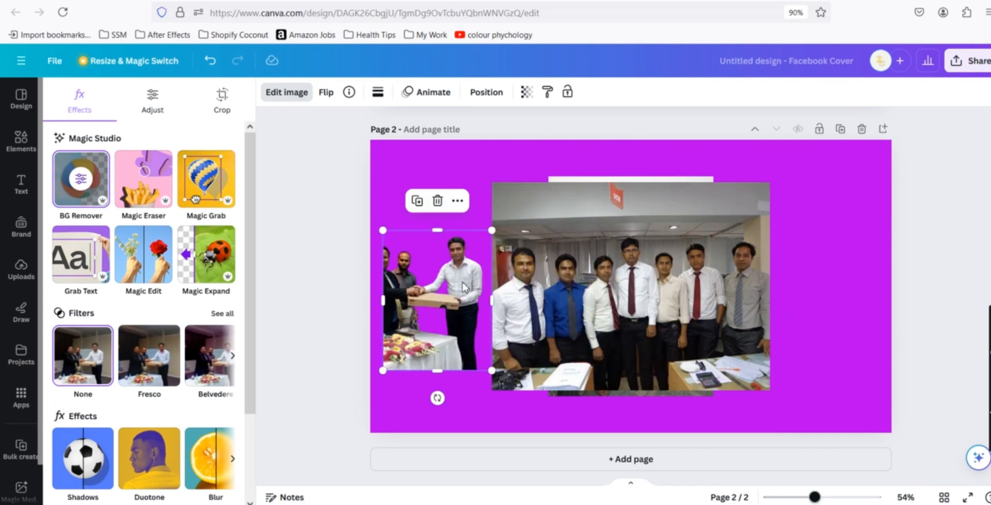
left_click_drag(448, 304, 443, 340)
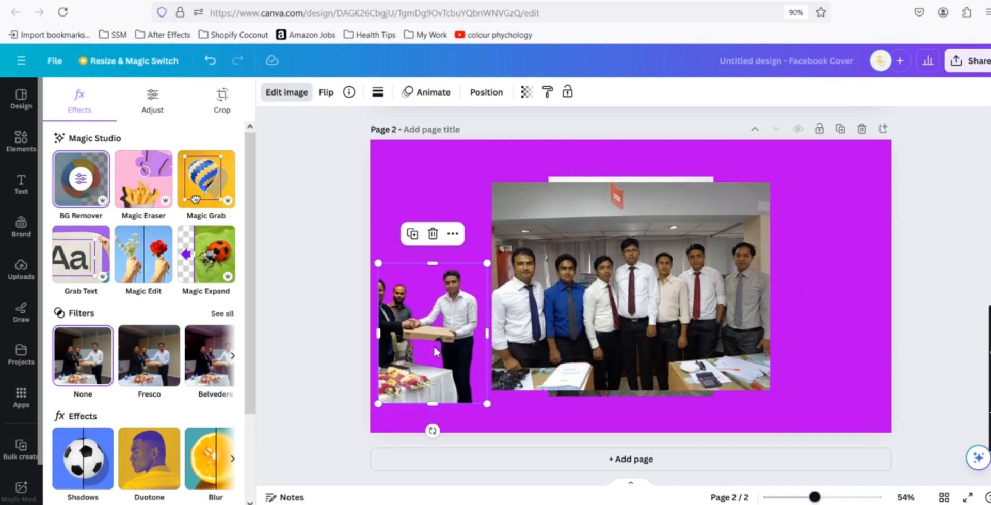
Step: Remove the background of the seven-man group photo, and place it in the page's lower right corner with its left side cropped
left_click(640, 272)
left_click(66, 199)
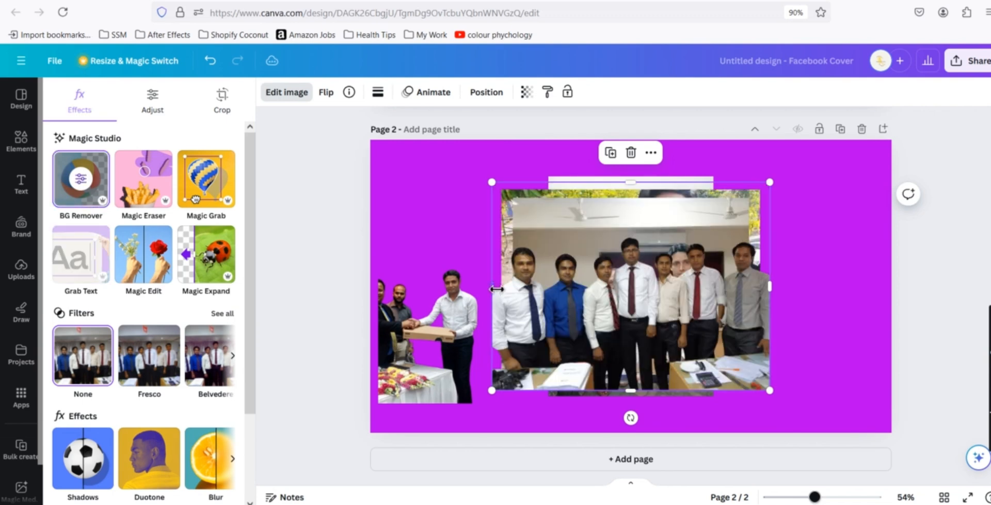
left_click_drag(682, 269, 717, 298)
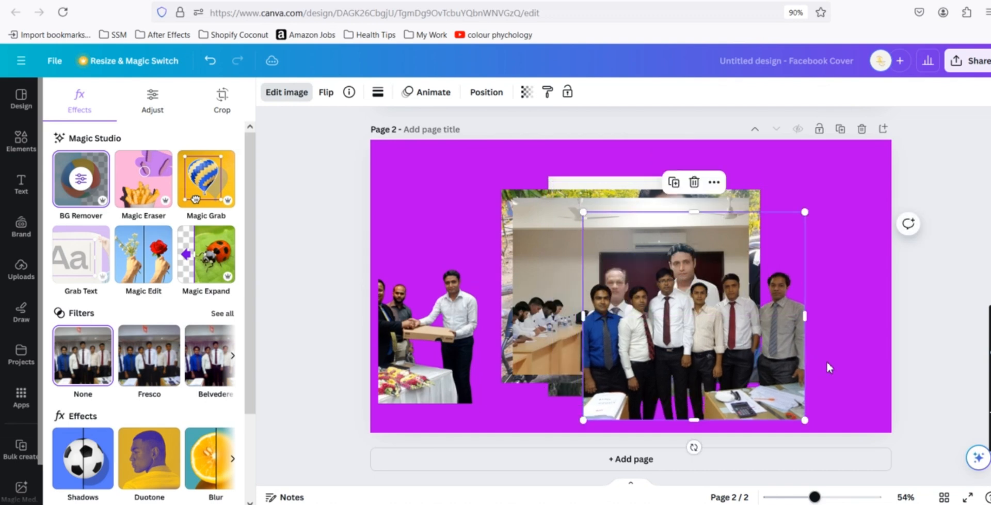
key("Escape")
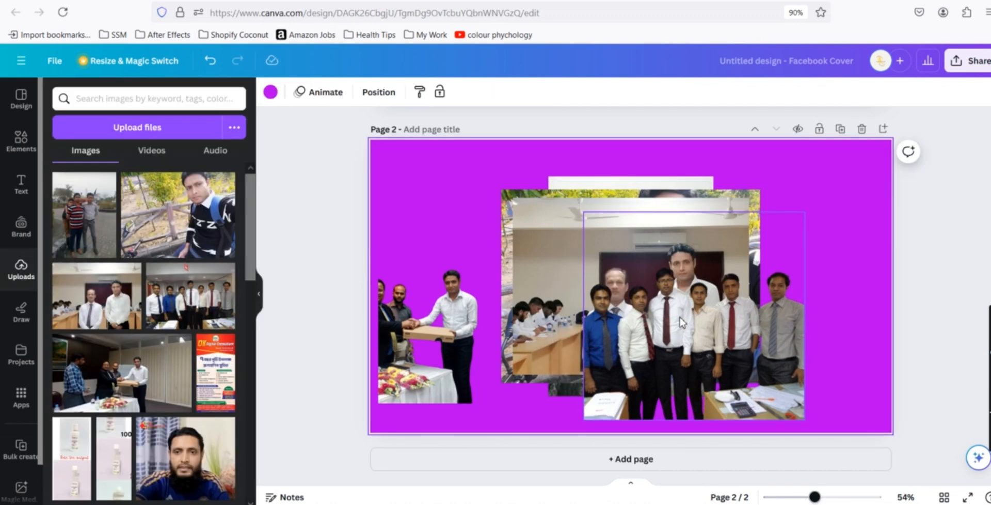
left_click_drag(681, 323, 810, 337)
Step: Remove the background of the photo of two men in white shirts, and place it at the page's bottom centre with its left side cropped
left_click(620, 284)
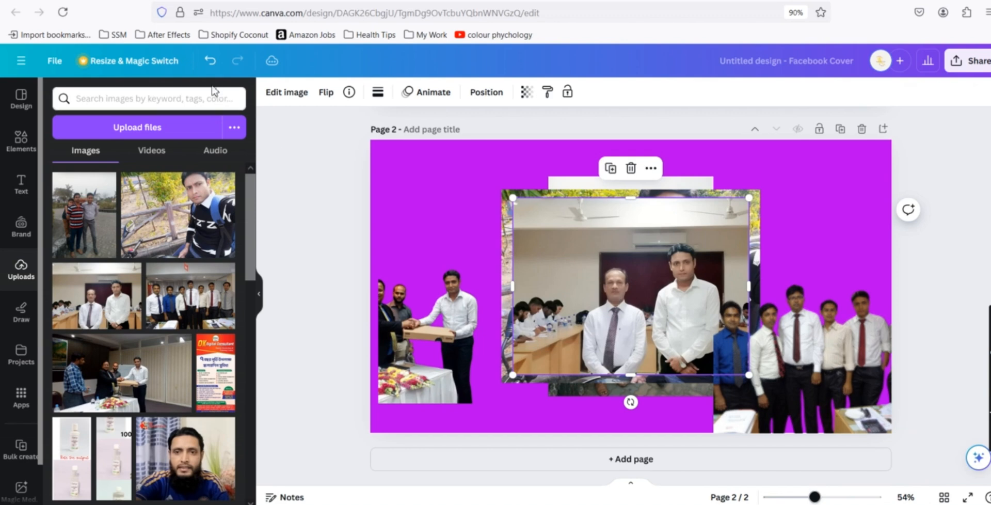
left_click(286, 91)
left_click(81, 183)
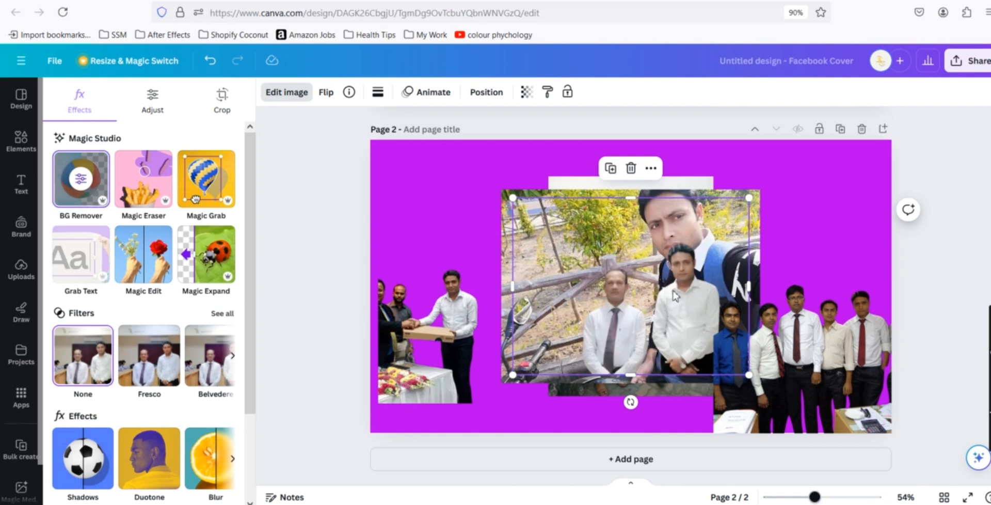
left_click_drag(675, 294, 595, 398)
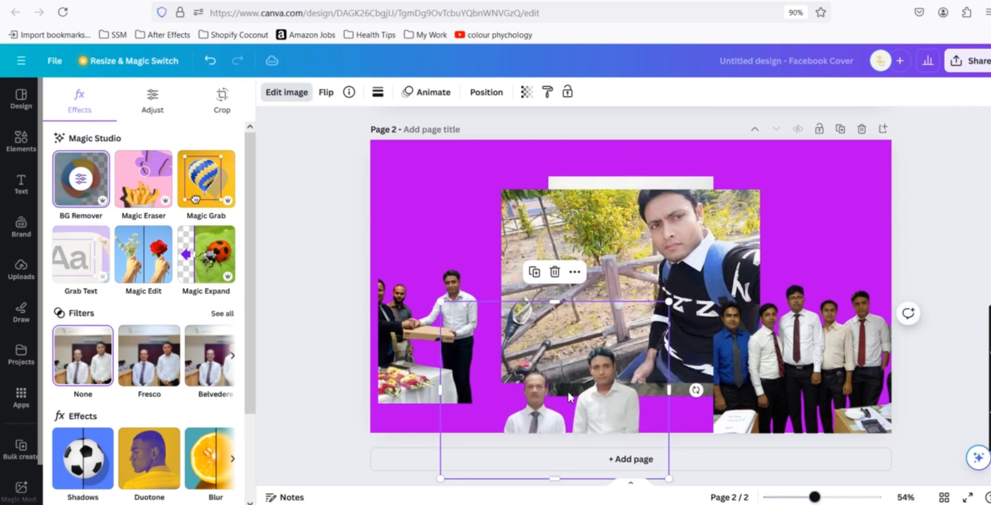
left_click_drag(434, 389, 529, 390)
Step: Remove the background of the backpack selfie and shift the cutout slightly to the right
left_click(571, 325)
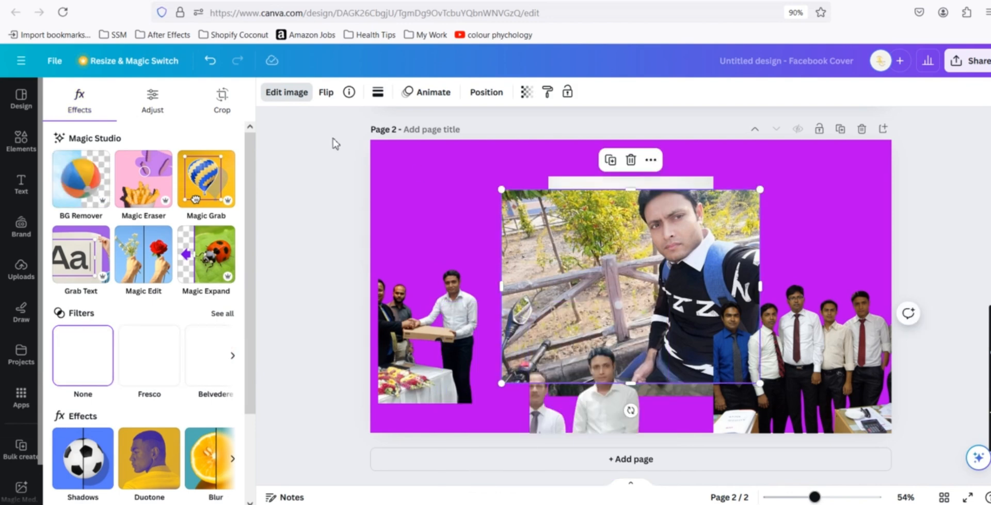
left_click(82, 178)
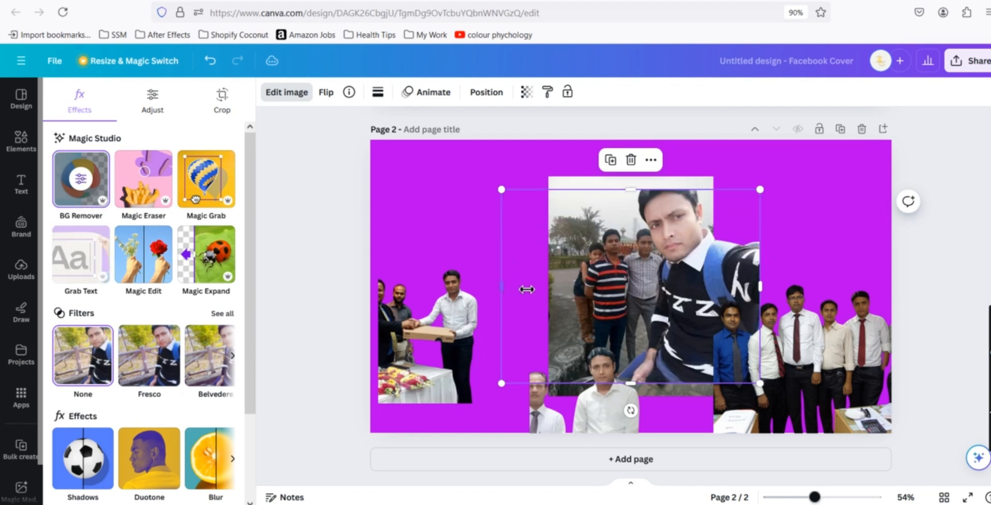
left_click_drag(655, 285, 665, 284)
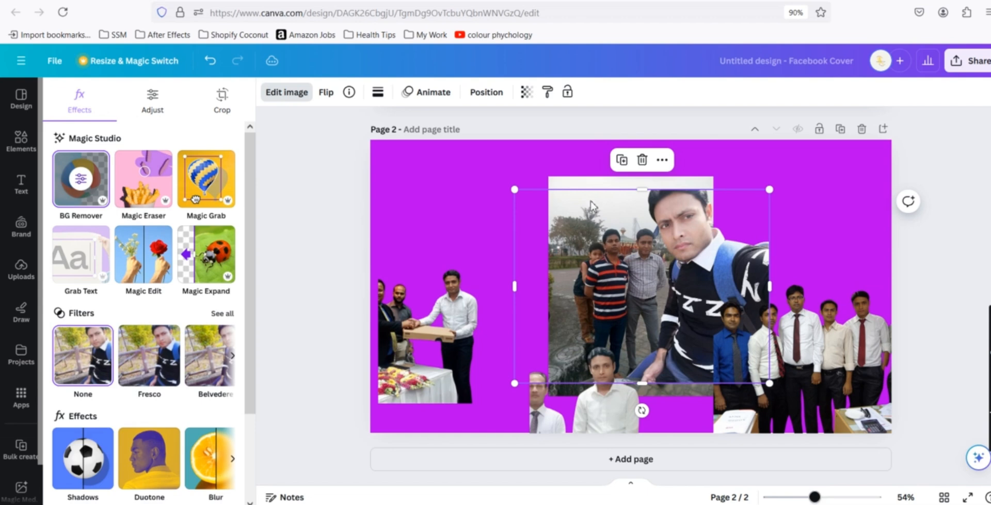
Step: Remove the background of the park photo, then move it to the page's right edge and the backpack selfie to the upper left corner
left_click(594, 185)
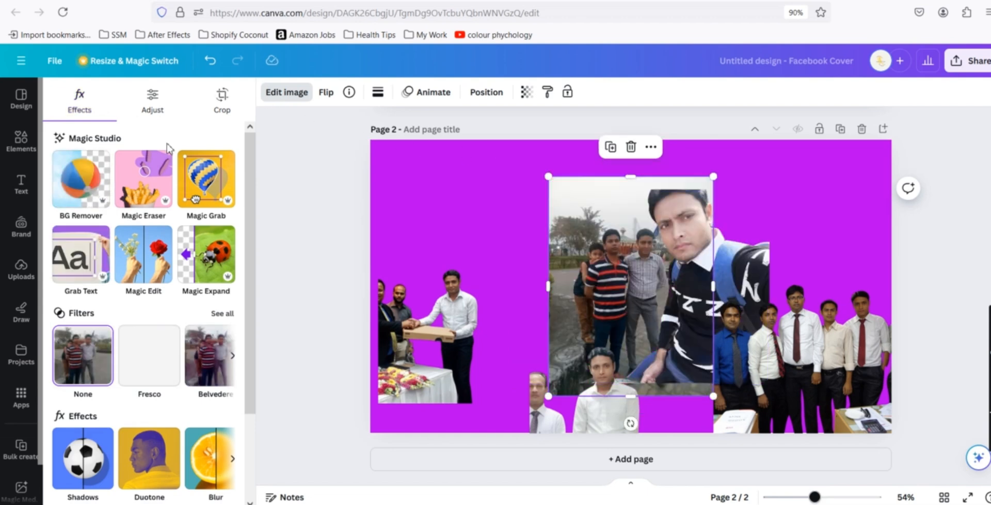
left_click(81, 178)
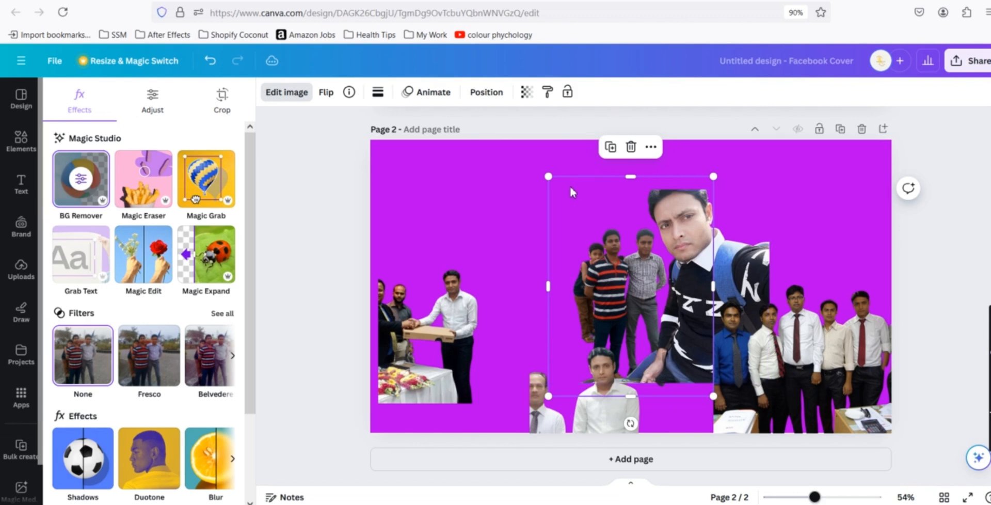
left_click_drag(577, 187, 863, 148)
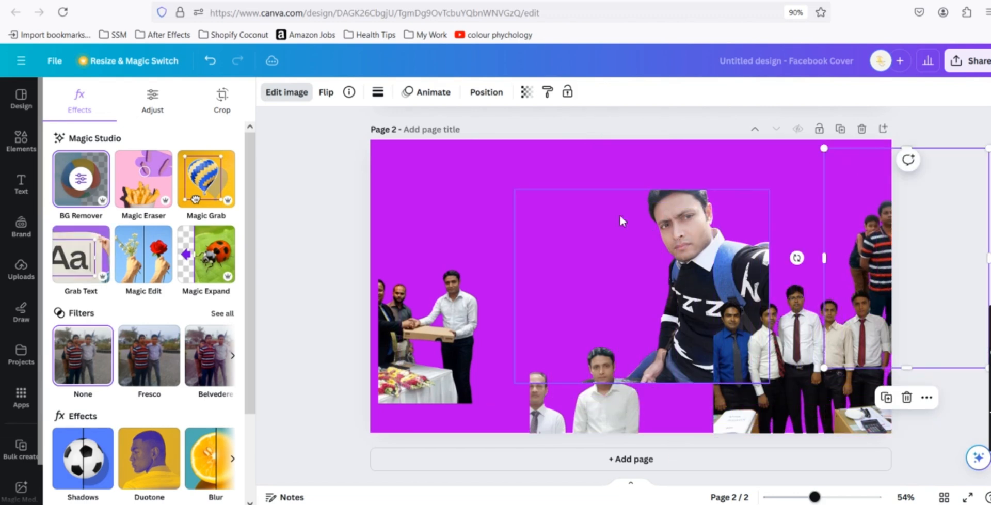
left_click_drag(619, 213, 204, 101)
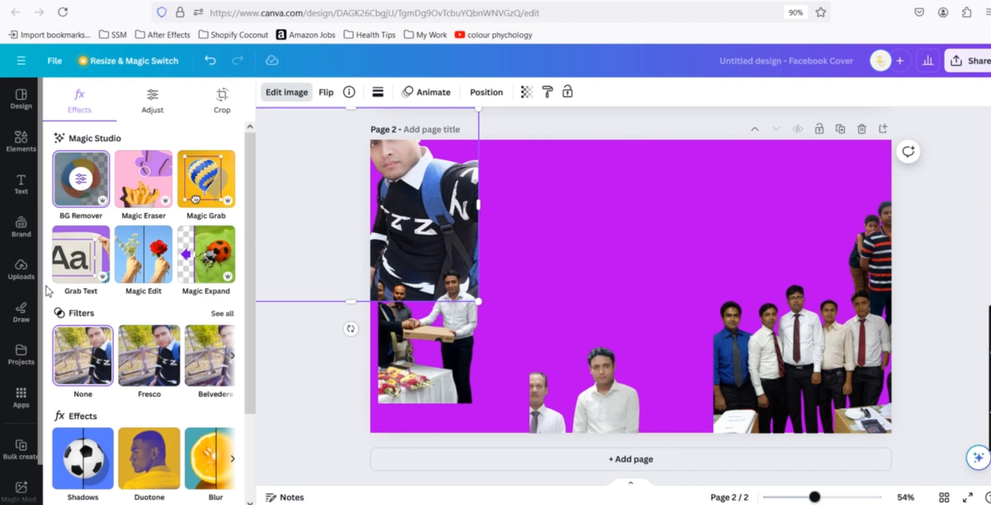
Step: Show the rulers and place two horizontal guides across page 2, at about 280 and 535 px
key("shift+r")
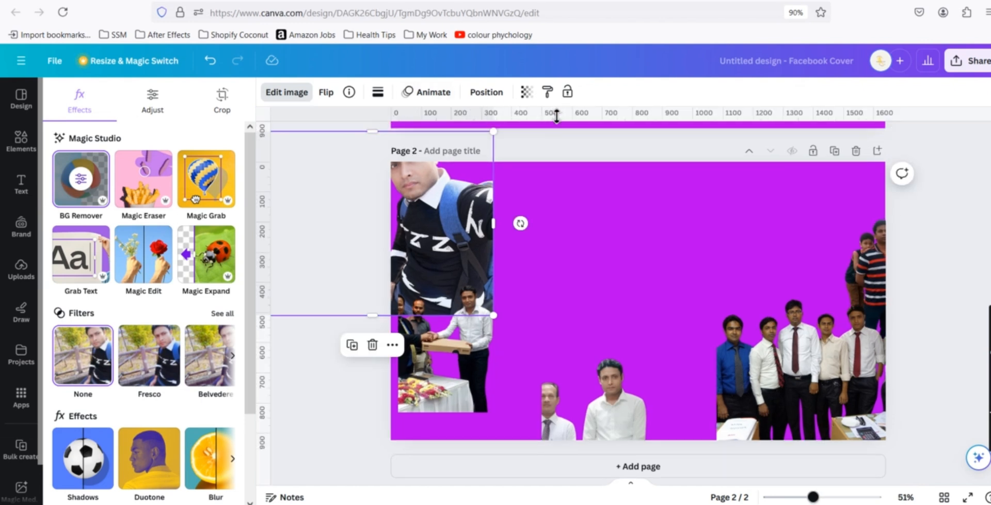
left_click_drag(557, 117, 556, 247)
left_click_drag(551, 123, 559, 317)
Step: Move the backpack selfie to the upper middle of the page and crop away the empty area on its left side
left_click_drag(455, 213, 627, 266)
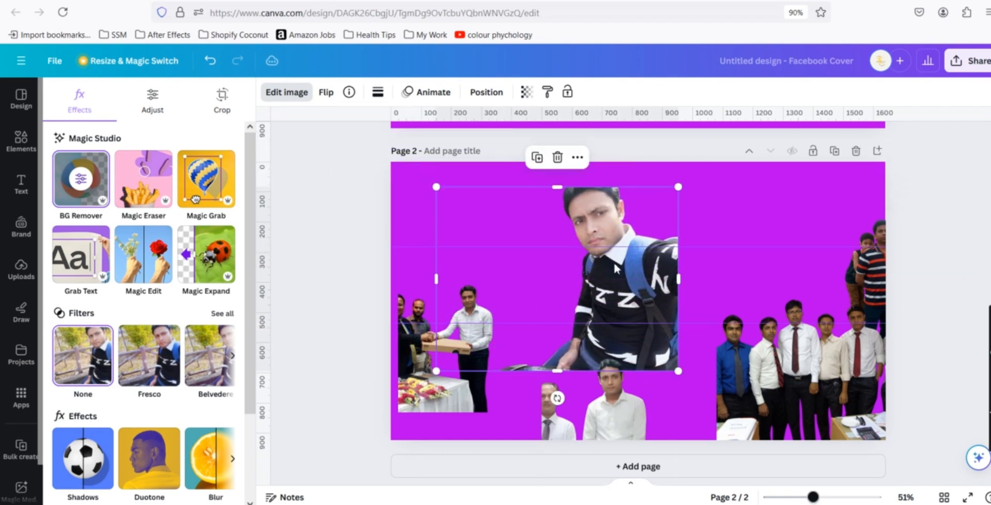
double_click(554, 235)
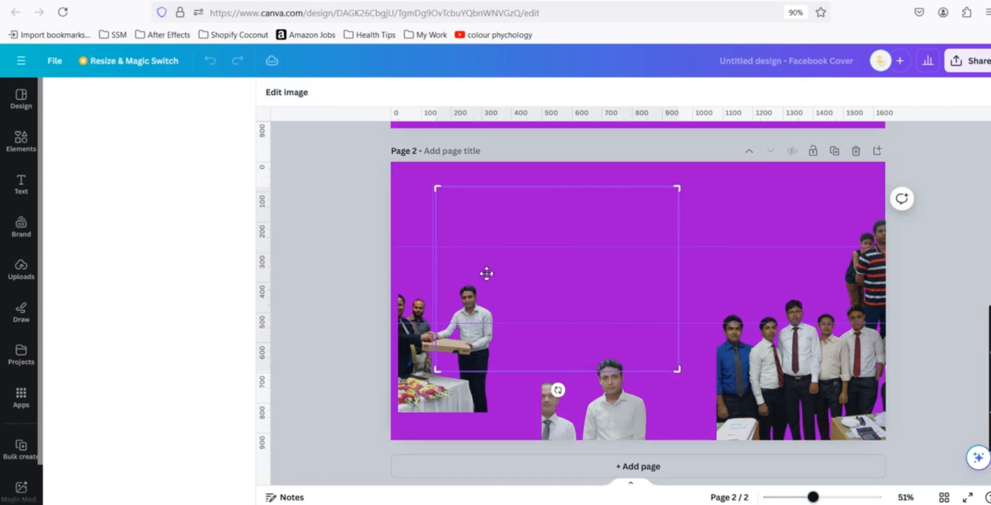
left_click(748, 266)
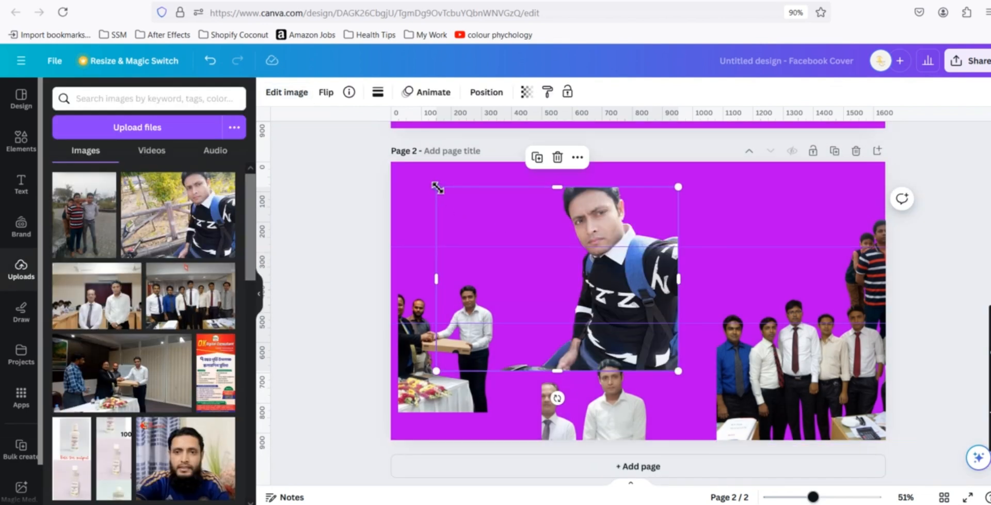
left_click_drag(438, 280, 576, 281)
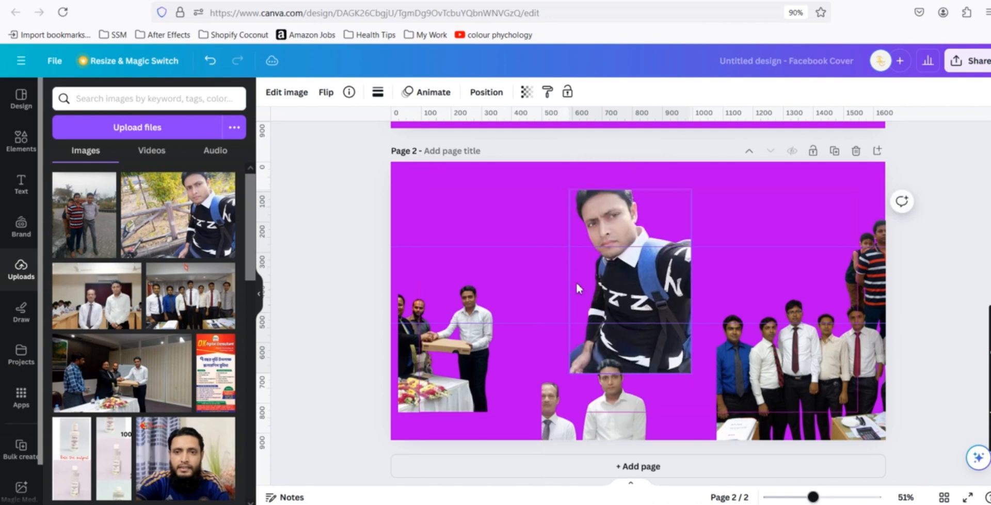
double_click(576, 279)
key("Escape")
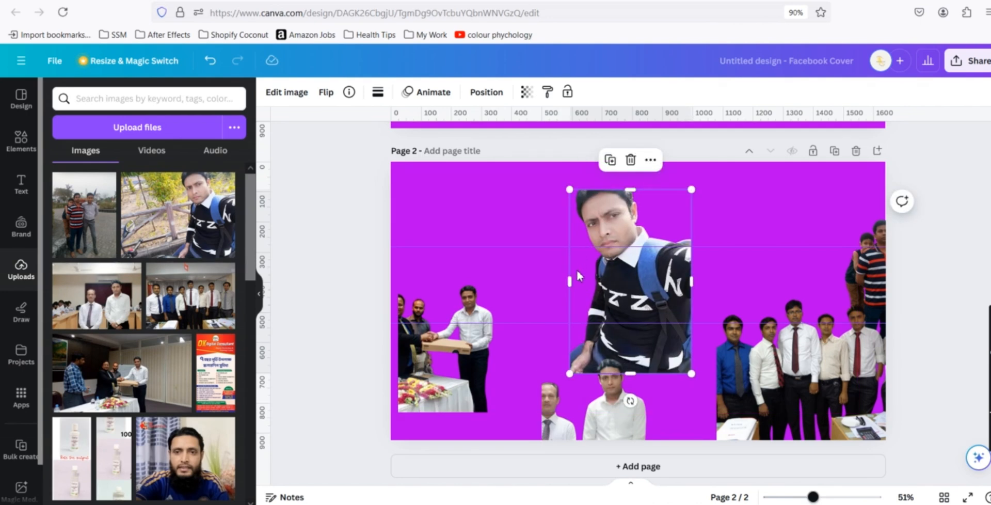
Step: Crop the backpack selfie tightly on both sides and shrink it to fit between the two horizontal guides
left_click_drag(570, 285, 579, 284)
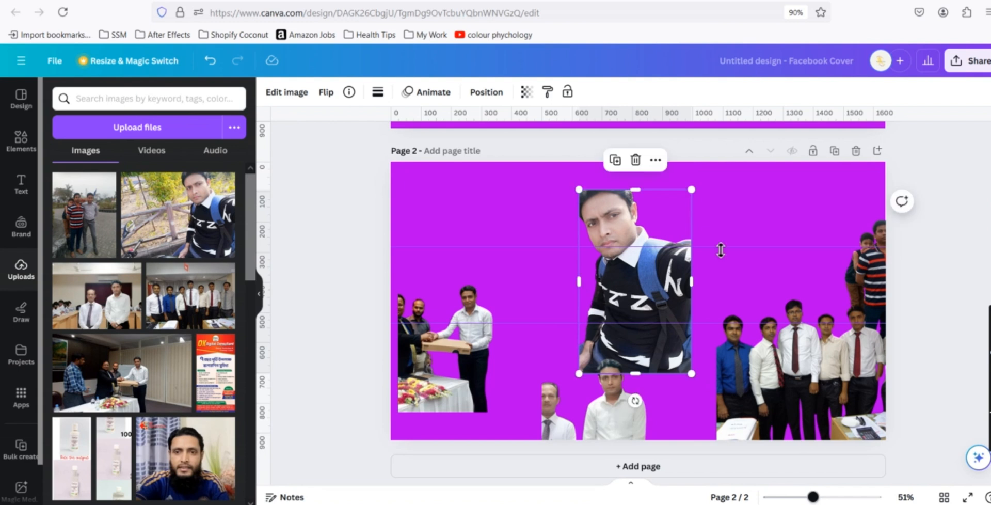
left_click_drag(692, 282, 670, 288)
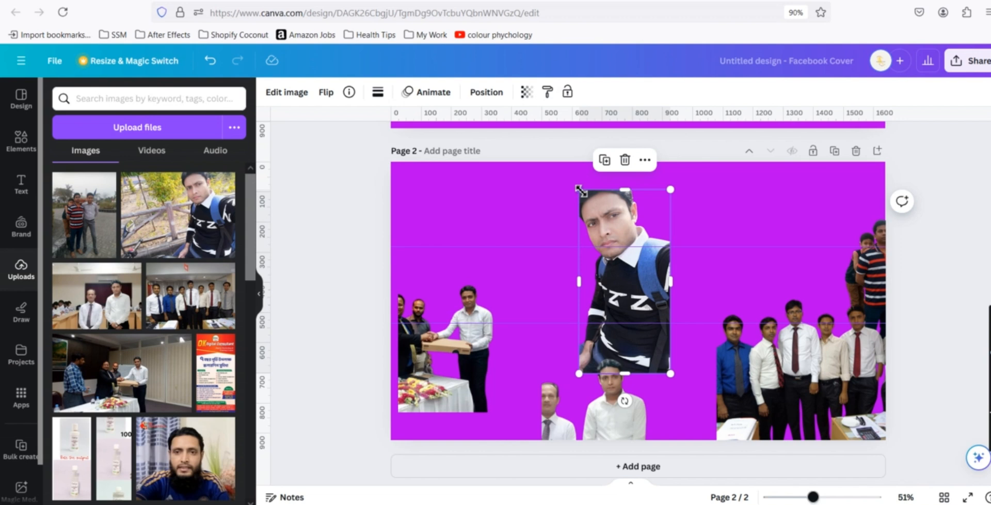
left_click_drag(580, 190, 603, 238)
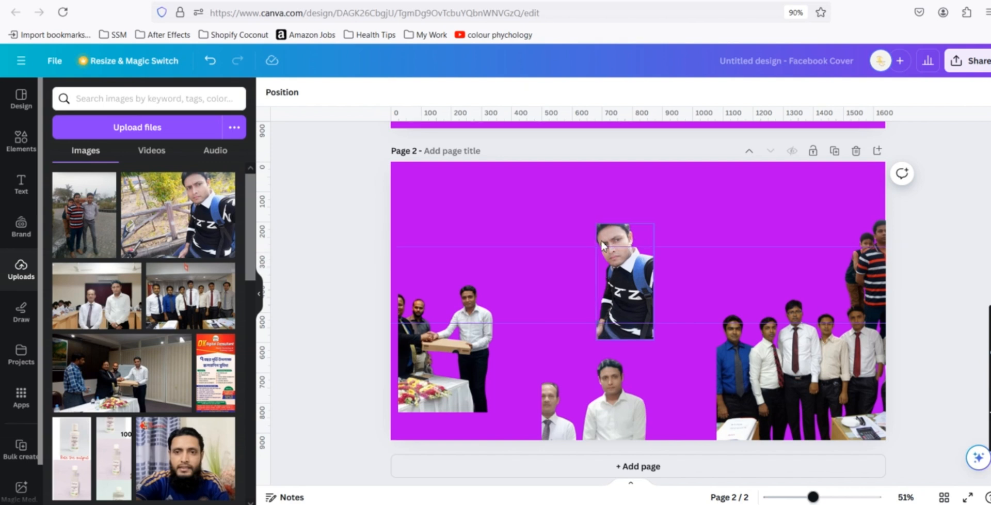
mouse_move(614, 239)
left_mouse_down()
mouse_move(622, 248)
mouse_move(614, 235)
left_mouse_up()
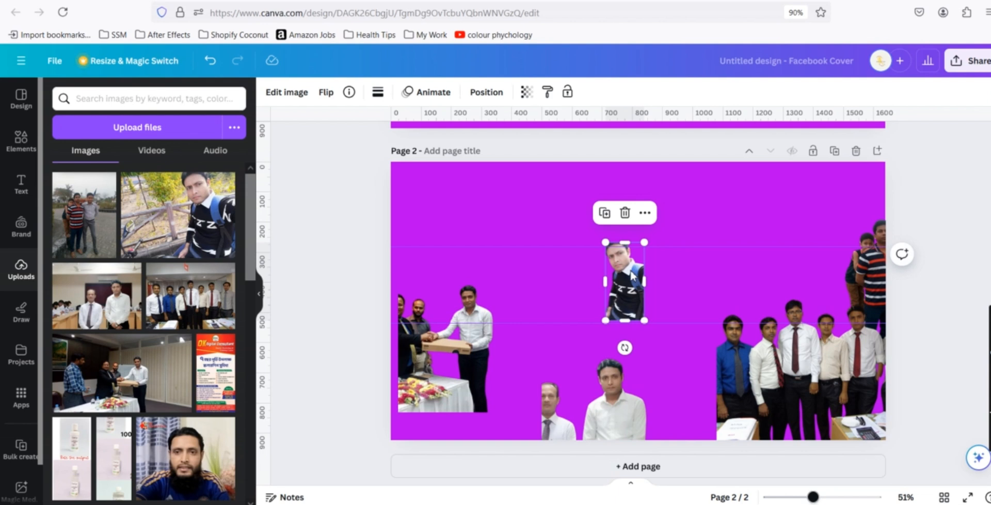
left_click_drag(633, 276, 632, 275)
Step: Crop the handshake cutout to the white-shirted man holding the box and fit him between the guides, left of the backpack selfie
left_click(466, 345)
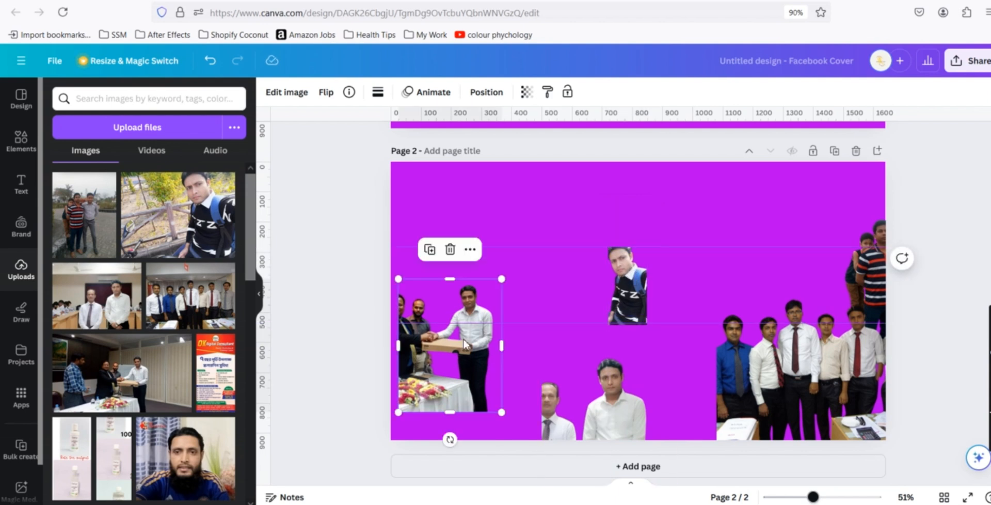
left_click_drag(466, 345, 506, 296)
left_click_drag(443, 297, 537, 297)
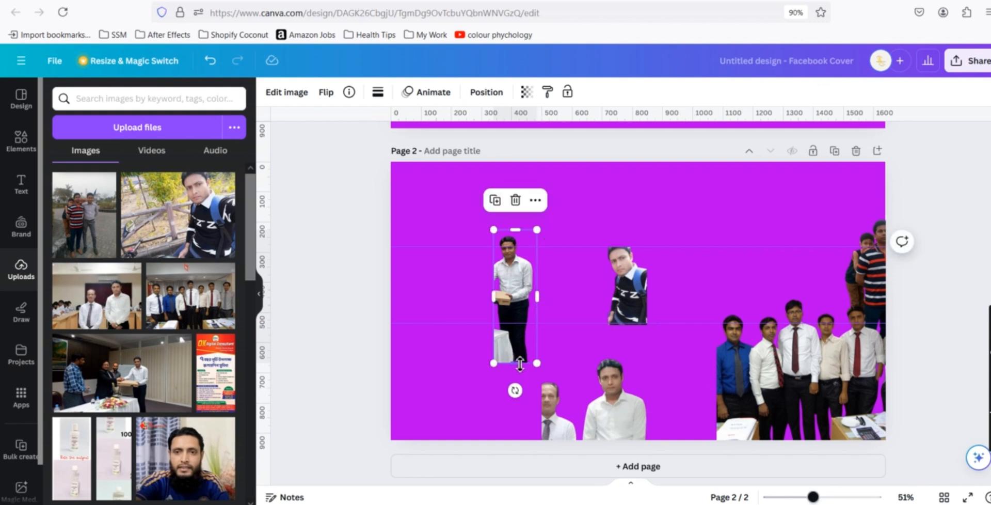
left_click_drag(520, 364, 522, 310)
left_click_drag(528, 271, 607, 289)
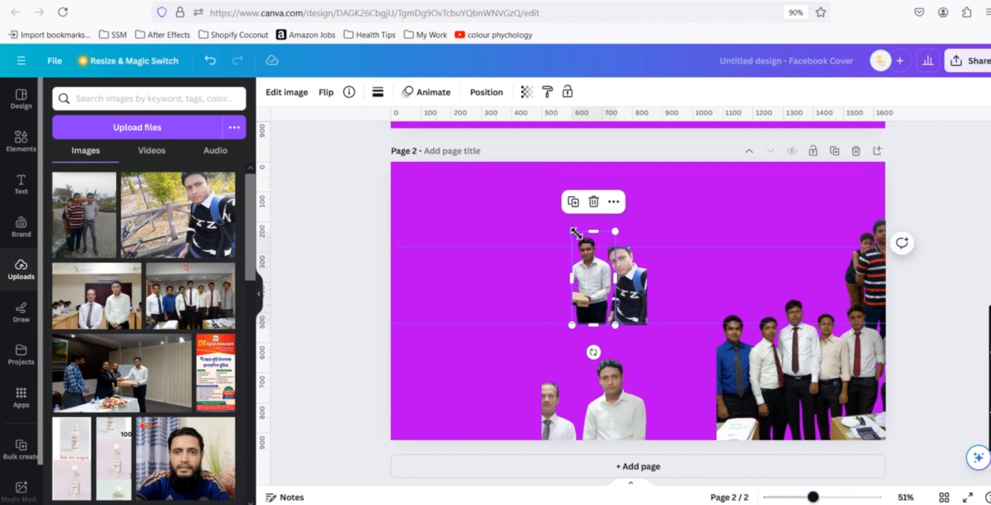
left_click_drag(576, 233, 580, 237)
left_click_drag(591, 272, 589, 278)
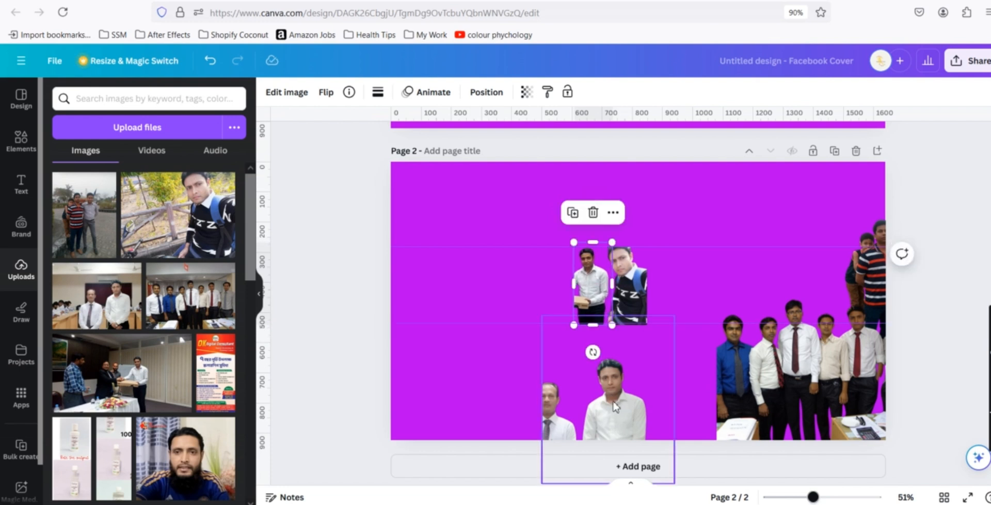
Step: Crop the two-man cutout to the white-shirted man without a tie and fit him between the guides, right of the backpack selfie
left_click_drag(588, 379, 681, 242)
left_click_drag(634, 261, 670, 267)
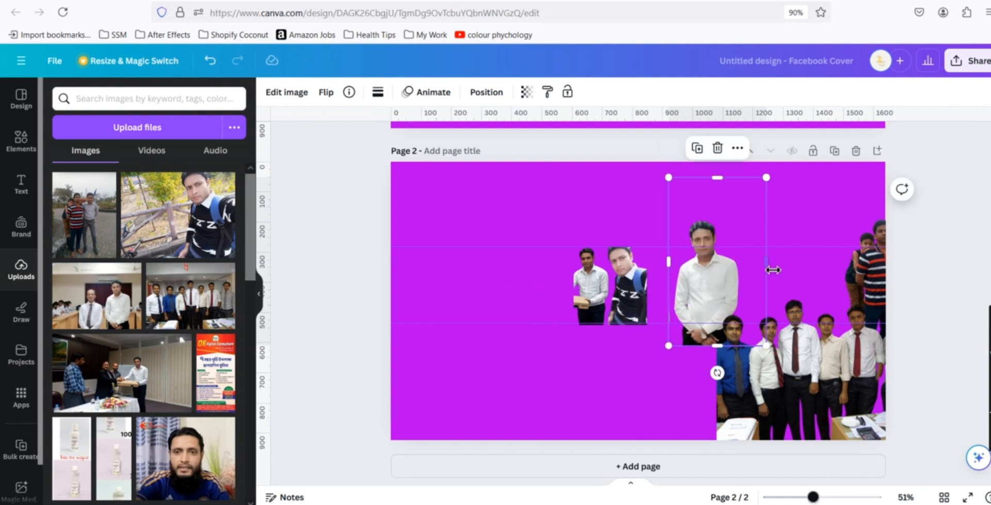
left_click_drag(773, 270, 744, 268)
left_click_drag(703, 177, 715, 217)
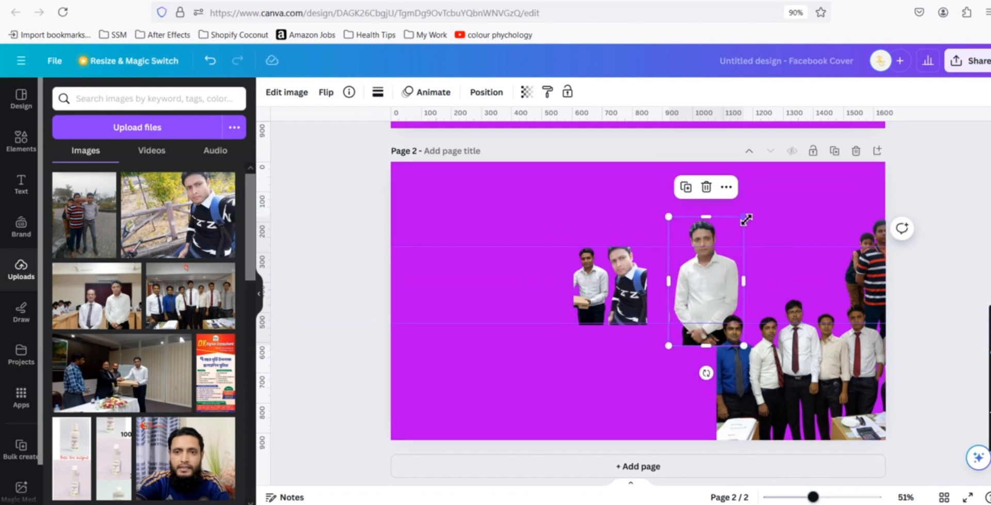
left_click_drag(743, 217, 682, 268)
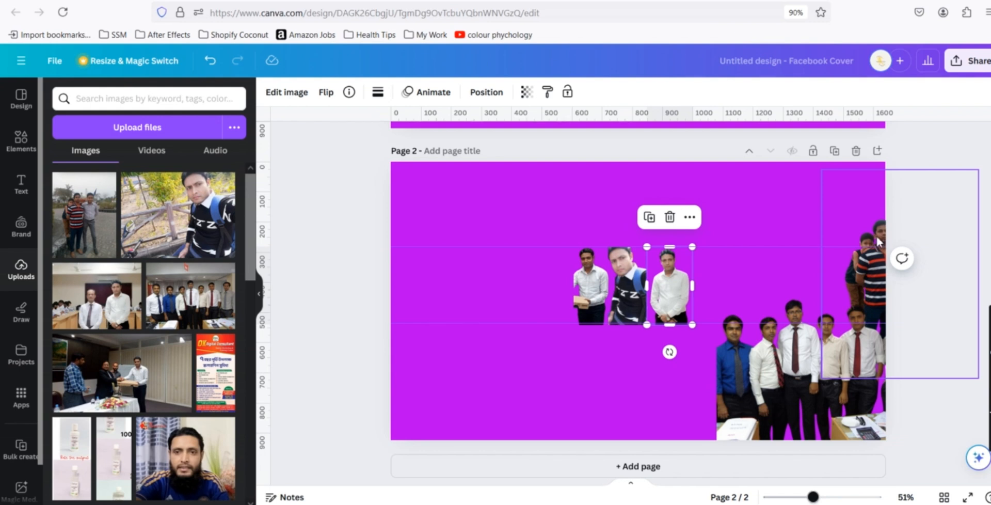
Step: Crop the park cutout to the man in the checked shirt, cut off below the knees, and scale him into the row's left end
left_click_drag(879, 240, 509, 228)
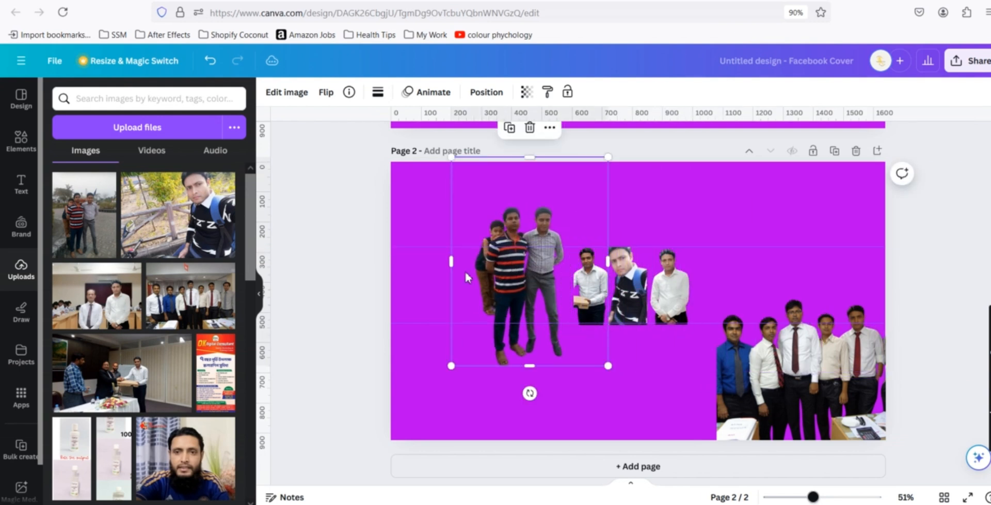
left_click_drag(452, 262, 526, 262)
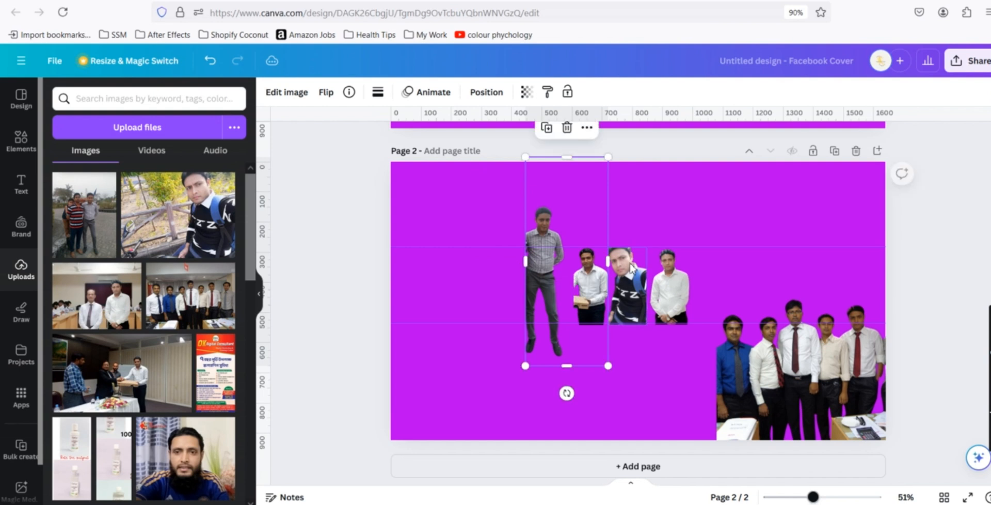
left_click_drag(608, 262, 567, 262)
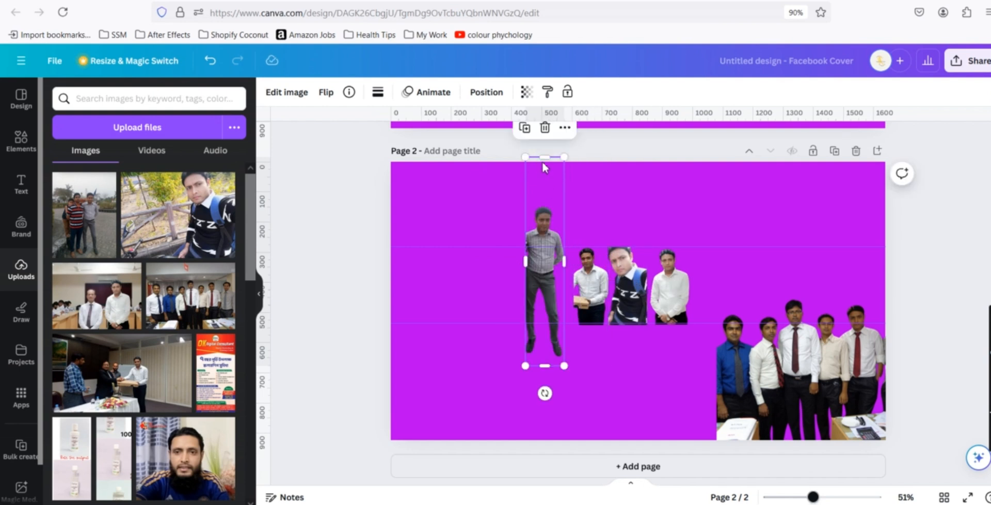
left_click_drag(545, 161, 545, 202)
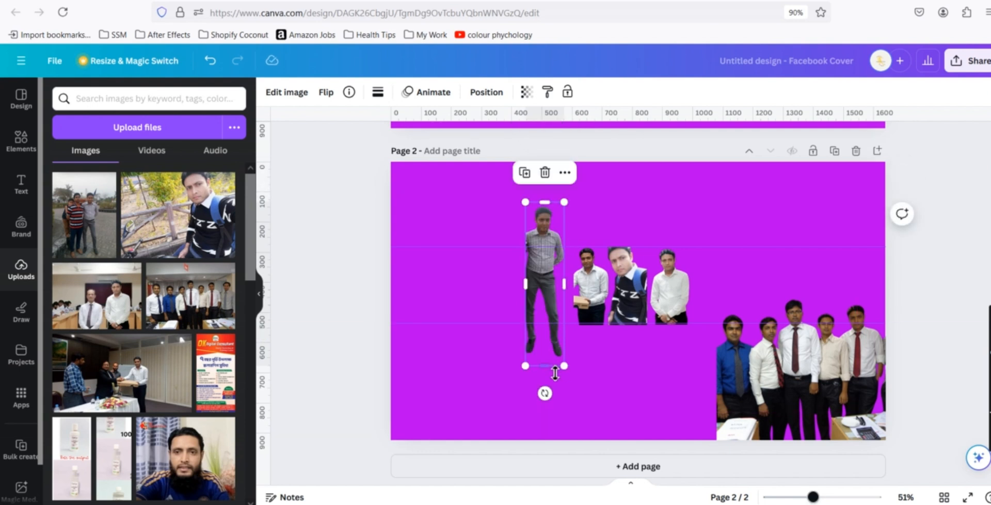
left_click_drag(552, 368, 547, 303)
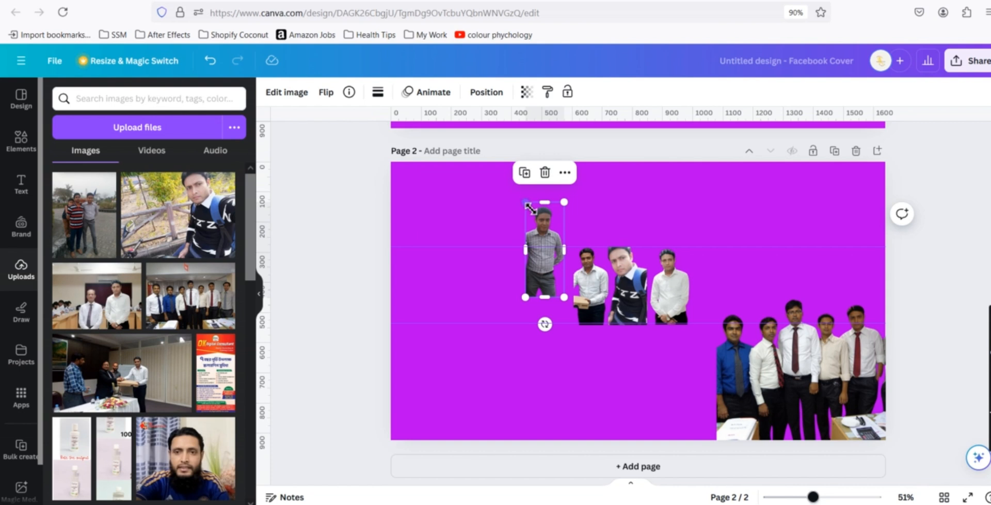
left_click_drag(527, 204, 558, 267)
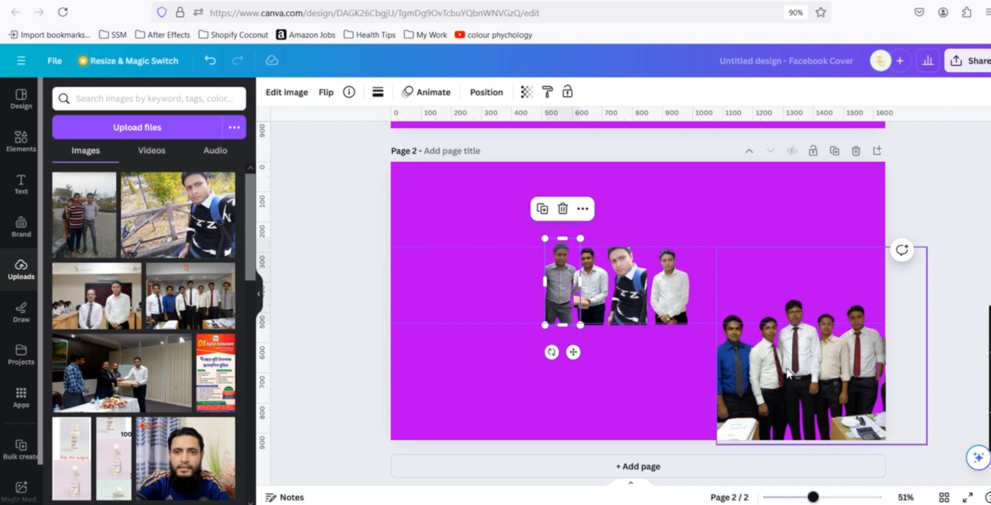
Step: Crop the group cutout to the red-tied man on its right side and place him at the row's left end
left_click_drag(789, 373, 490, 311)
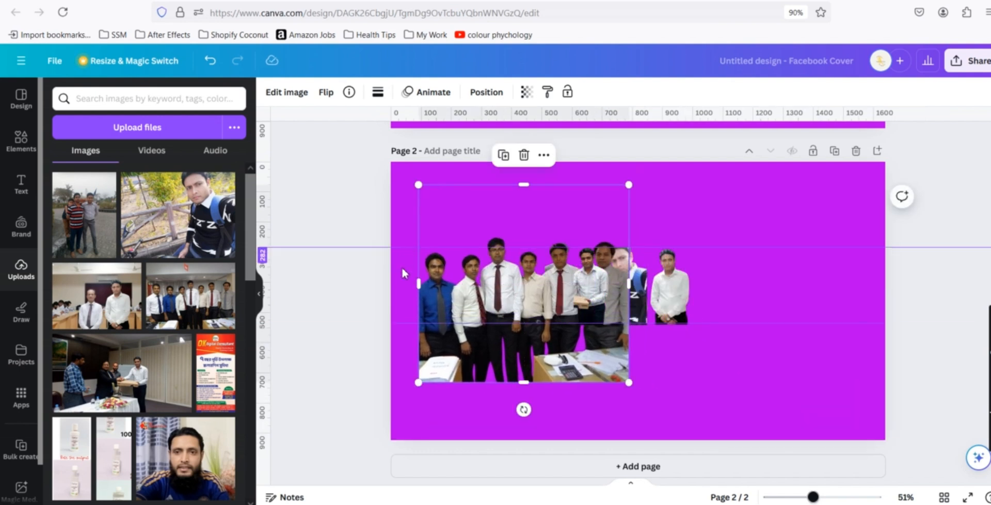
left_click_drag(432, 287, 546, 285)
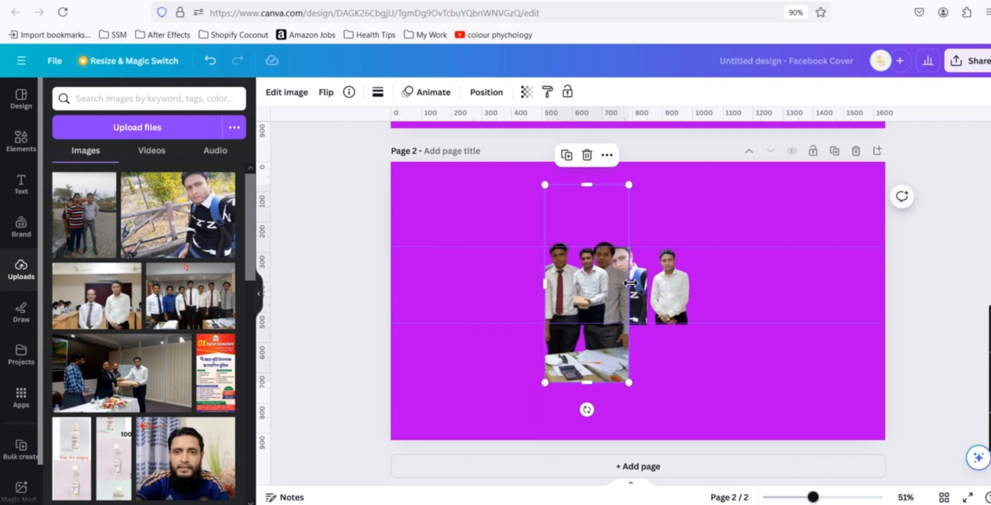
left_click_drag(631, 283, 581, 285)
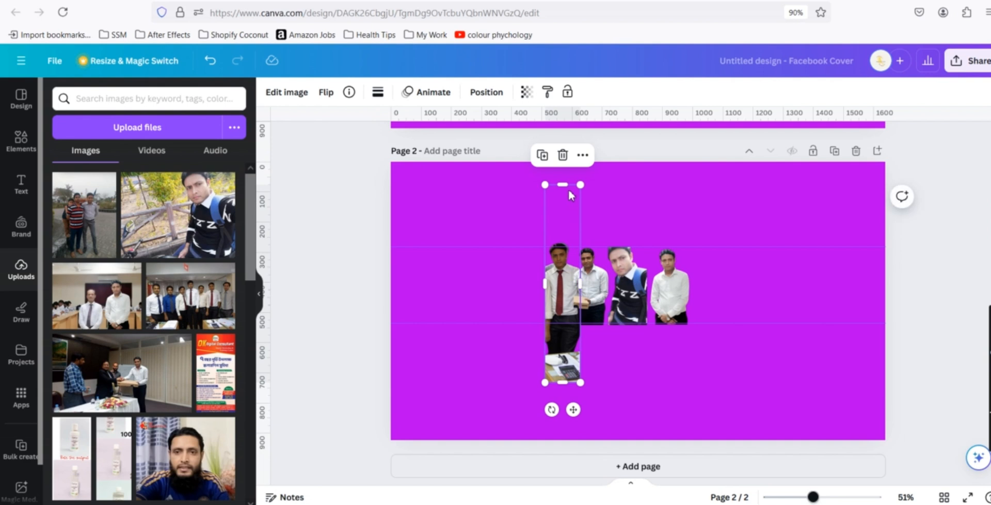
left_click_drag(565, 185, 564, 243)
left_click_drag(568, 290, 527, 291)
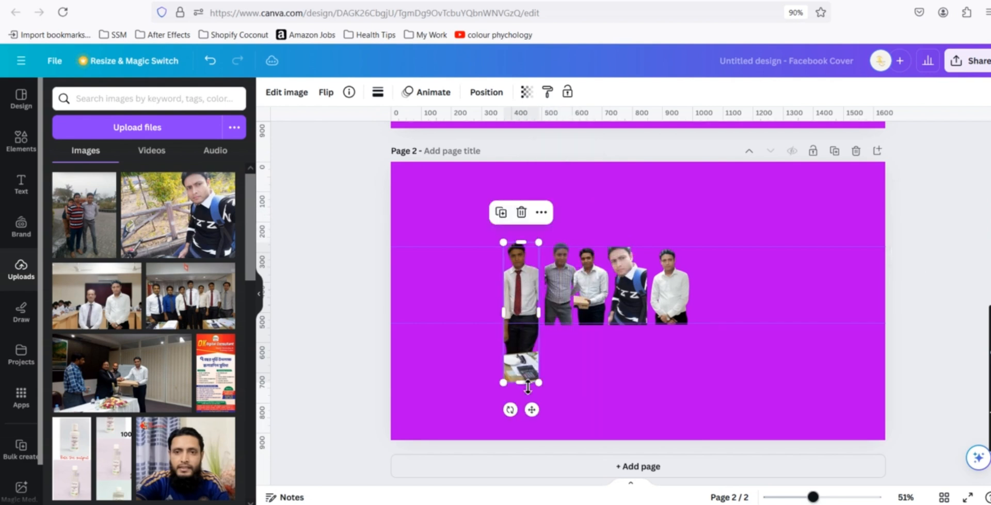
left_click_drag(526, 382, 524, 343)
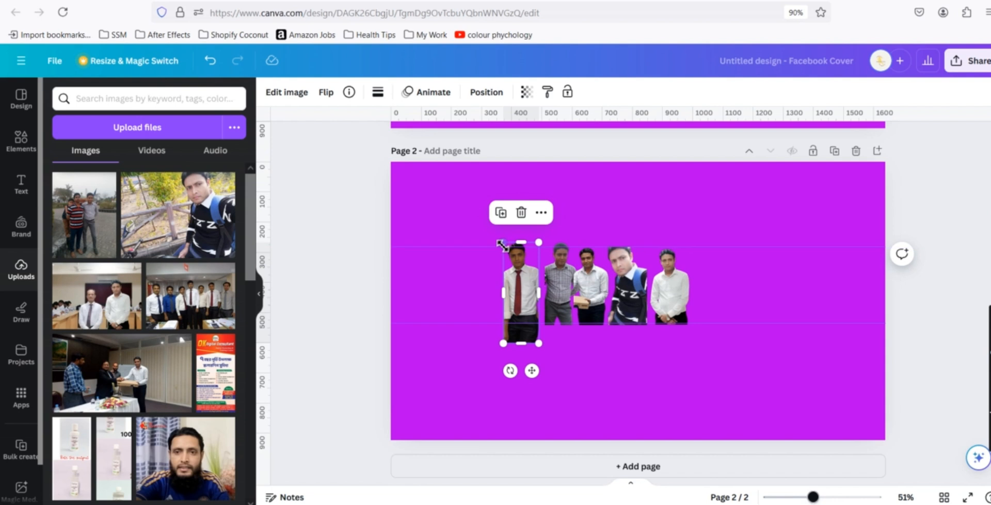
Step: Undo the shrinking of the red-tied man's cutout, then trim its lower part and fit it between the guides beside the row
left_click_drag(502, 245, 508, 256)
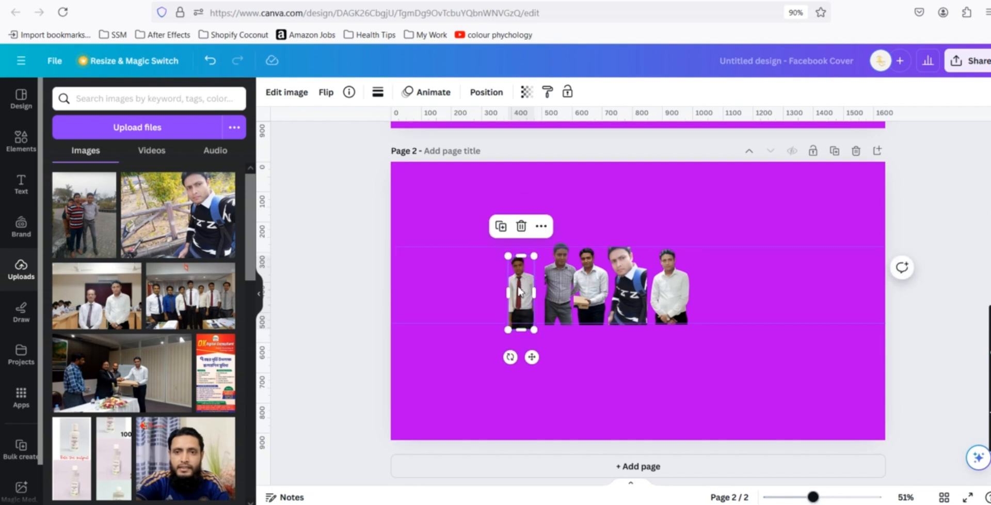
key("ctrl+z")
left_click_drag(526, 349, 528, 323)
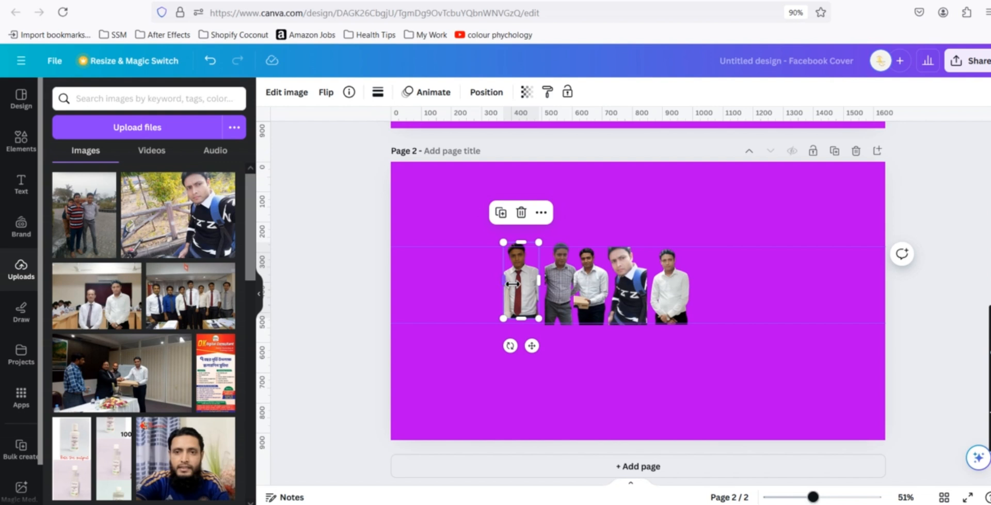
left_click_drag(513, 283, 532, 297)
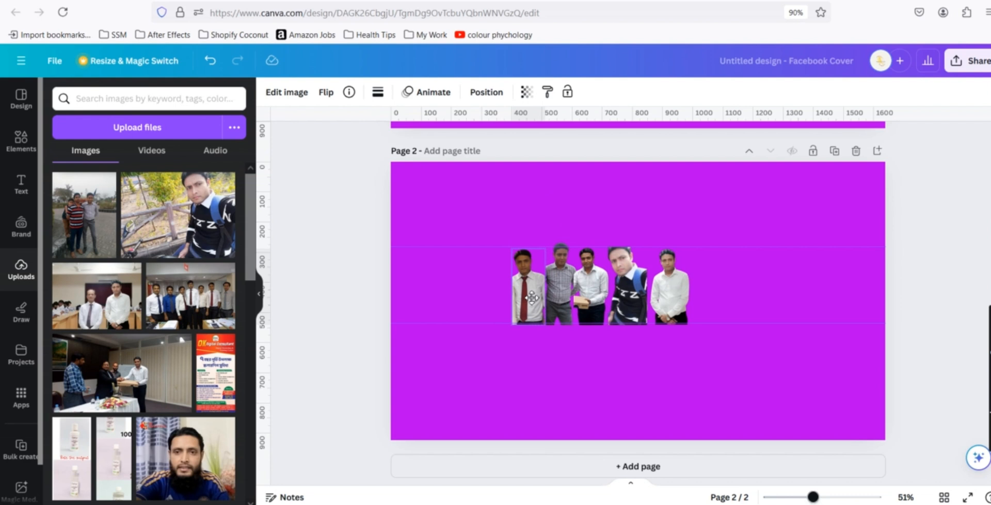
left_click_drag(532, 299, 529, 299)
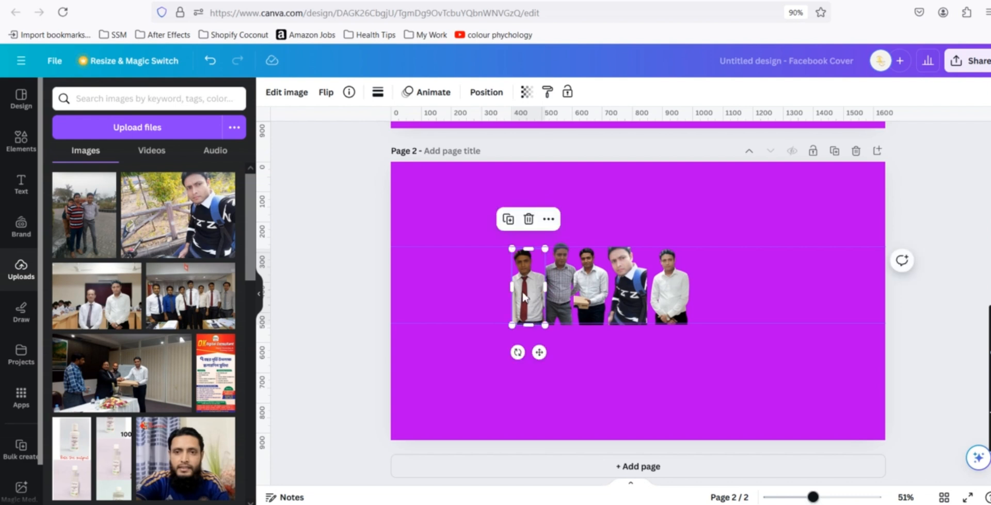
Step: Narrow and shift the red-tied man's cutout, then delete it from the page
left_click(475, 280)
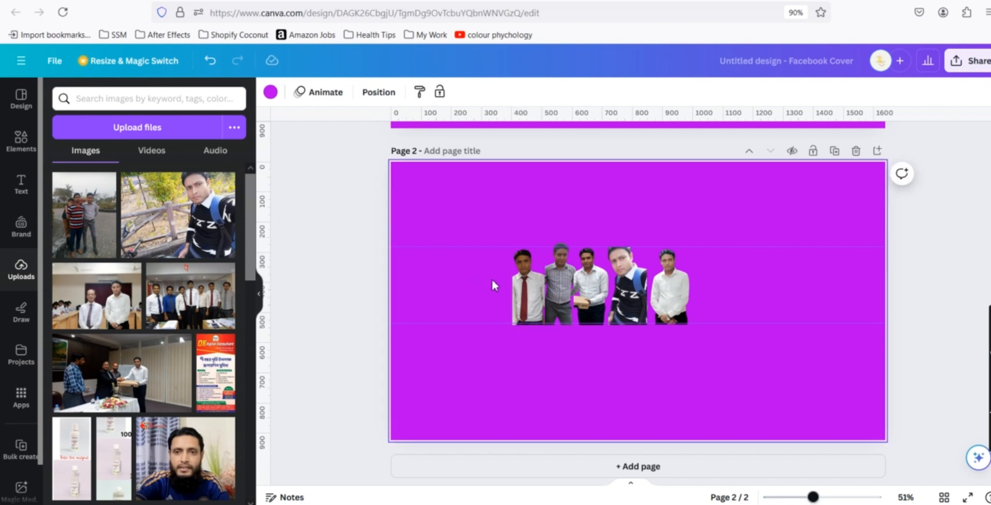
left_click(520, 295)
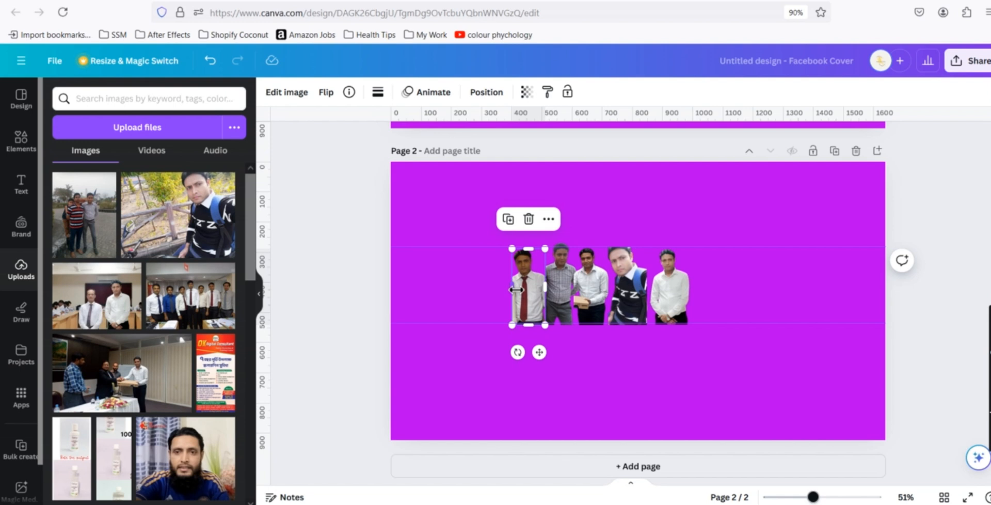
left_click_drag(514, 289, 495, 288)
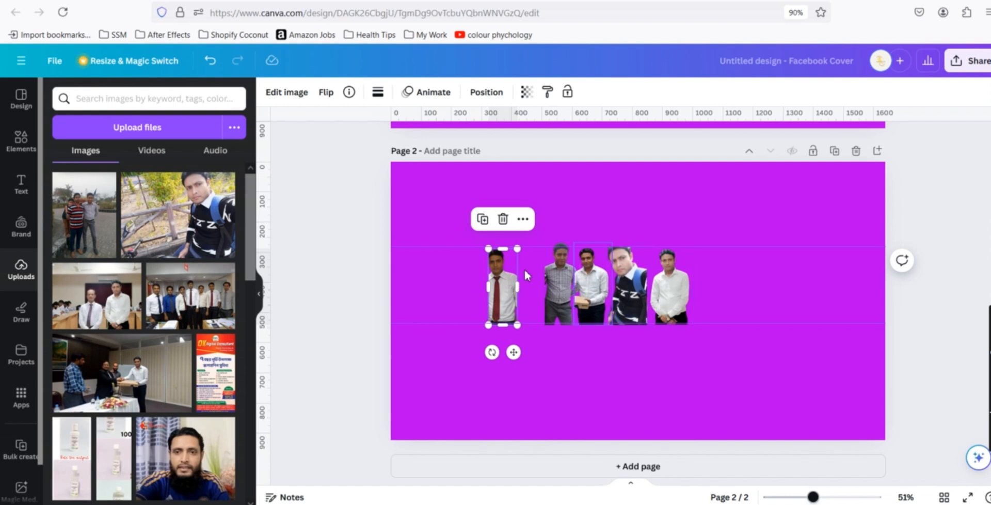
key("Delete")
Step: Shrink the checked-shirt man's cutout slightly and align its lower edge with the lower guide at 542 px
left_click_drag(565, 279, 554, 281)
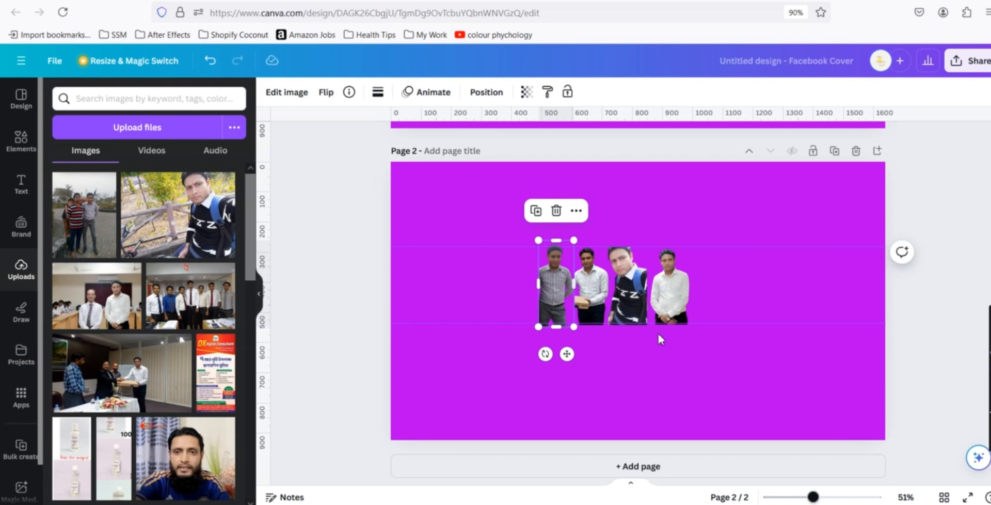
left_click_drag(813, 497, 835, 497)
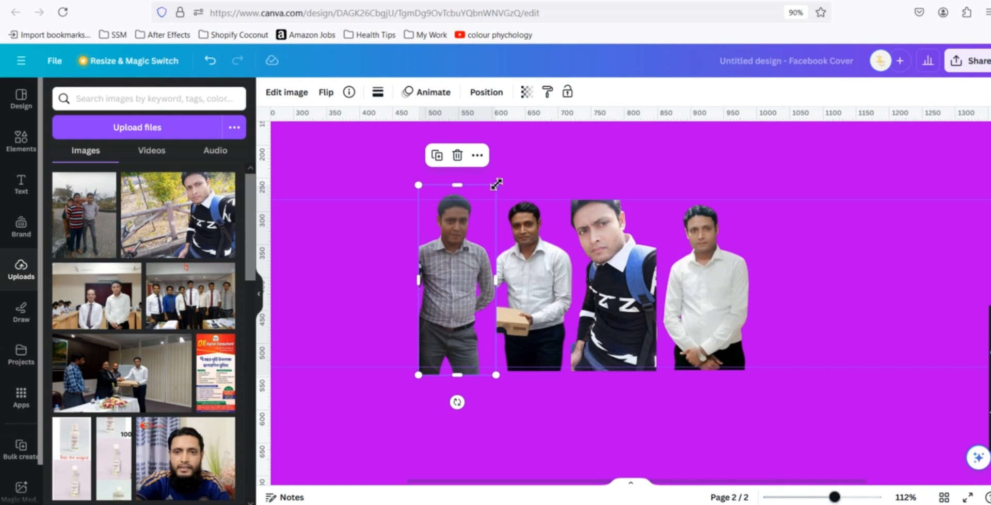
left_click_drag(496, 186, 490, 200)
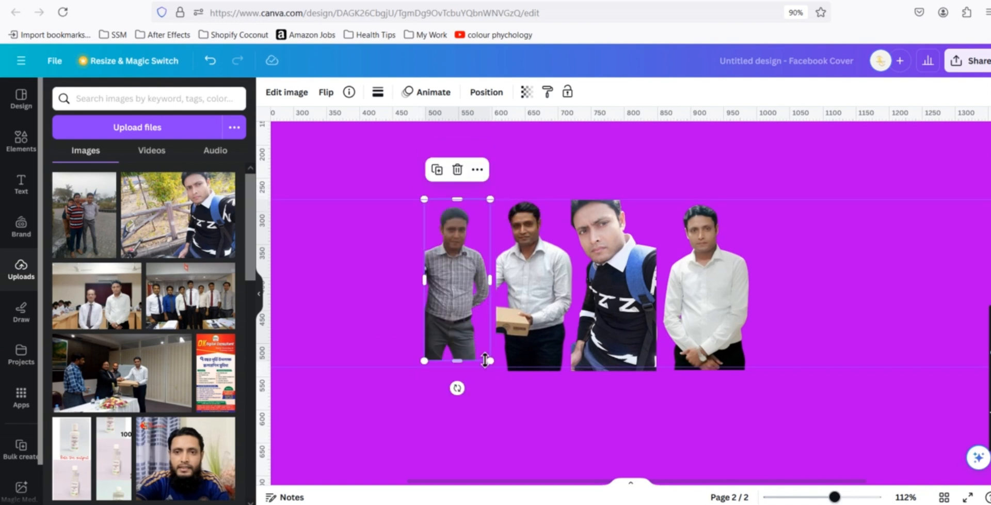
left_click_drag(495, 366, 461, 378)
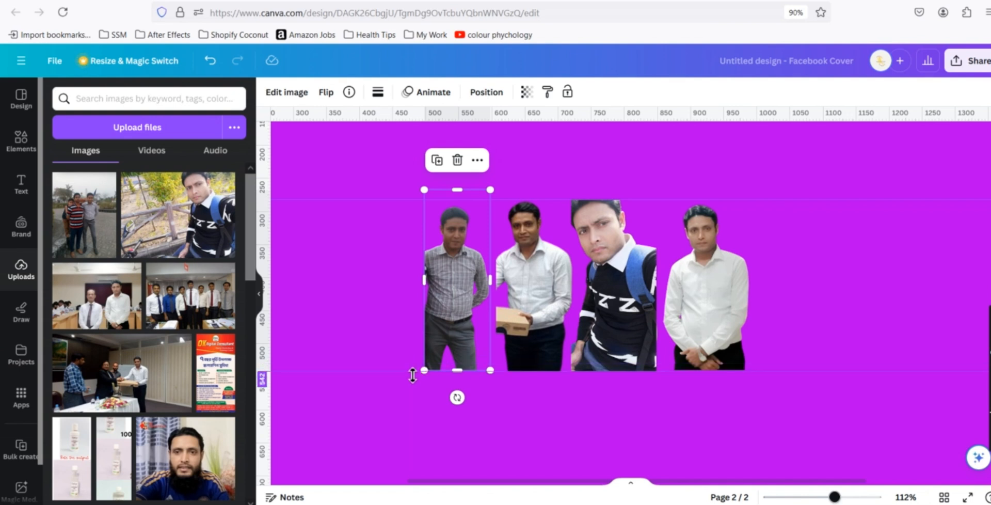
Step: Trim the empty area above the box-holding man's head down to the upper guide, then select the backpack selfie
left_click(546, 362)
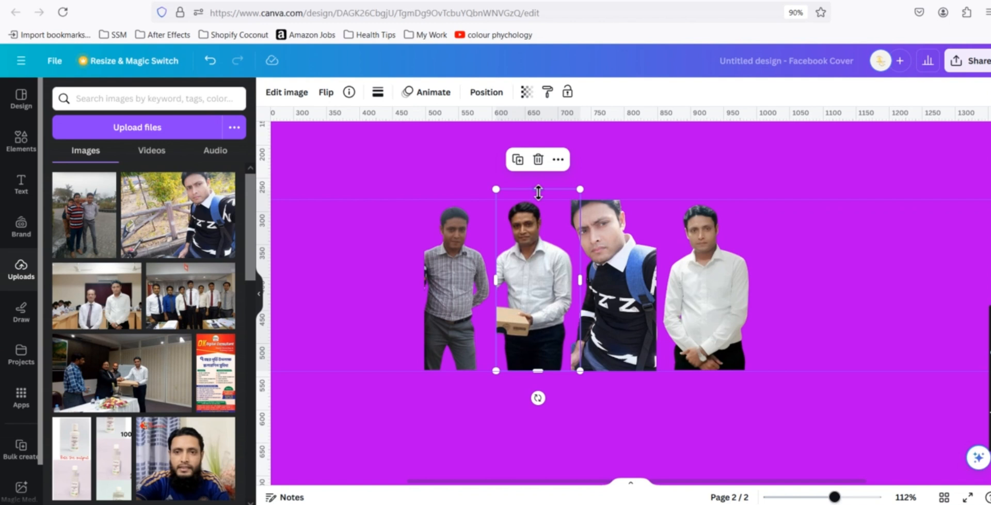
left_click_drag(539, 194, 540, 199)
left_click(633, 225)
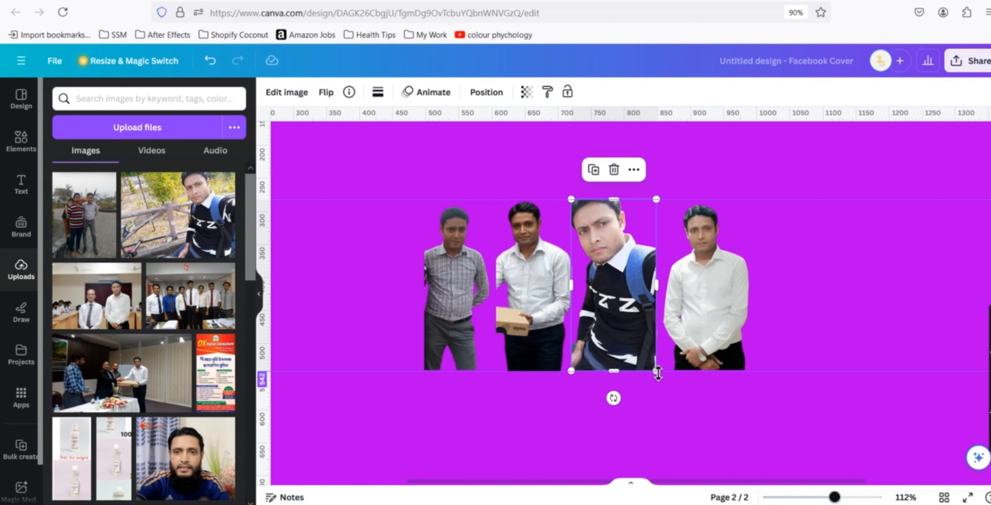
Step: Try to shrink the backpack selfie, move it up to the upper guide and stretch its lower edge
left_click_drag(635, 356, 649, 379)
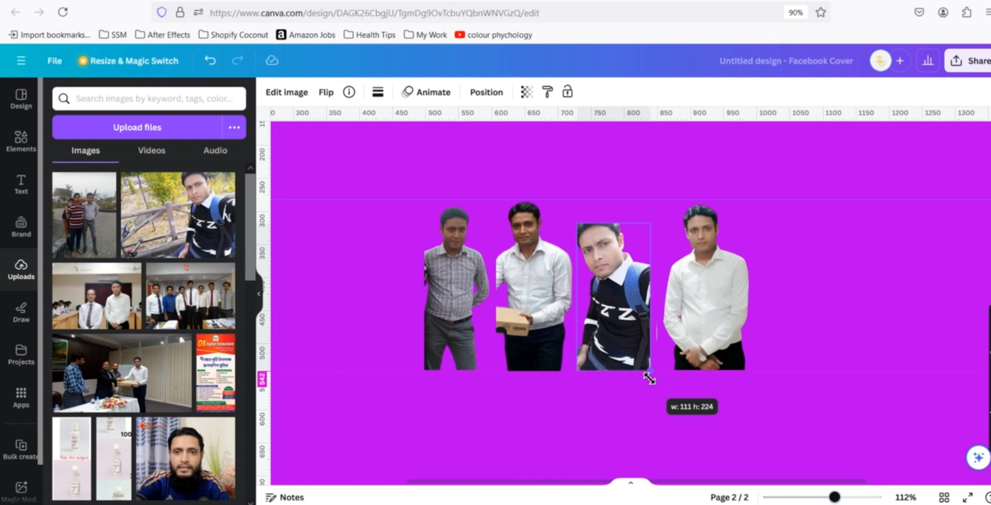
mouse_move(650, 379)
left_mouse_down()
mouse_move(632, 368)
mouse_move(664, 380)
mouse_move(650, 374)
left_mouse_up()
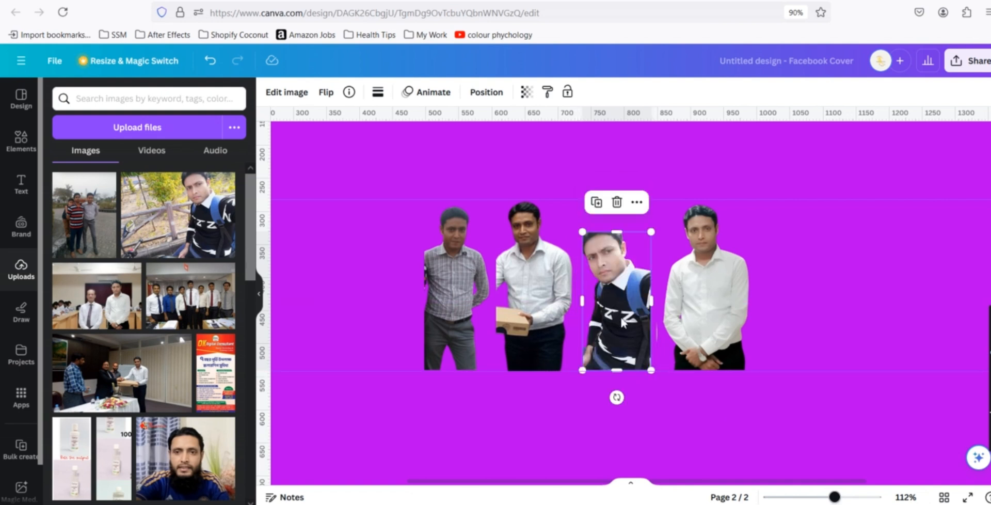
left_click_drag(619, 324, 618, 293)
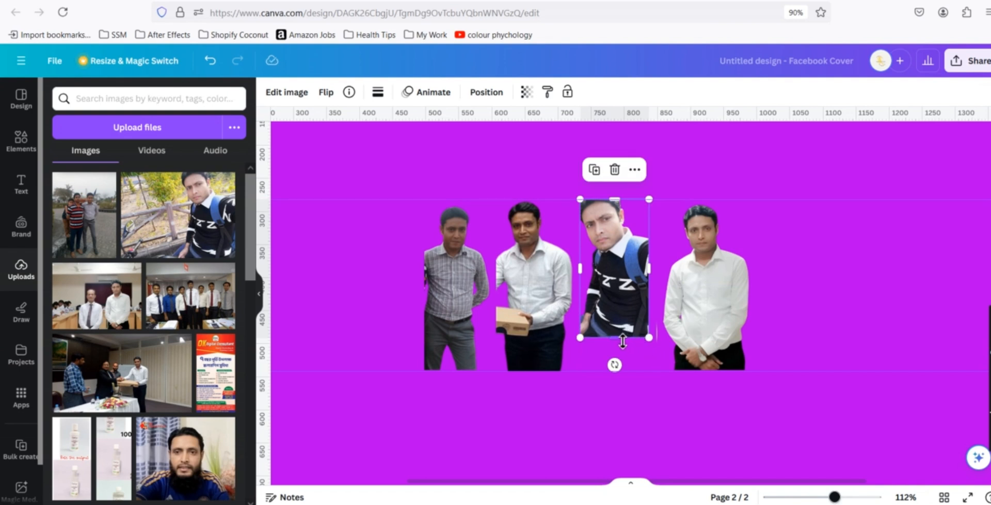
key("alt")
left_click(623, 359)
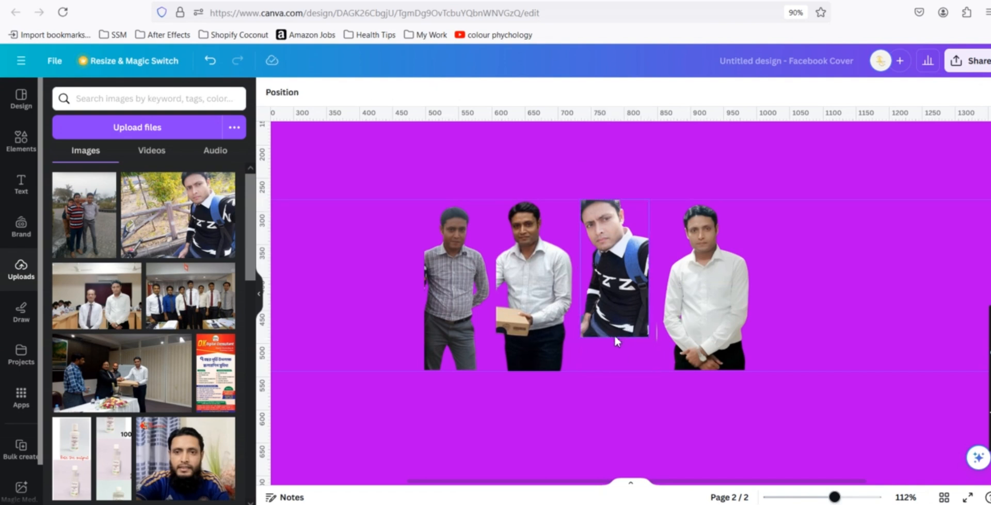
left_click(615, 338)
mouse_move(615, 337)
left_mouse_down()
mouse_move(621, 369)
mouse_move(626, 341)
left_mouse_up()
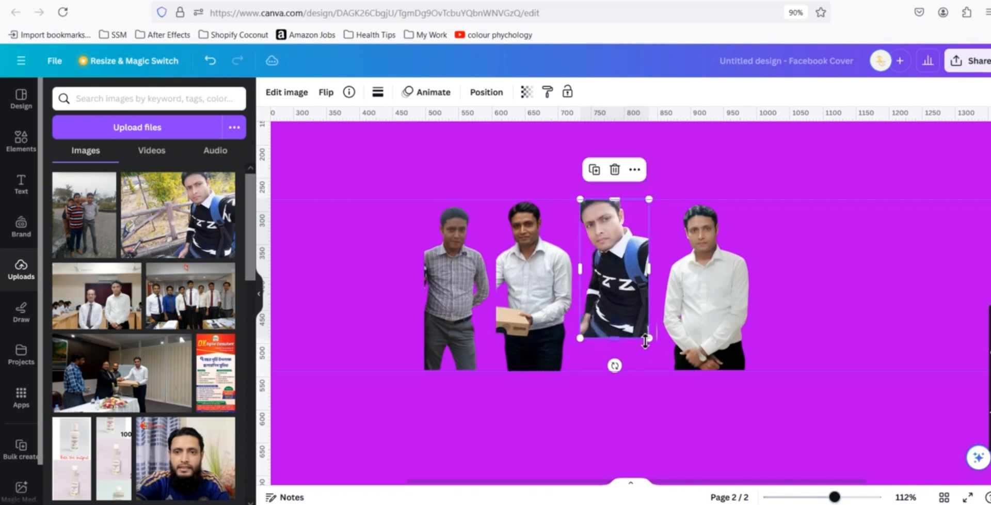
Step: Undo the shrinking and moving of the backpack selfie until it fills the height between the guides again
key("ctrl+z")
key("ctrl+z")
key("ctrl+z")
key("ctrl+z")
key("ctrl+z")
key("ctrl+z")
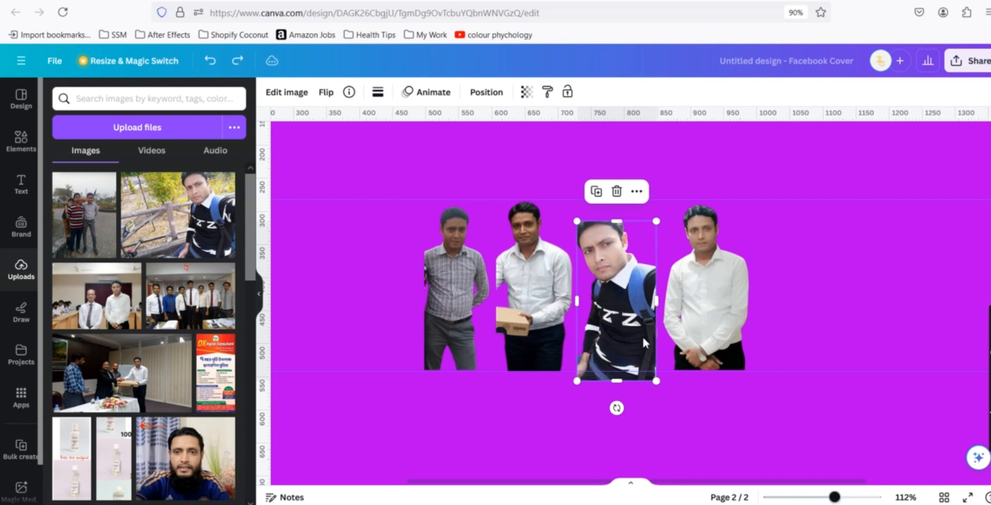
key("ctrl+z")
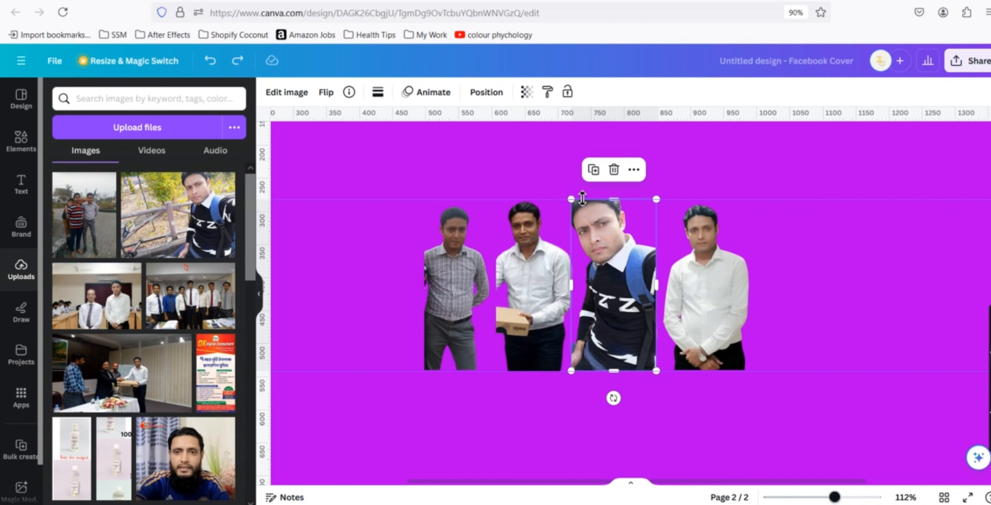
Step: Shrink the backpack selfie slightly so its head sits just under the upper guide, keeping its base on the lower guide
left_click_drag(570, 198, 574, 206)
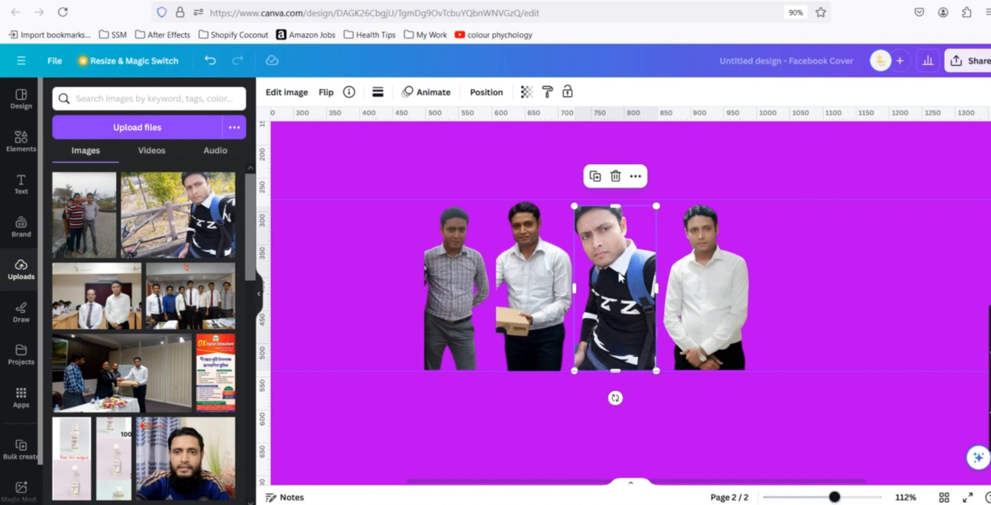
left_click(822, 188)
left_click(723, 264)
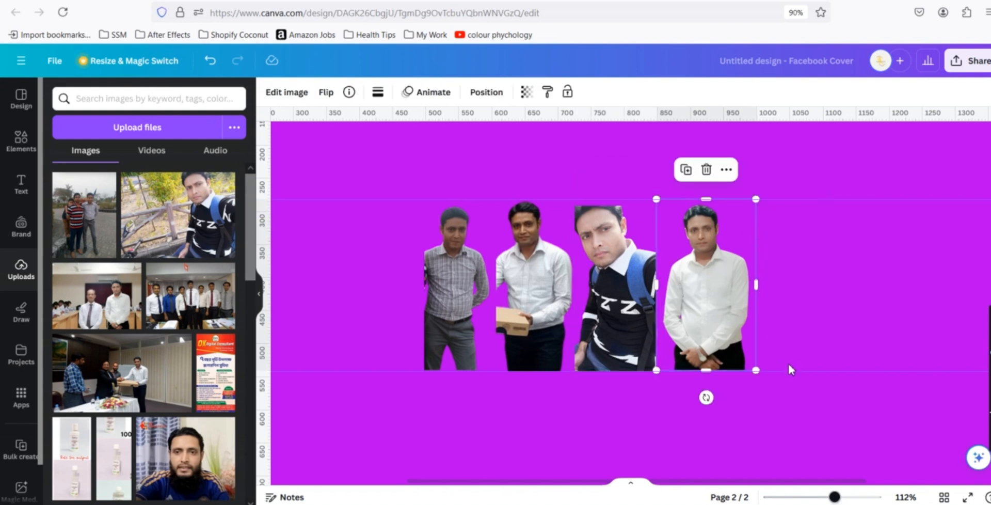
left_click(816, 414)
left_click_drag(834, 497, 822, 497)
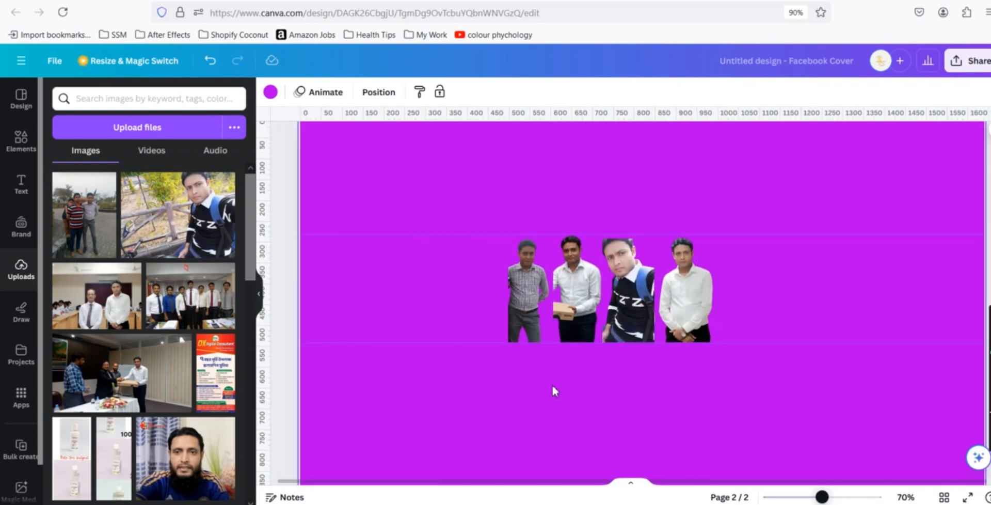
Step: Leave the checked-shirt man's crop unchanged and shift his cutout slightly right, closer to the box-holding man
double_click(535, 297)
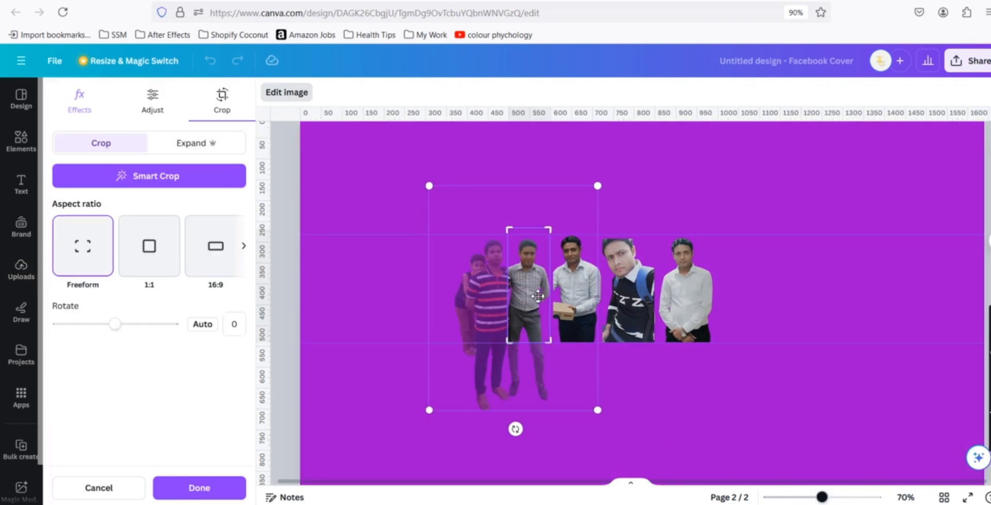
left_click(695, 209)
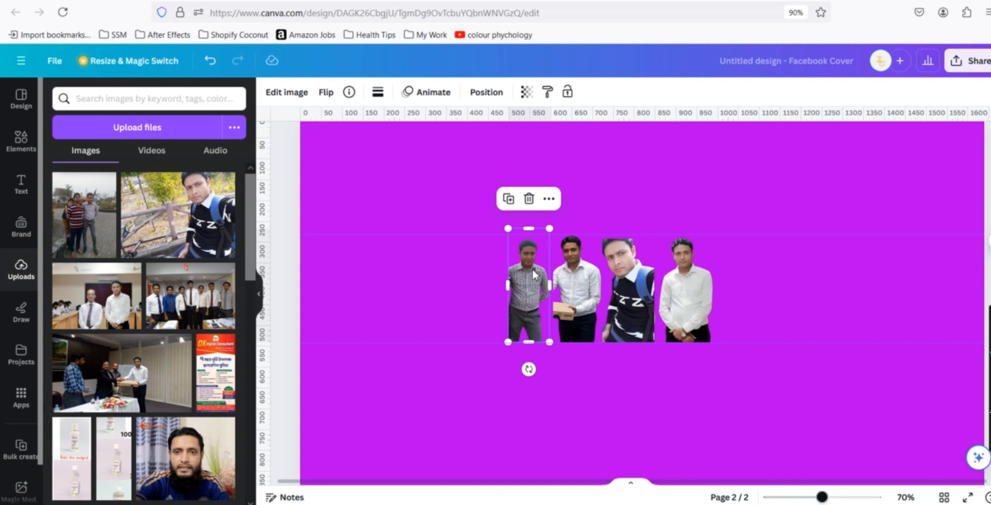
left_click_drag(540, 274, 545, 273)
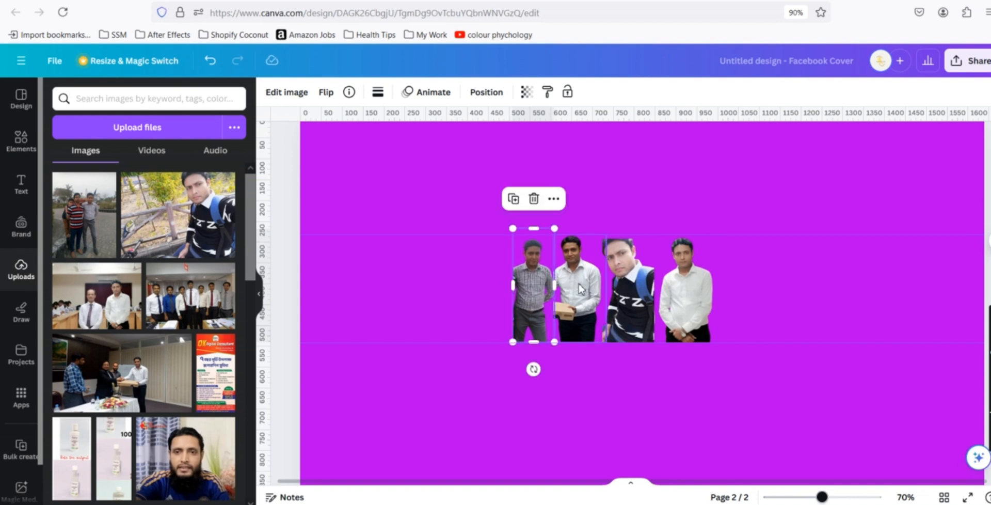
Step: Nudge the backpack selfie left until it stands close beside the box-holding man
left_click(643, 284)
double_click(643, 283)
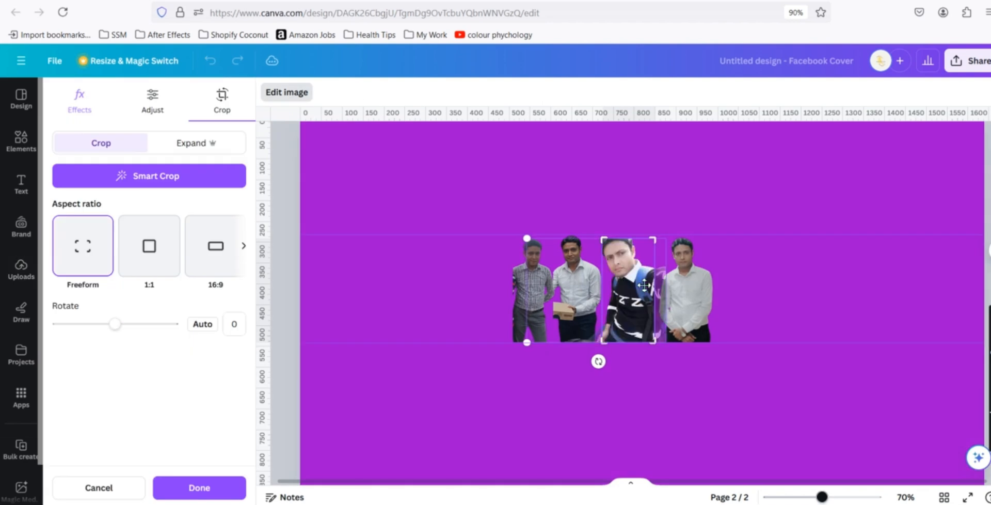
left_click(661, 185)
key("Left")
key("Left")
key("Left")
key("Left")
key("Left")
key("Left")
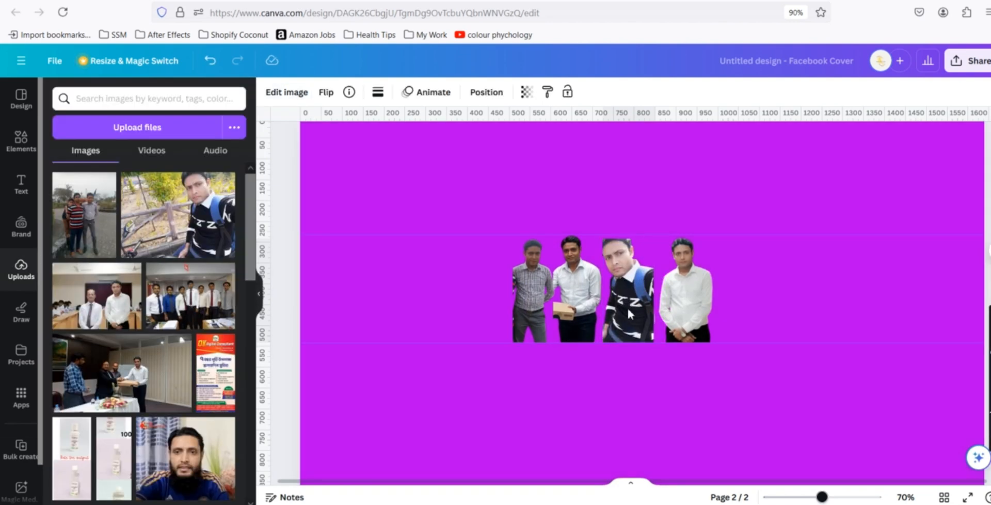
key("Left")
key("Left")
key("Left")
key("Left")
key("Left")
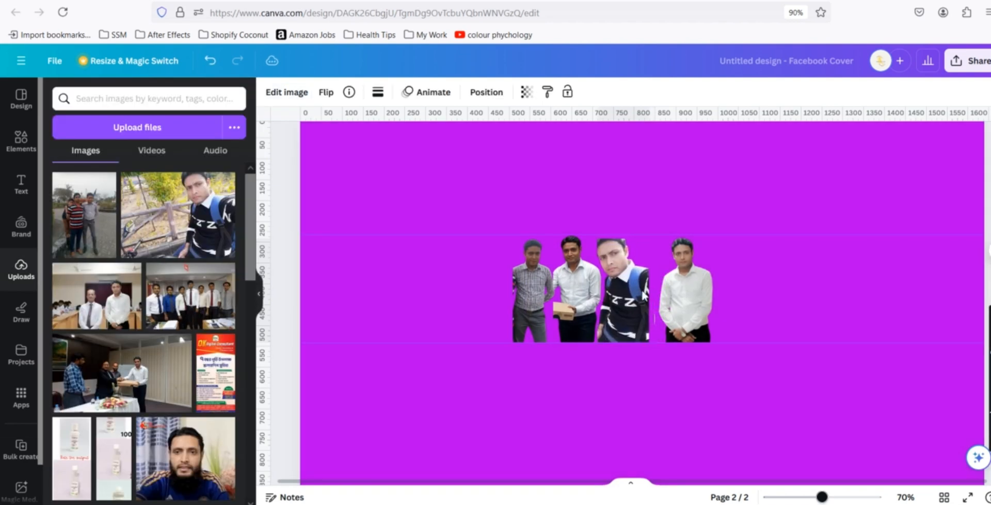
Step: Nudge the white-shirted man at the row's right end left until he stands close beside the backpack selfie
left_click(697, 296)
key("Left")
key("Left")
key("Left")
key("Left")
key("Left")
key("Left")
key("Left")
key("Left")
key("Left")
key("Left")
key("Left")
key("Left")
key("Left")
key("Left")
key("Left")
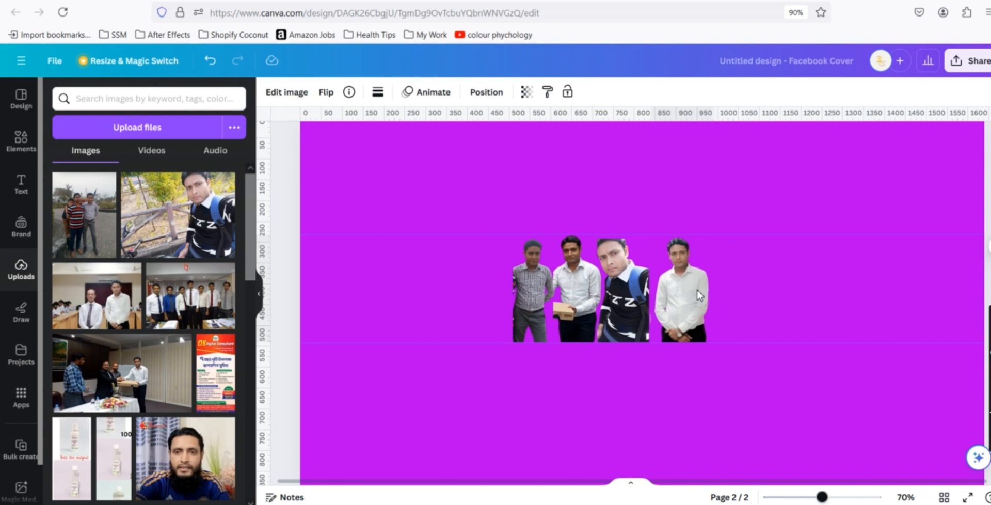
key("Left")
key("Left")
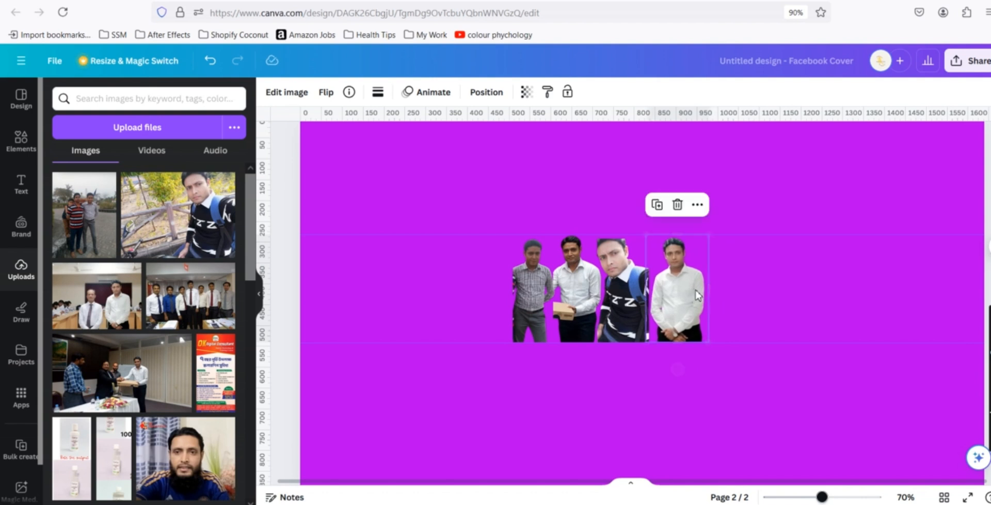
key("Left")
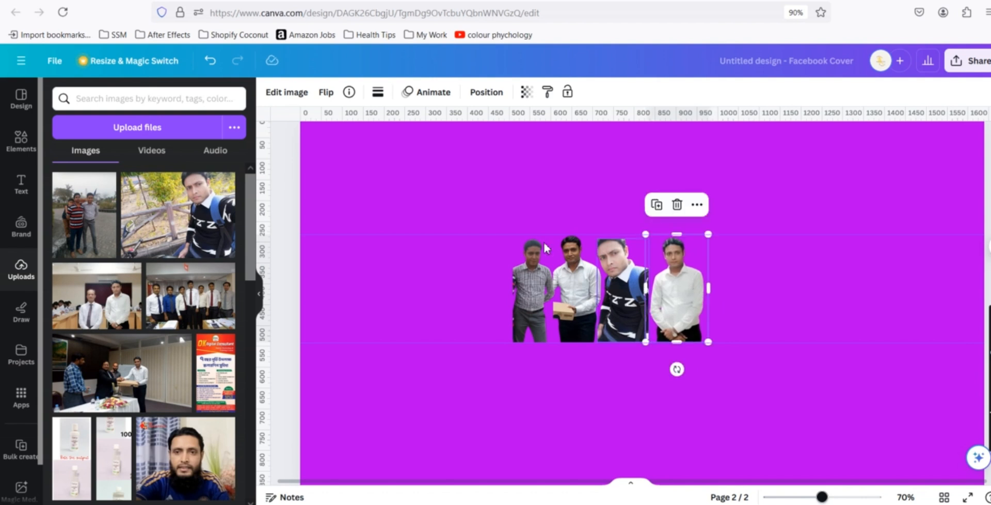
Step: Shift the backpack selfie slightly right to even out the gaps to its two neighbours
left_click(474, 185)
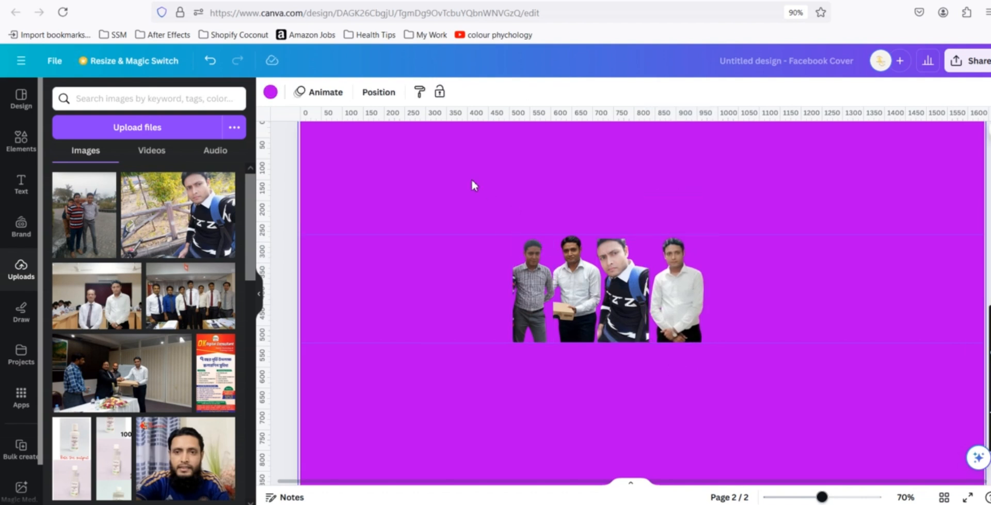
left_click(521, 272)
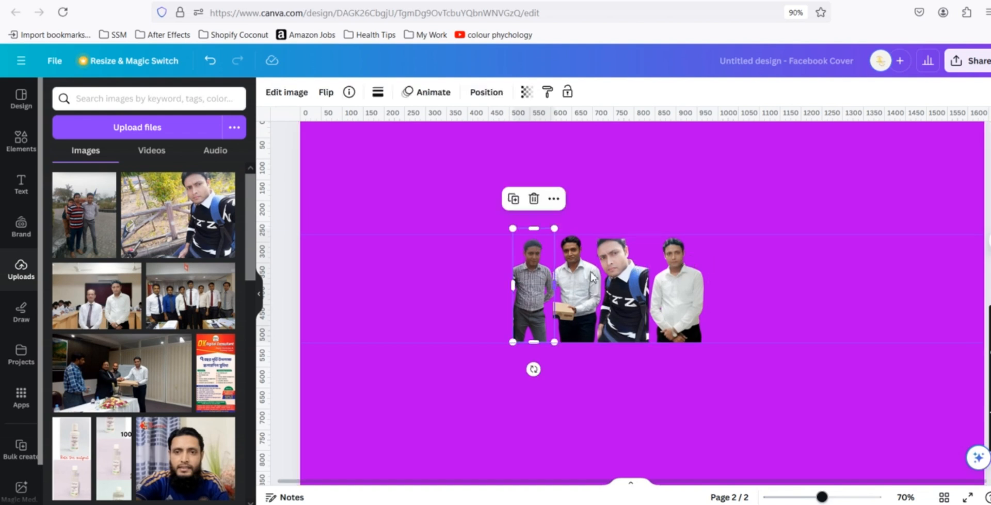
left_click(593, 178)
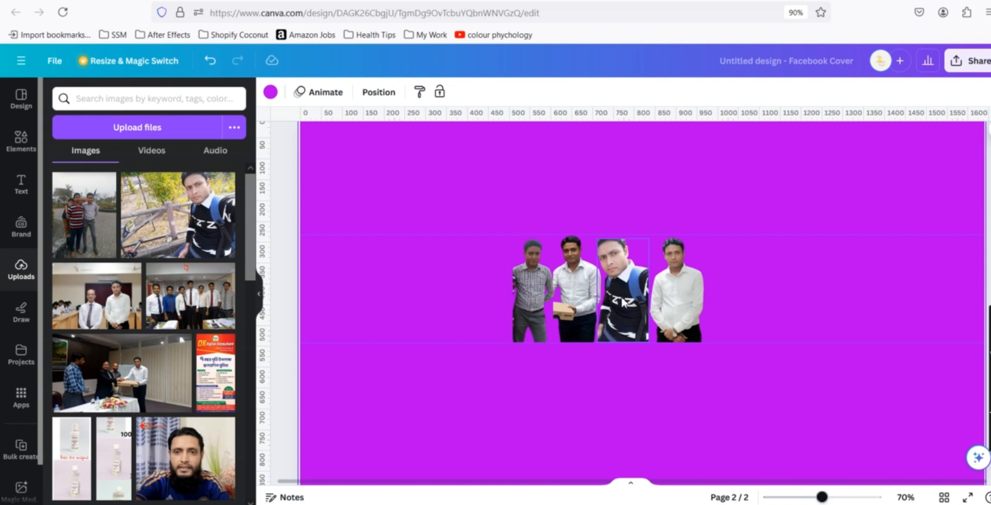
mouse_move(628, 303)
left_mouse_down()
mouse_move(710, 302)
mouse_move(609, 296)
mouse_move(626, 304)
mouse_move(619, 296)
left_mouse_up()
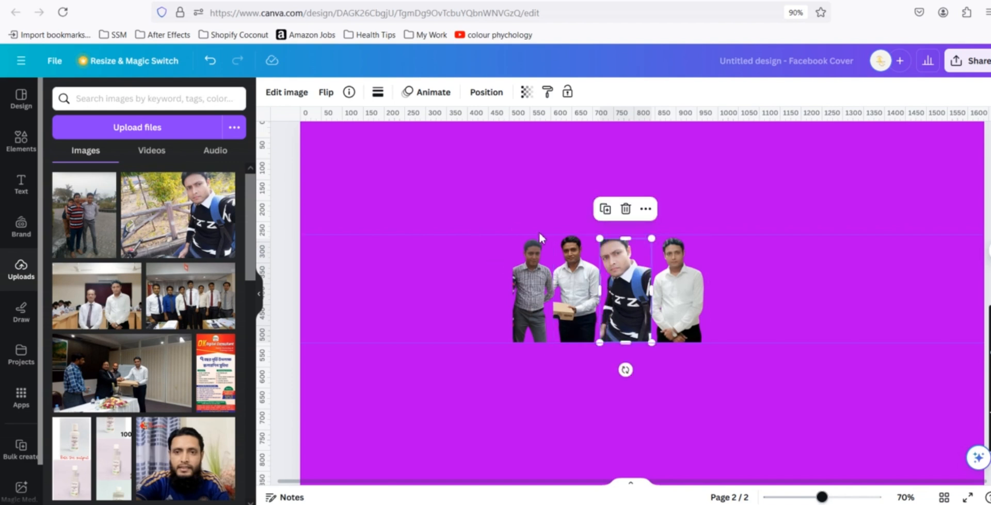
left_click(792, 195)
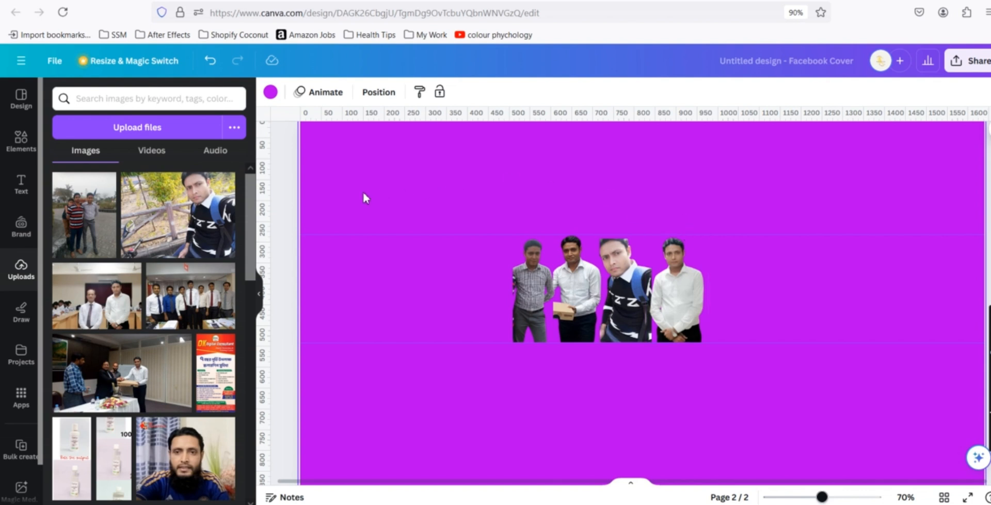
Step: Trim a narrow strip off the left edge of the checked-shirt man's cutout
left_click(517, 287)
left_click_drag(519, 285, 522, 289)
left_click(491, 288)
left_click(588, 302)
left_click(451, 293)
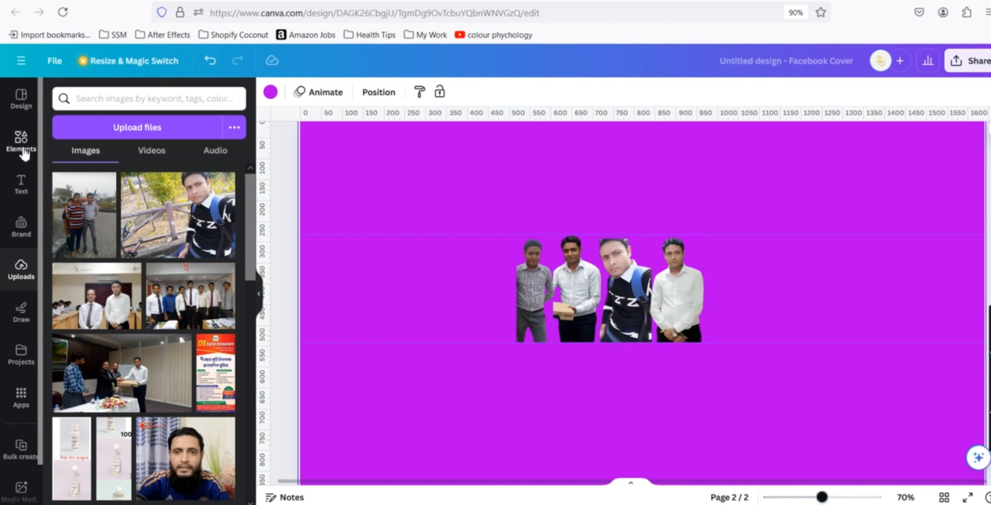
Step: Search the elements for "light" and show all of the matching graphics
left_click(129, 99)
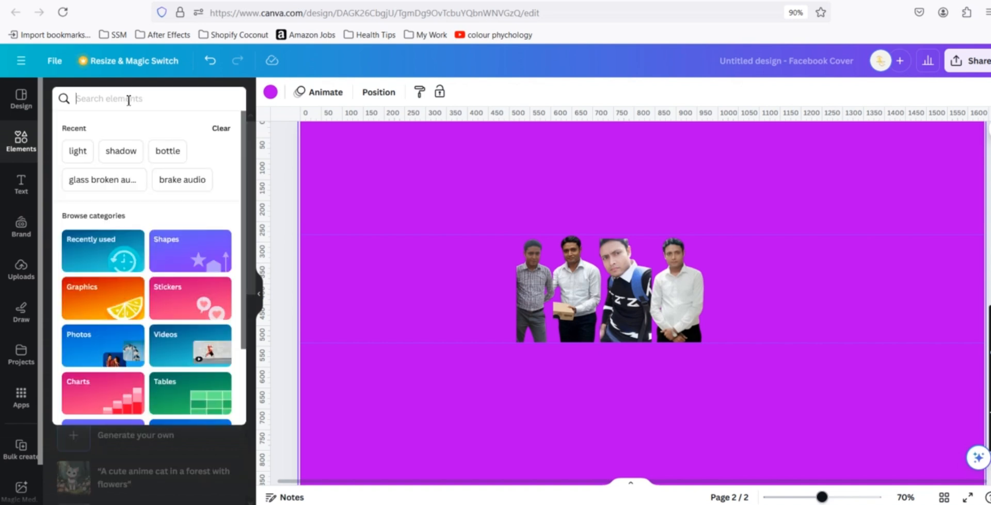
type("lighy")
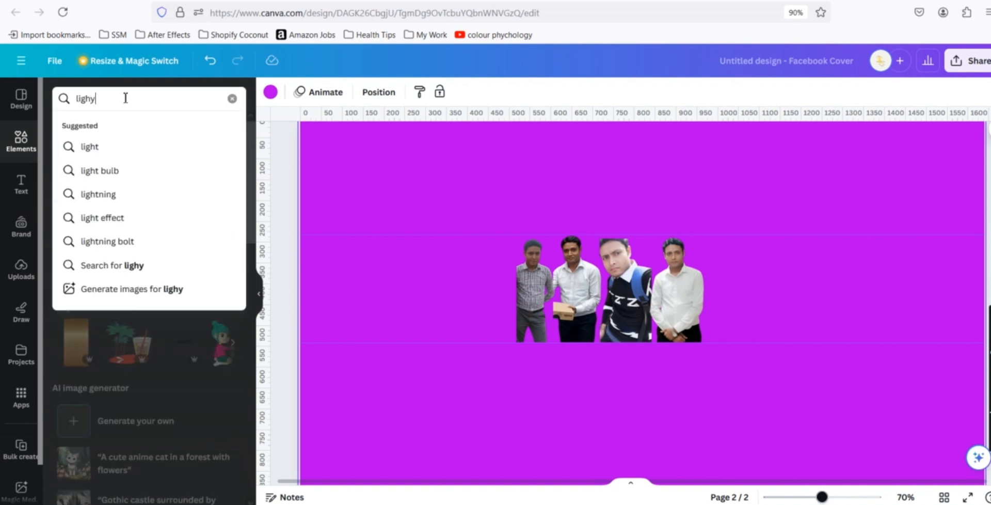
key("BackSpace")
type("t")
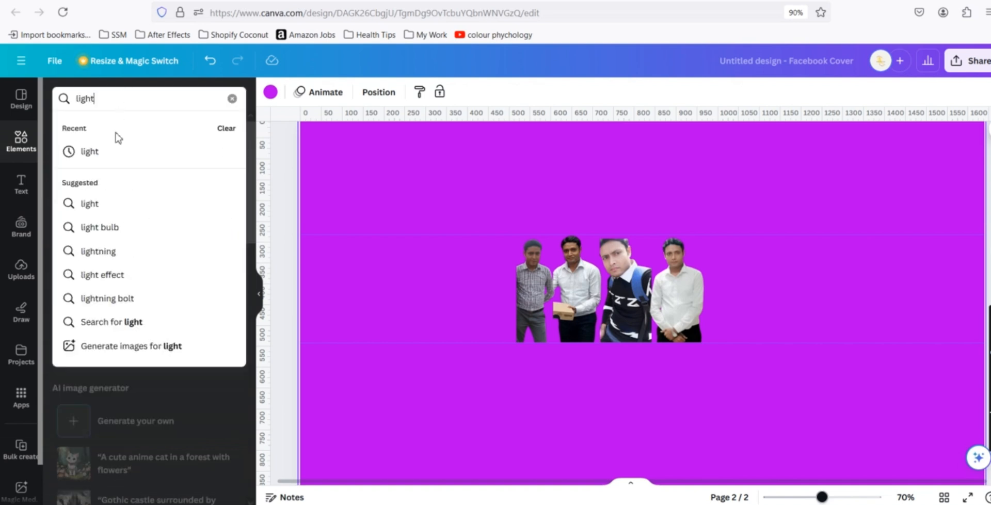
left_click(115, 151)
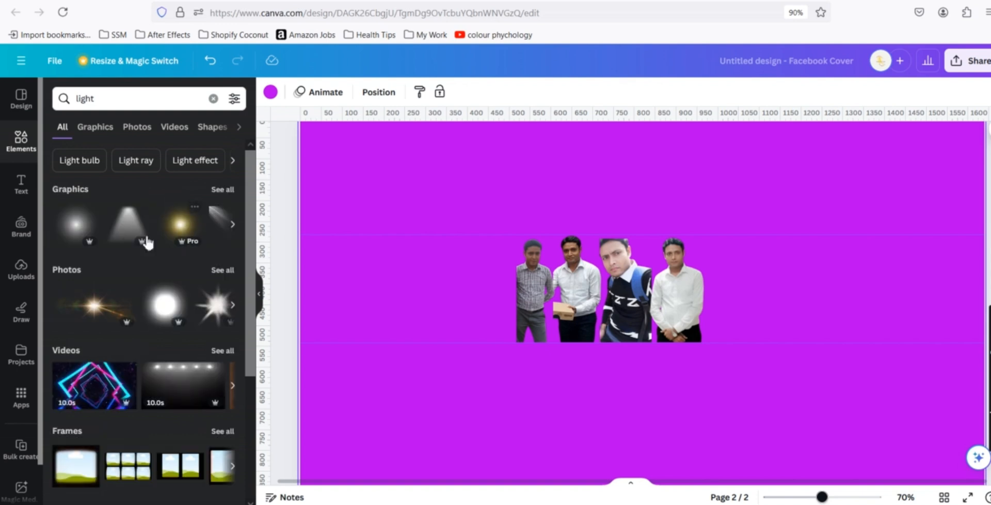
left_click(223, 189)
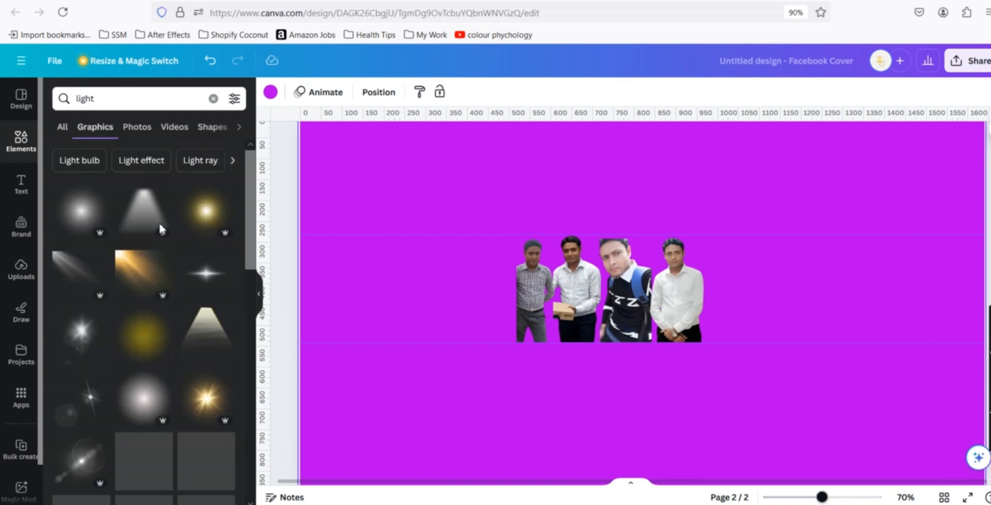
Step: Add the thin horizontal white light streak to the page and shrink it to about a quarter of its width
scroll(157, 274, "down", 3)
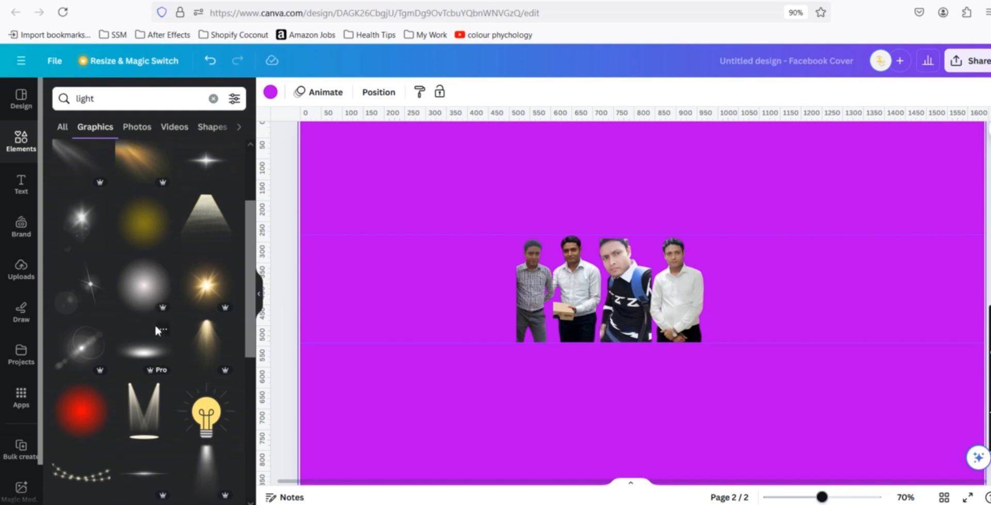
scroll(158, 331, "down", 2)
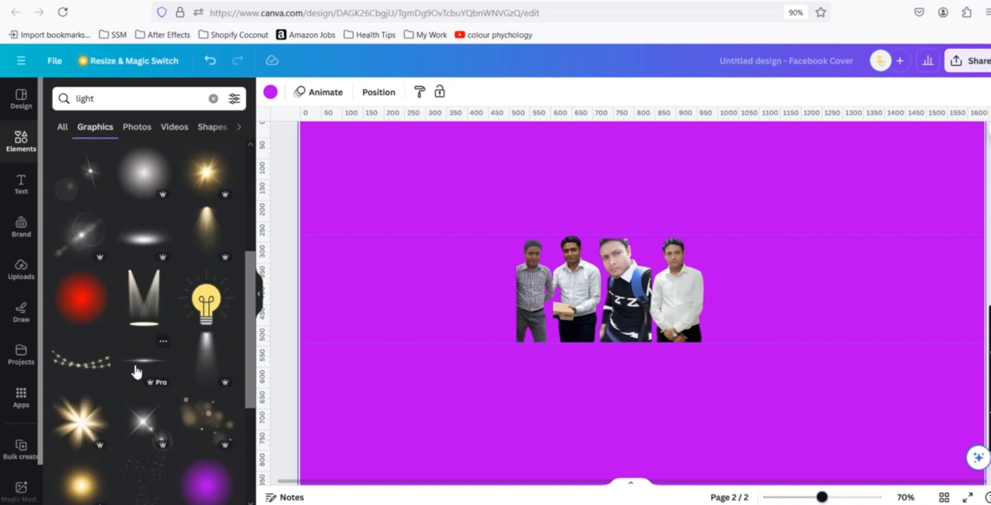
left_click(147, 364)
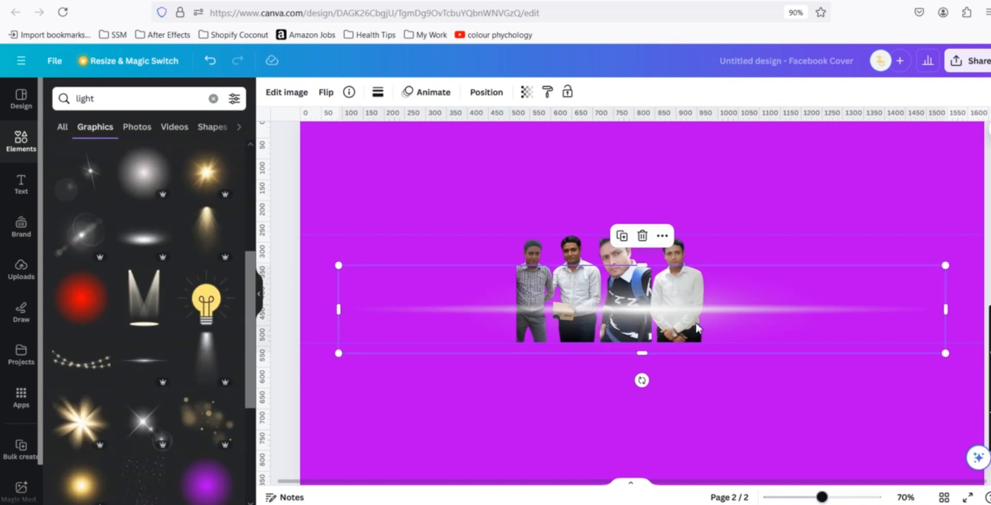
mouse_move(947, 269)
left_mouse_down()
mouse_move(652, 308)
mouse_move(508, 302)
left_mouse_up()
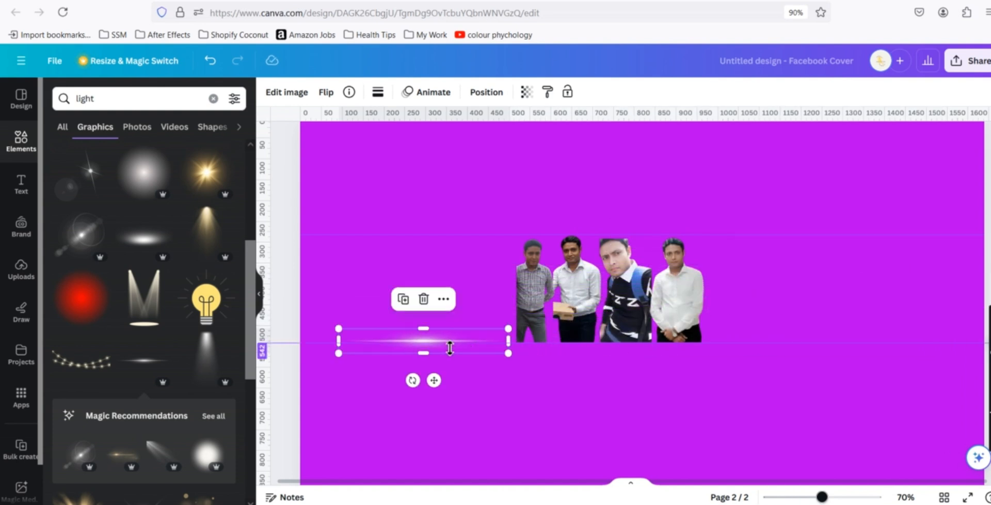
mouse_move(413, 381)
left_mouse_down()
mouse_move(380, 381)
mouse_move(361, 365)
mouse_move(372, 335)
left_mouse_up()
mouse_move(428, 345)
left_mouse_down()
mouse_move(527, 344)
mouse_move(565, 328)
mouse_move(557, 323)
mouse_move(557, 348)
left_mouse_up()
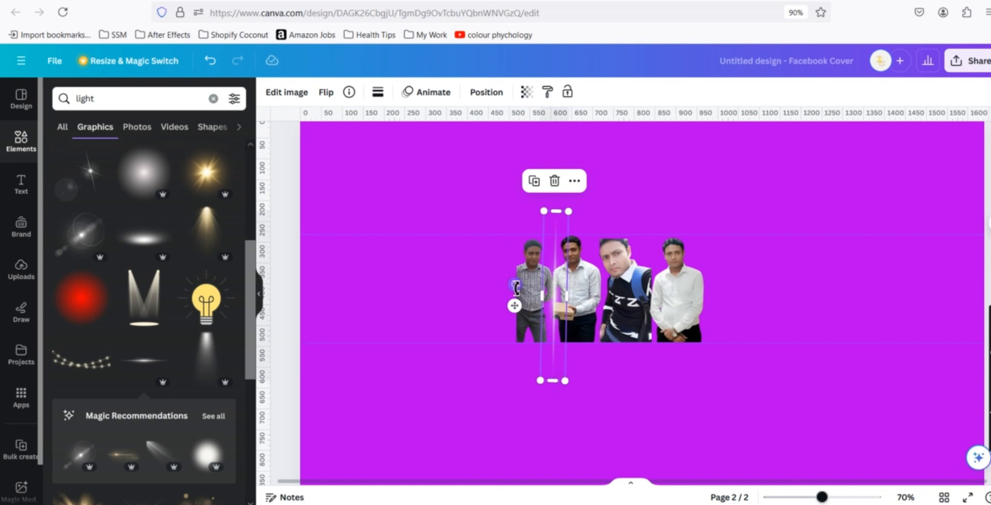
left_click_drag(514, 284, 513, 289)
key("ctrl+z")
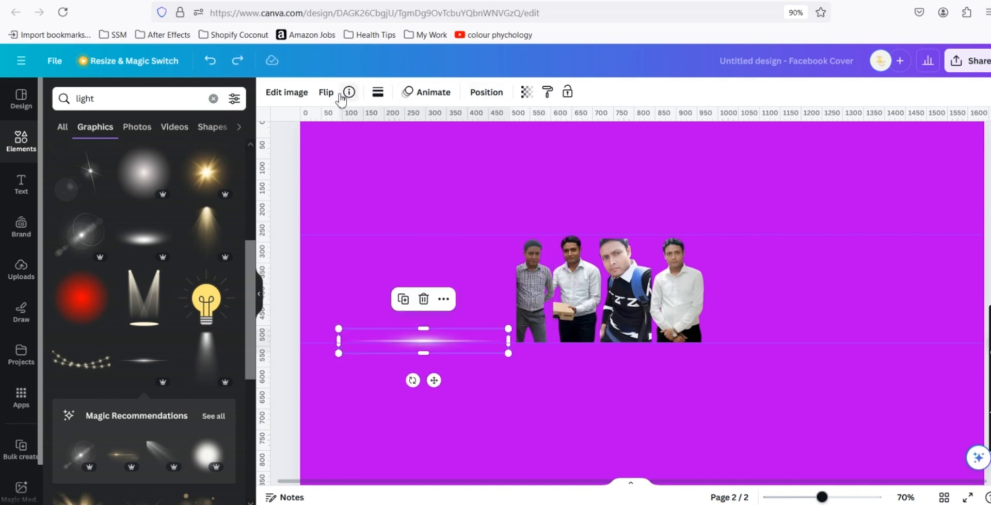
Step: Try flipping the light streak vertically
left_click(324, 97)
left_click(358, 150)
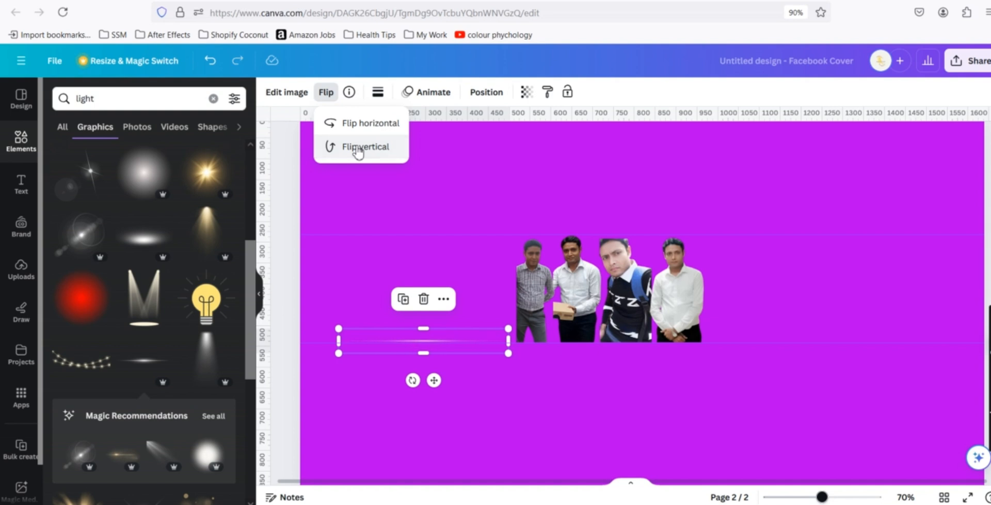
left_click(365, 150)
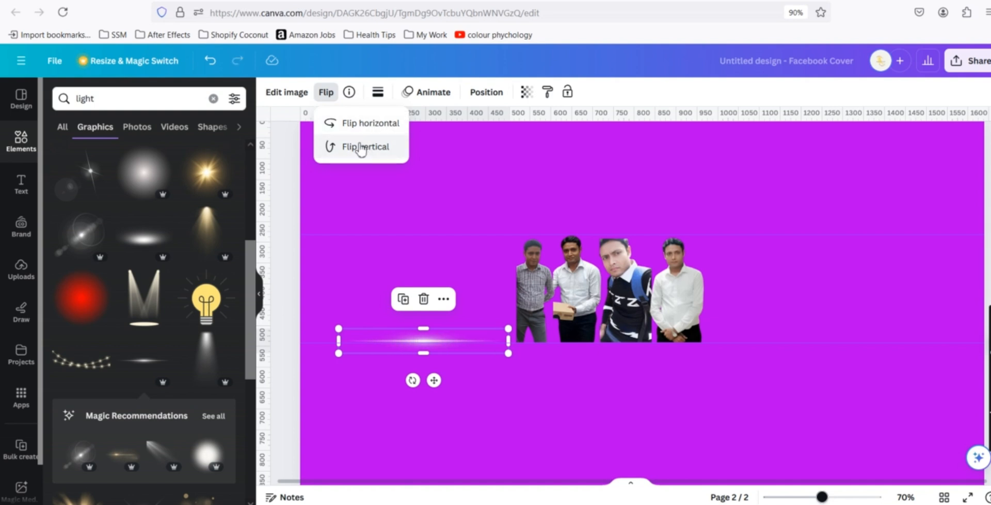
left_click(363, 148)
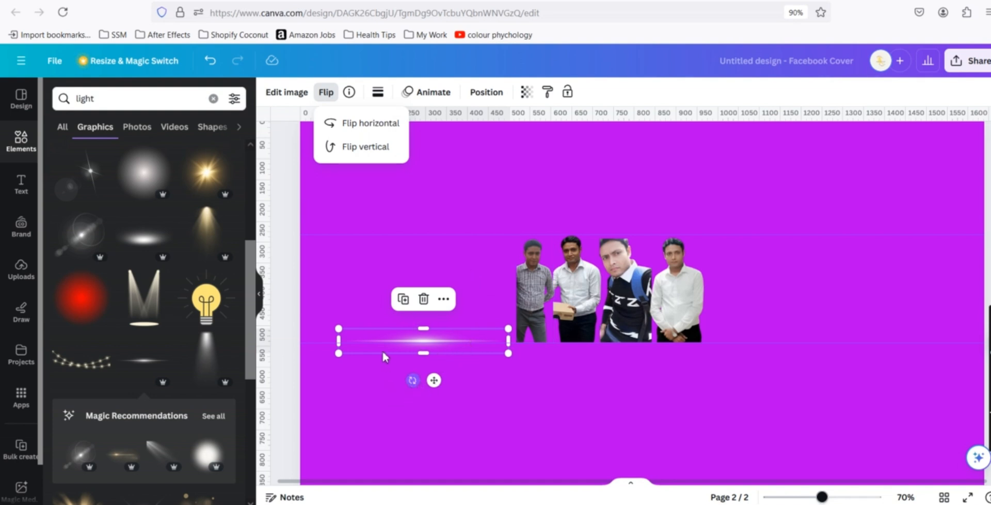
Step: Rotate the light streak upright and place it between the checked-shirt man and the man holding the box
left_click_drag(413, 381, 389, 332)
left_click_drag(420, 363, 551, 319)
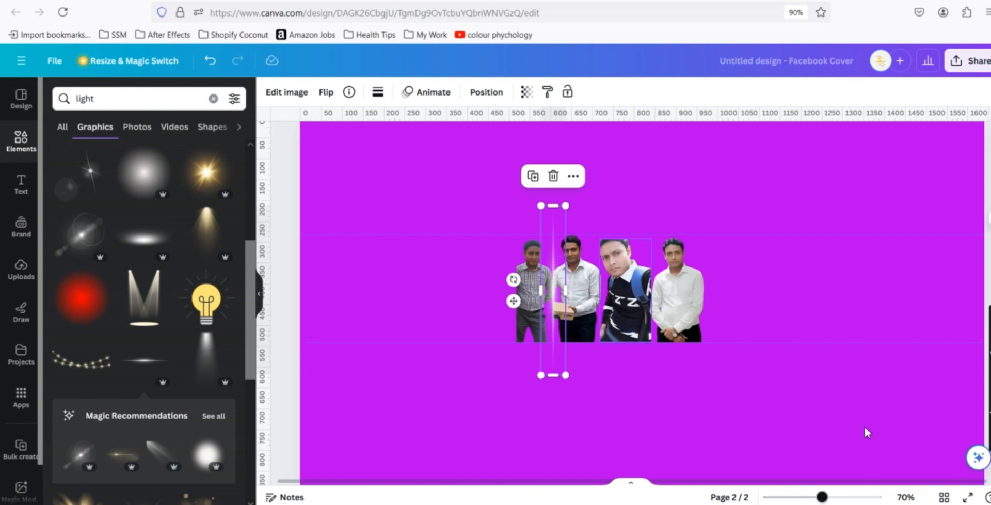
left_click_drag(829, 497, 842, 499)
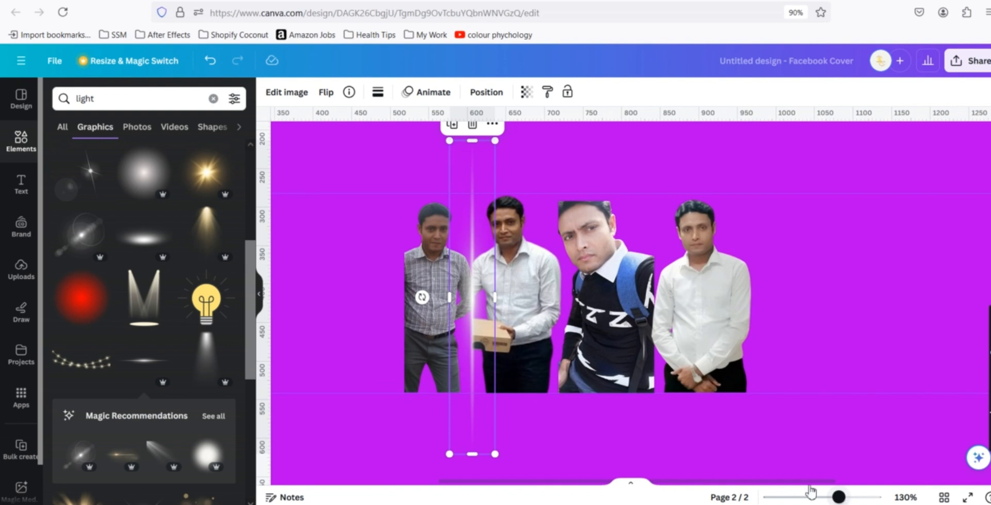
left_click(809, 296)
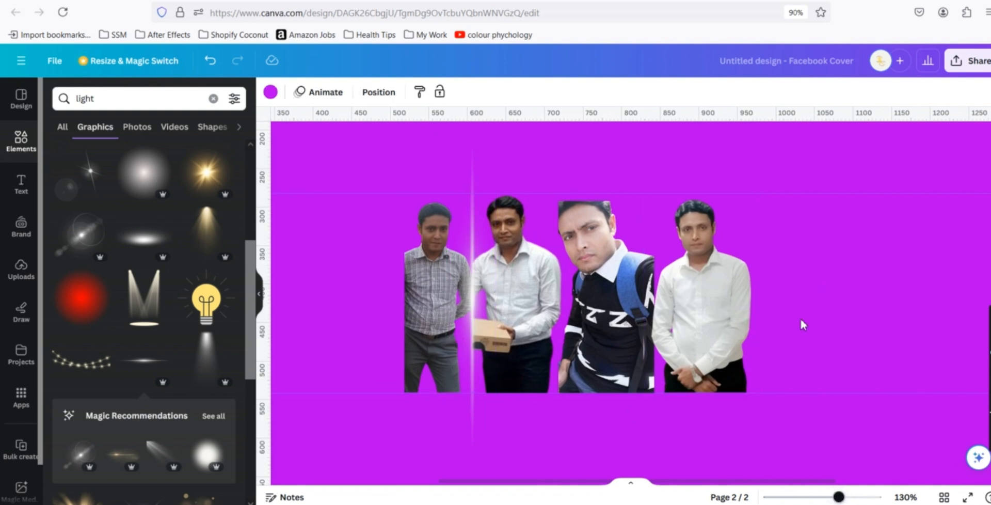
Step: Duplicate the upright streak and place copies on both sides of the backpack selfie and along the outer edge of the white-shirt man at the end
left_click(473, 387)
key("ctrl+d")
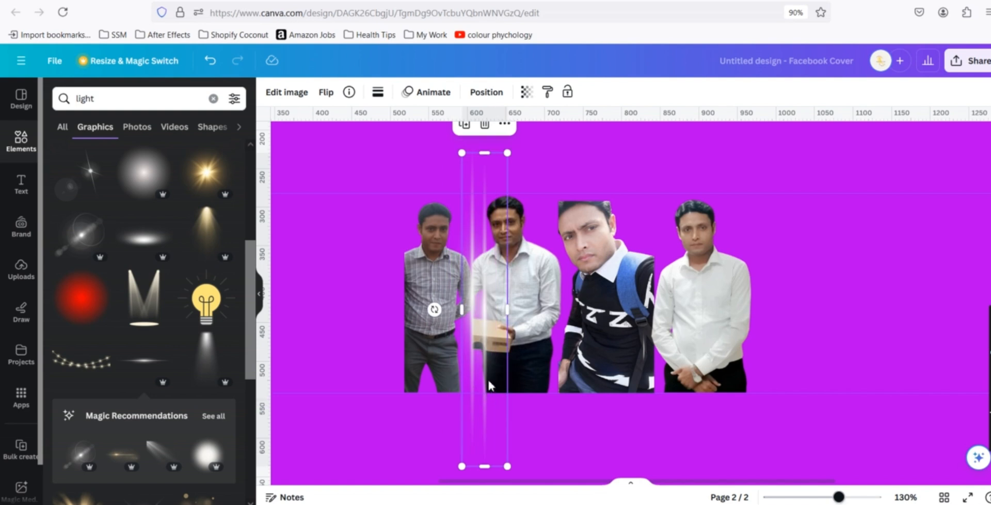
left_click_drag(483, 374, 660, 345)
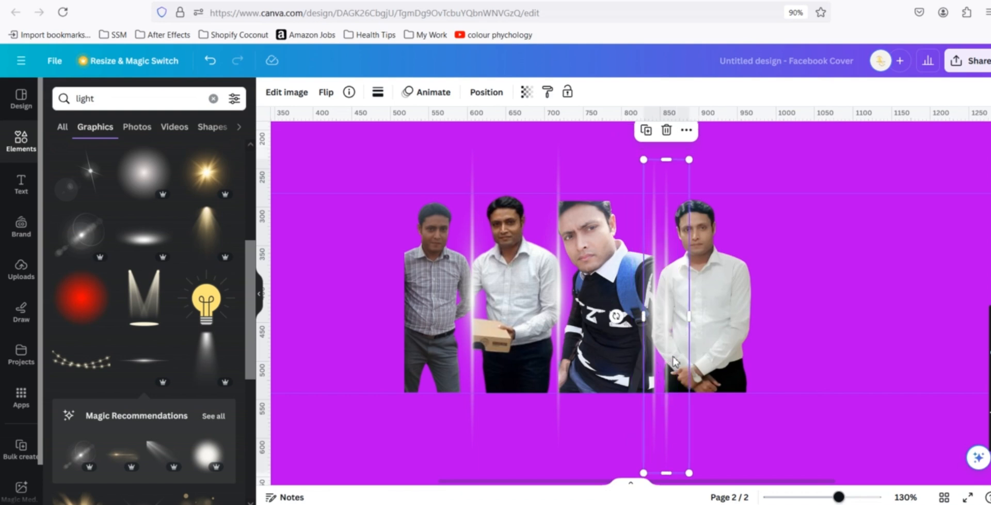
left_click_drag(663, 361, 748, 357)
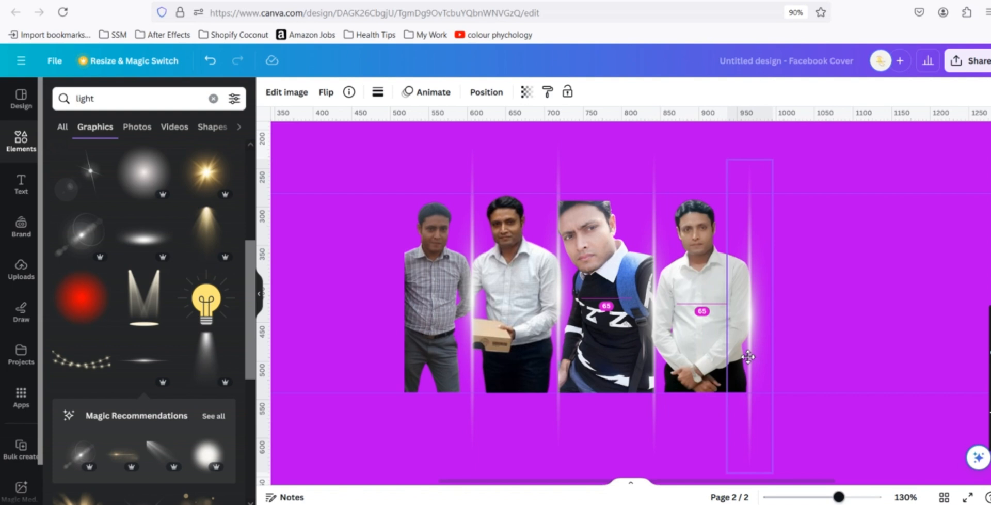
left_click_drag(748, 356, 749, 356)
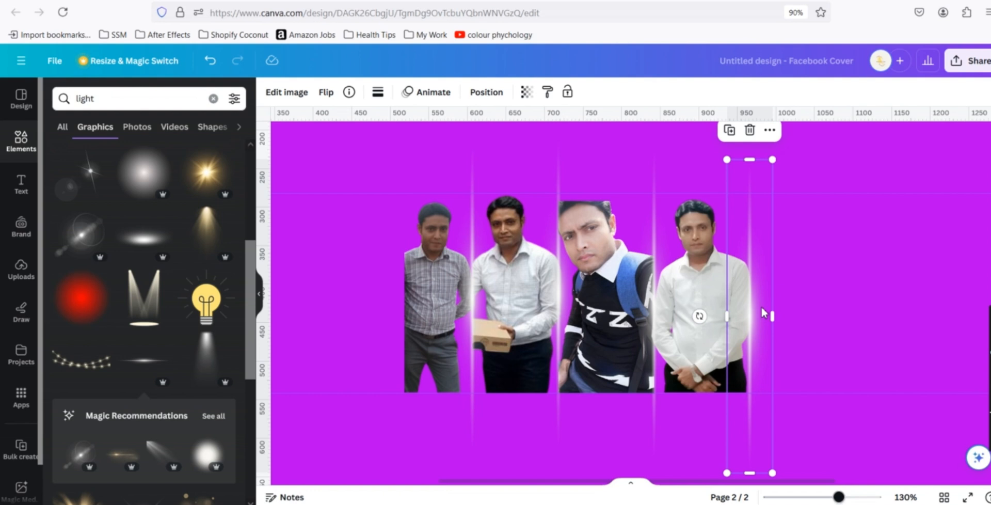
Step: Duplicate the streak once more and place the copy along the outer left edge of the checked-shirt man
key("ctrl+d")
left_click_drag(757, 329, 407, 297)
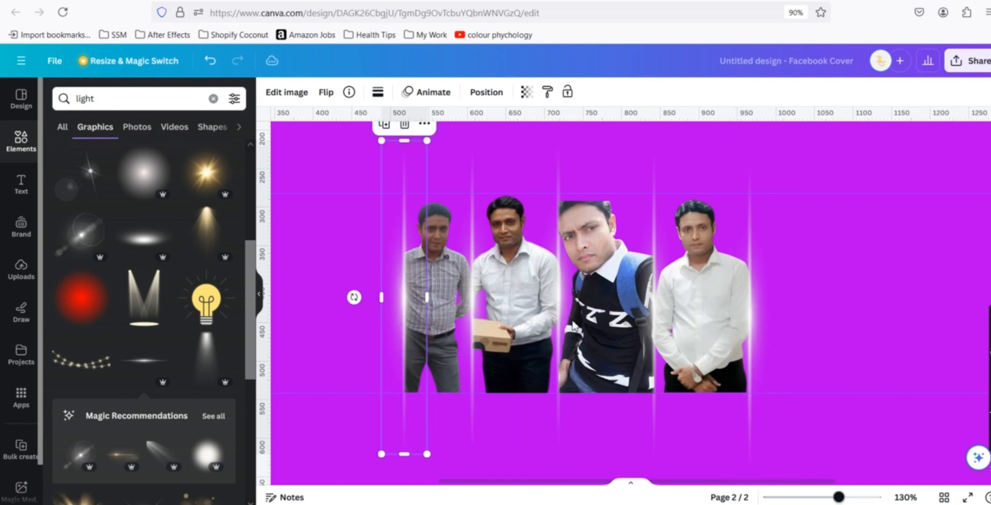
left_click(851, 300)
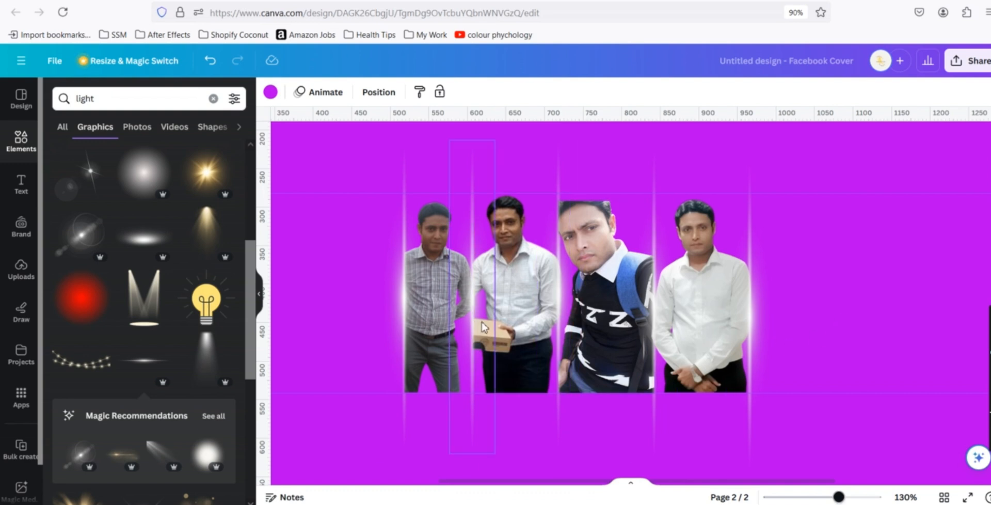
Step: Add a horizontal guide at about 243 near the streak tops and lower the leftmost streak slightly to match it
left_click(421, 300)
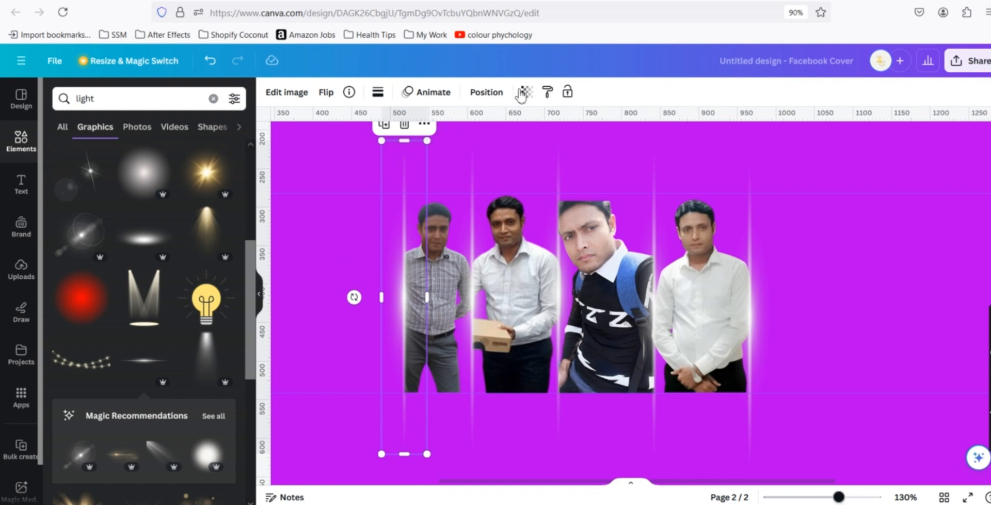
left_click_drag(521, 135, 520, 166)
left_click_drag(406, 243, 406, 250)
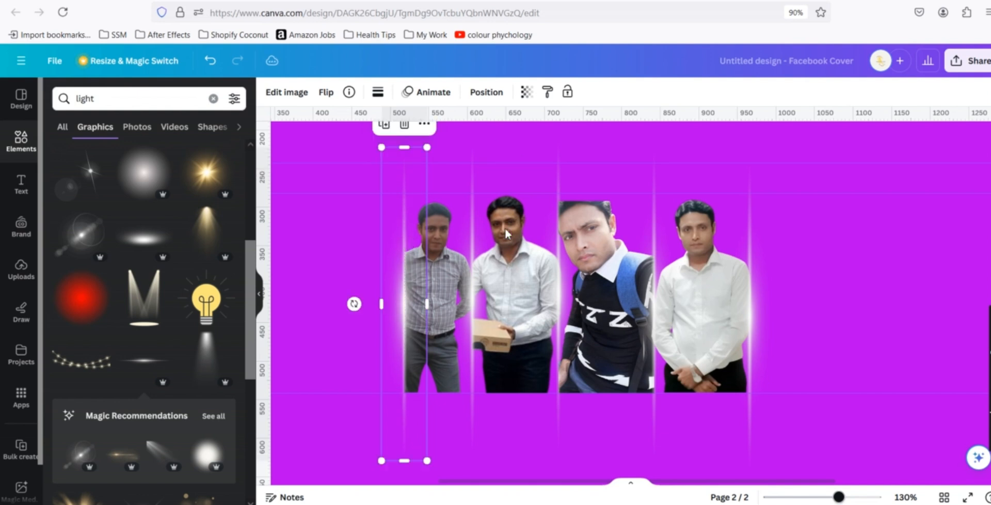
Step: Level the other four light streaks with the leftmost one along the guide, and move that guide up clear of the streaks
left_click(751, 225)
left_click_drag(748, 222, 756, 213)
left_click_drag(649, 411, 652, 407)
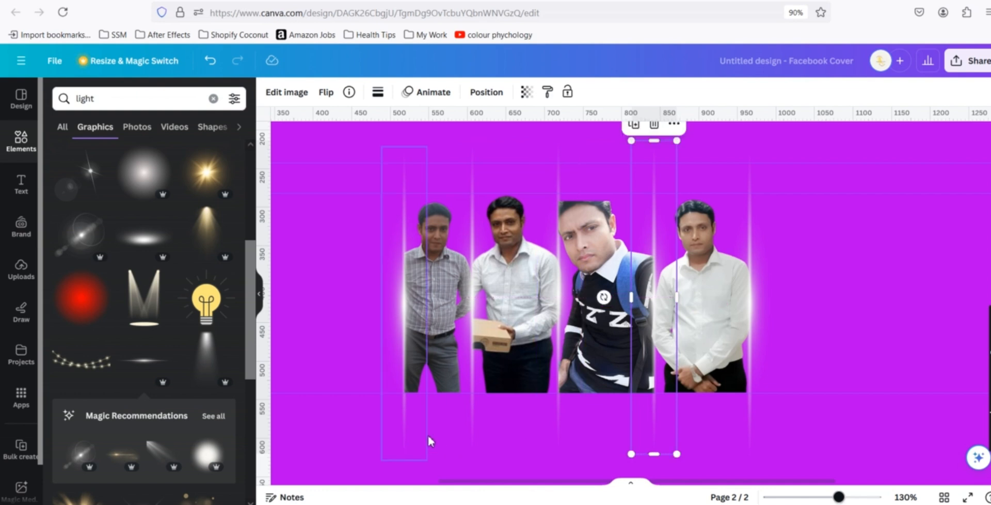
left_click_drag(556, 422, 556, 430)
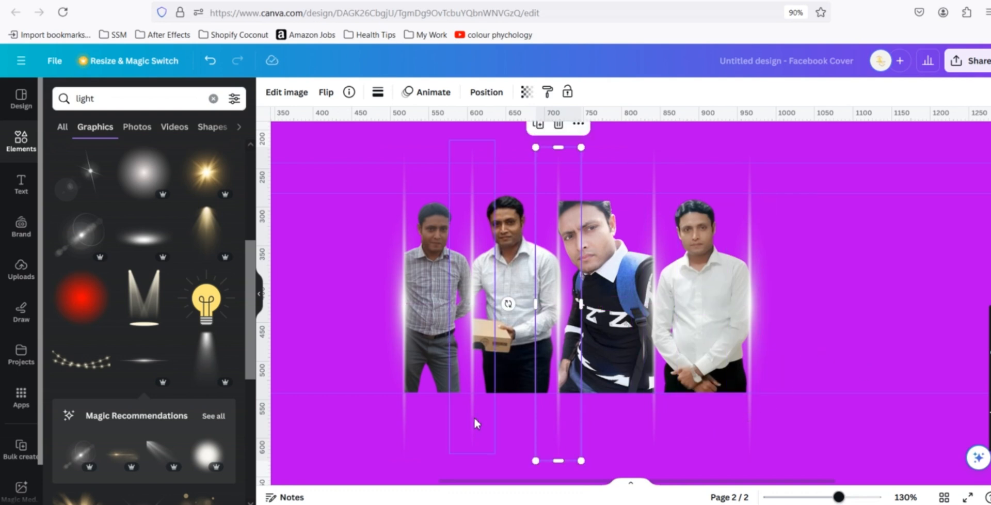
left_click_drag(472, 421, 476, 428)
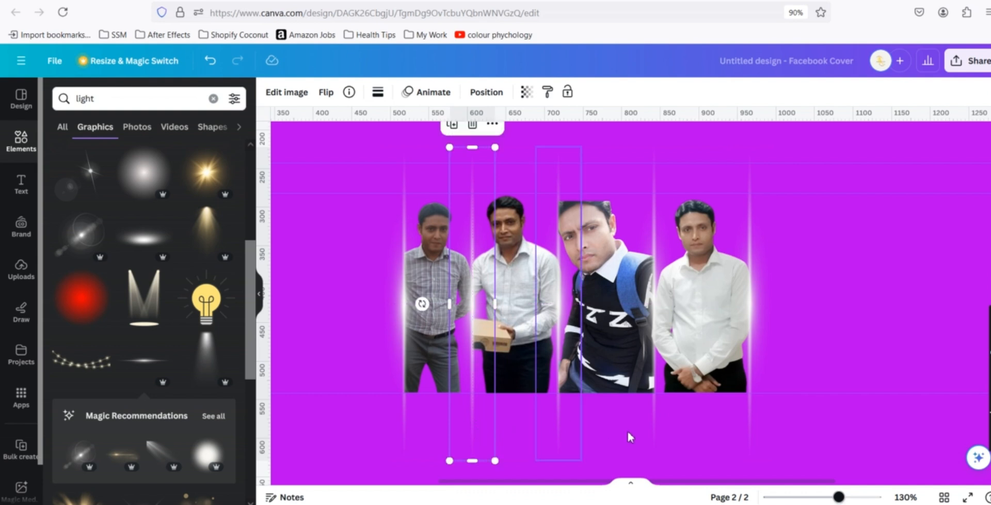
left_click_drag(652, 424, 654, 431)
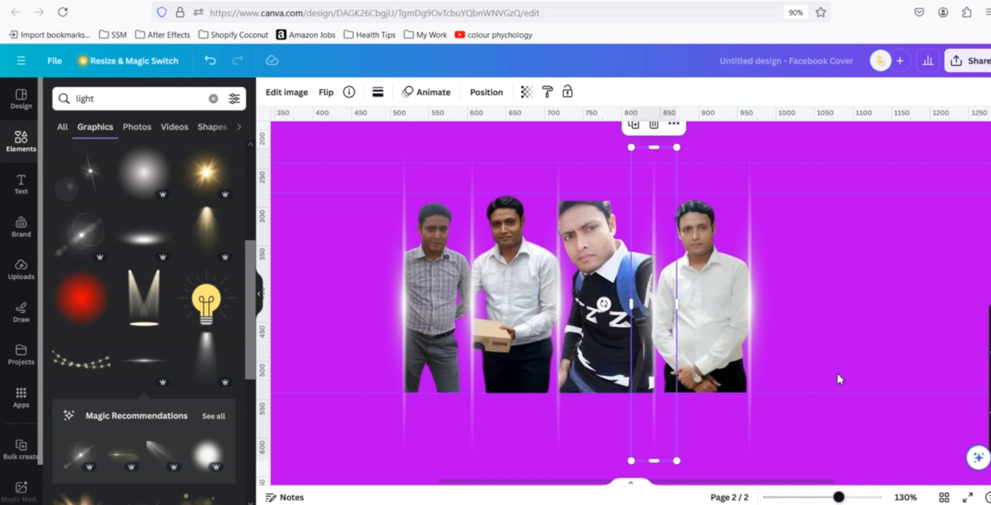
left_click(841, 363)
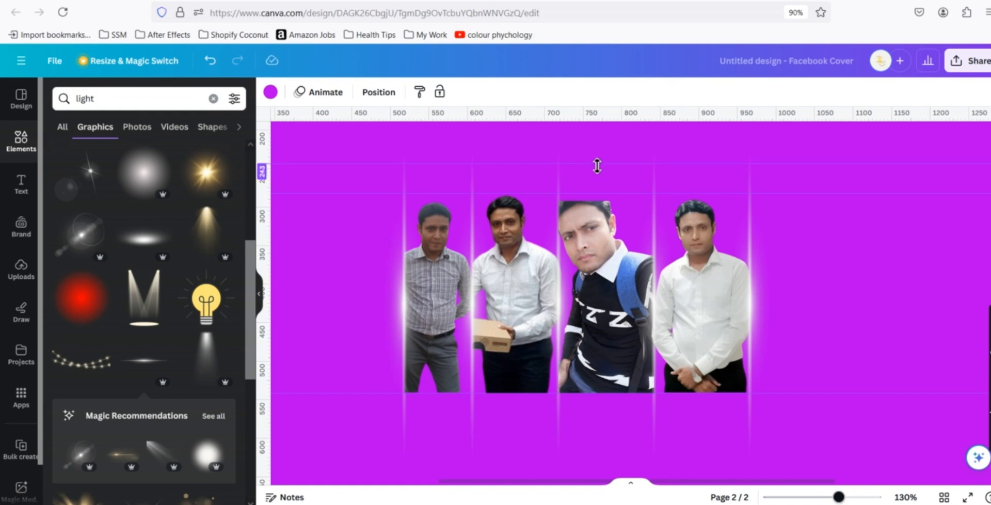
left_click_drag(597, 165, 594, 116)
Step: Extend the left crop of the box-holding man's cutout over his neighbour, and crop it back to the light streak
left_click(439, 277)
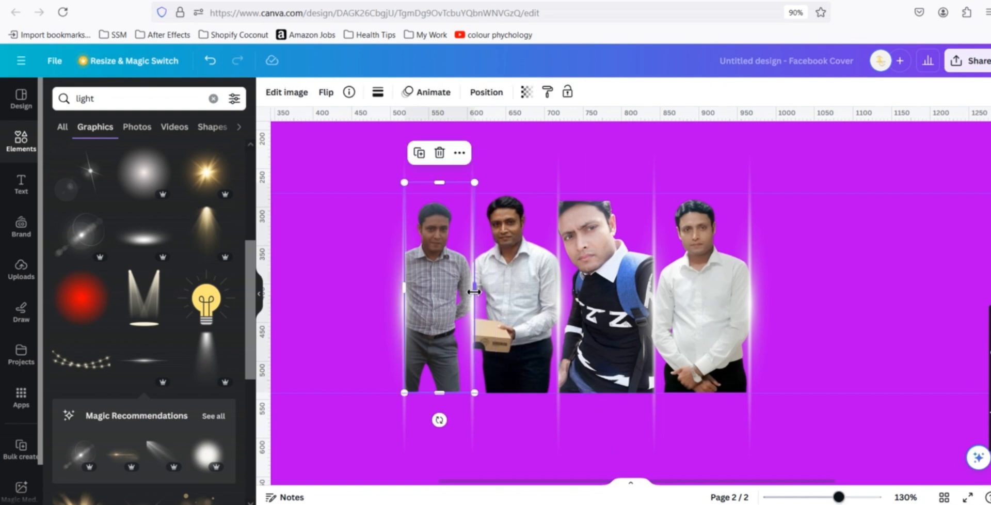
left_click(536, 292)
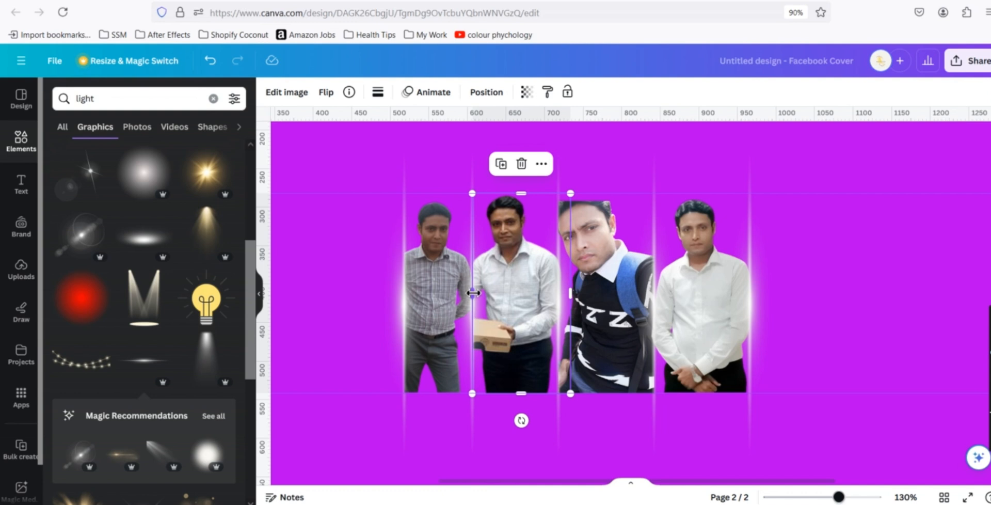
left_click_drag(473, 293, 445, 297)
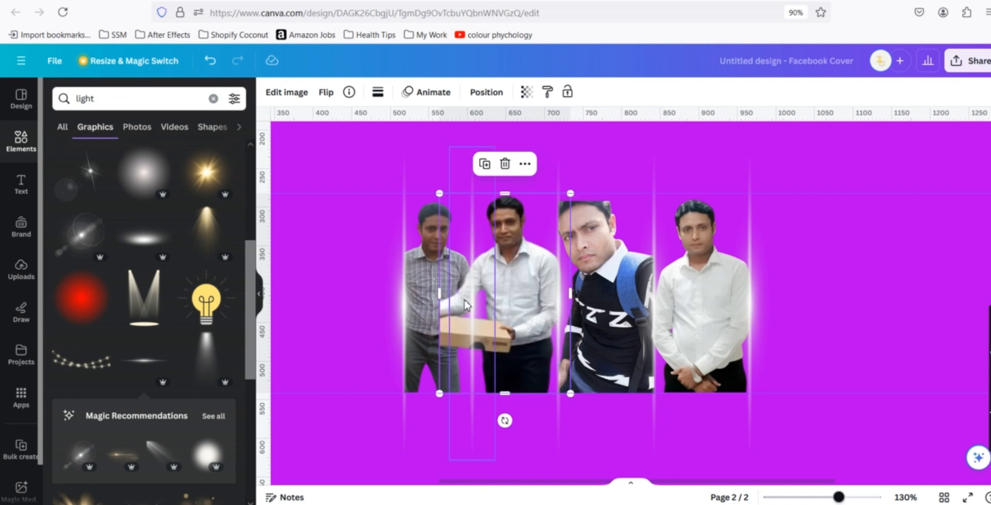
left_click_drag(439, 293, 474, 298)
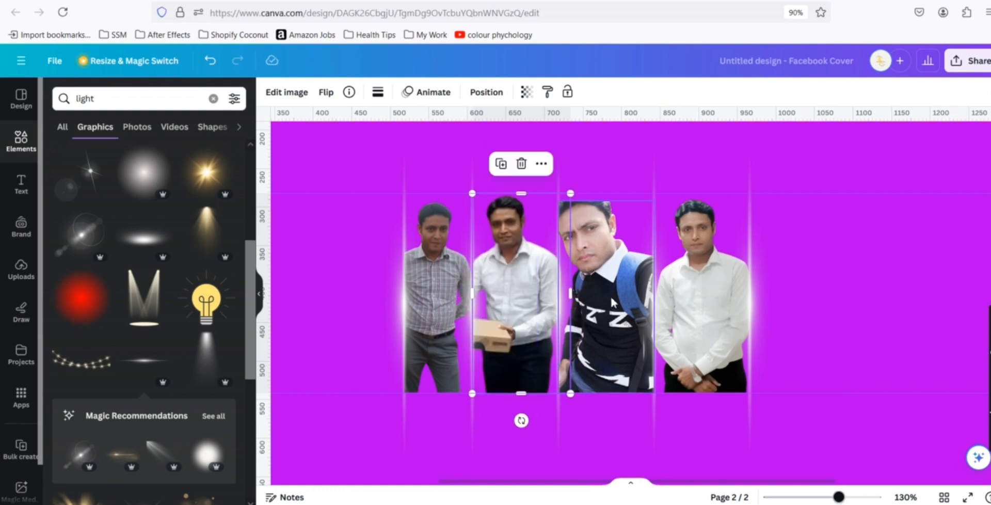
left_click(807, 264)
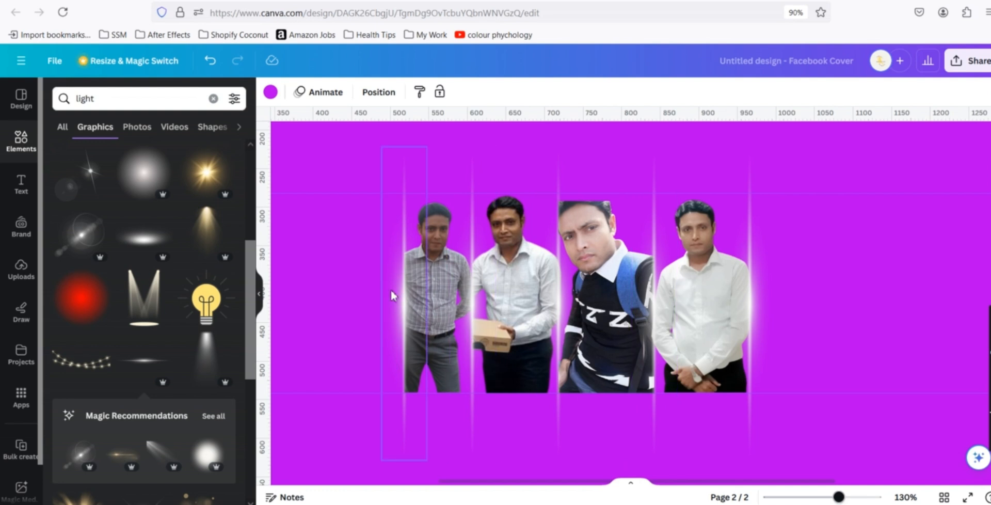
Step: Extend the left crop of the checked-shirt man's cutout past the light streak, and crop it back to the streak
left_click(428, 298)
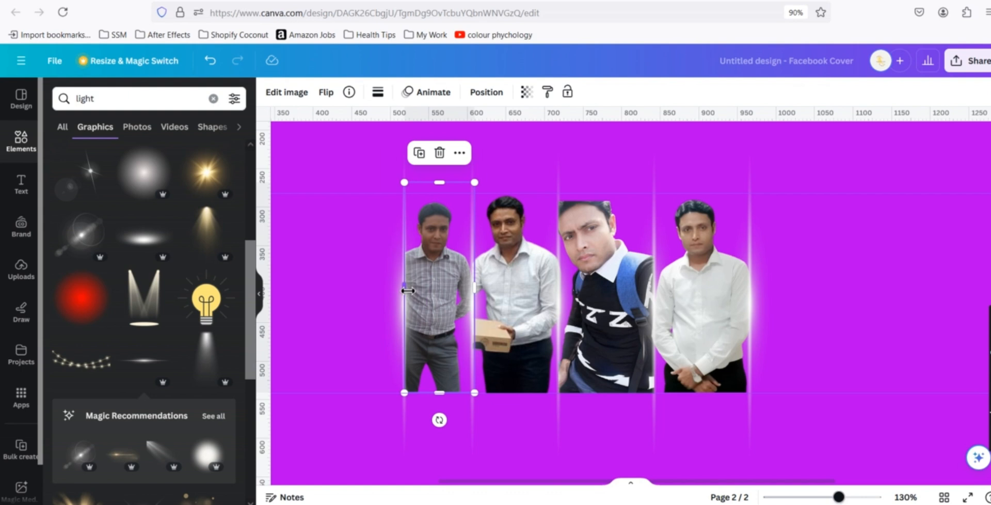
left_click_drag(401, 290, 392, 293)
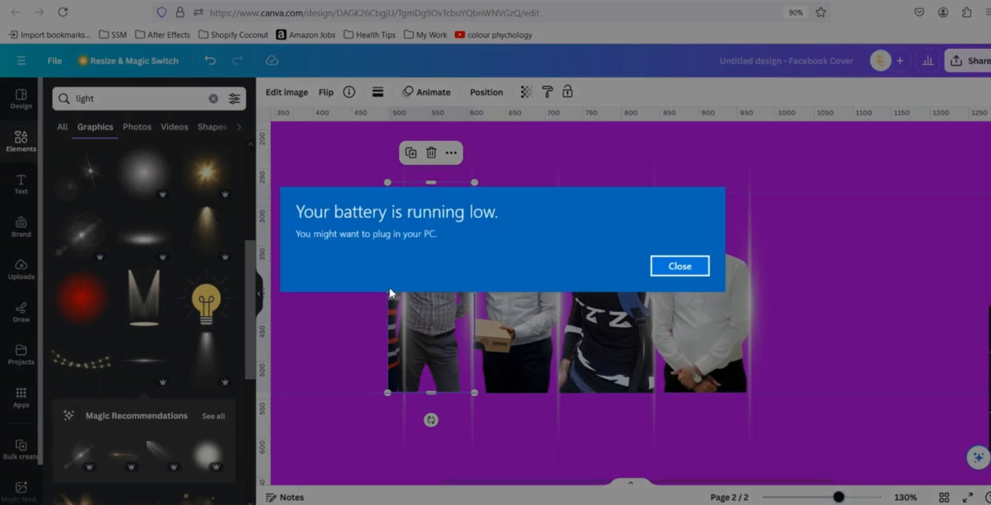
left_click(661, 266)
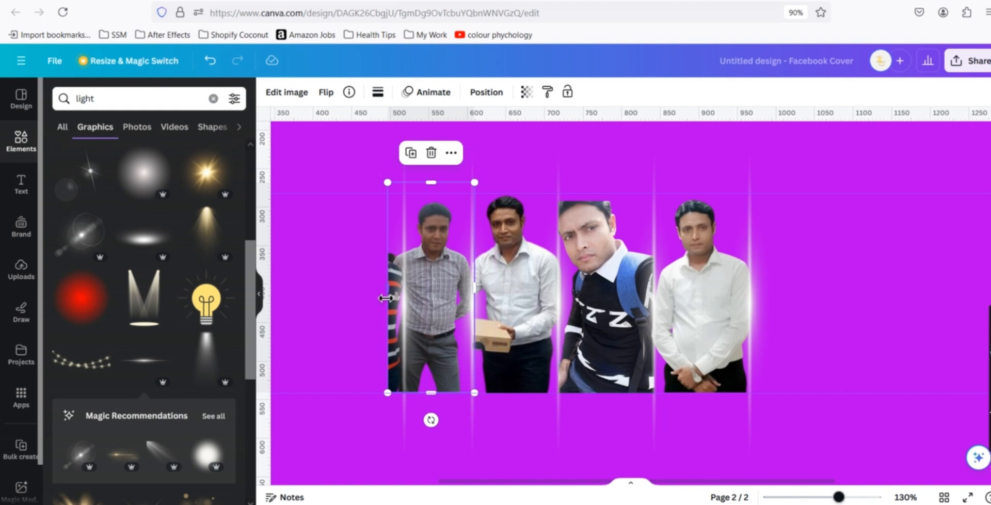
left_click_drag(386, 298, 405, 292)
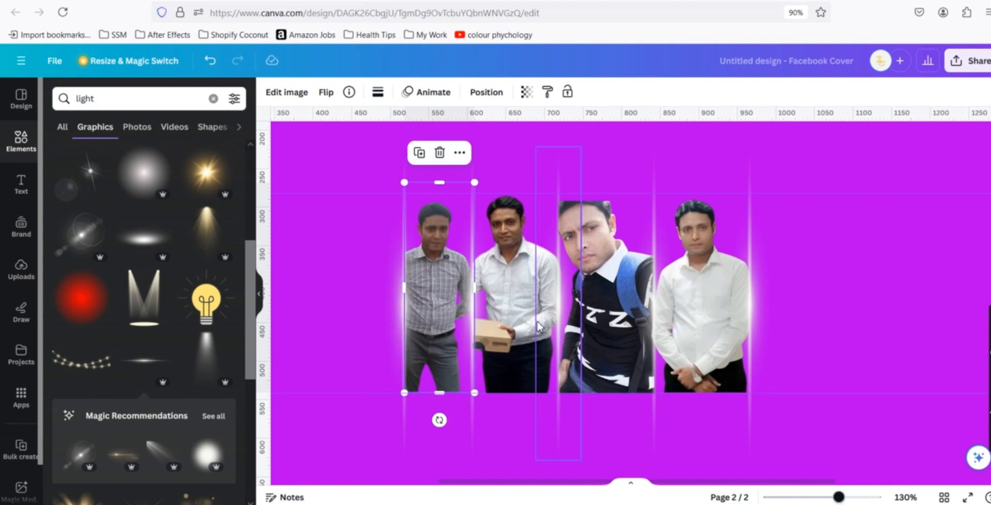
left_click(828, 246)
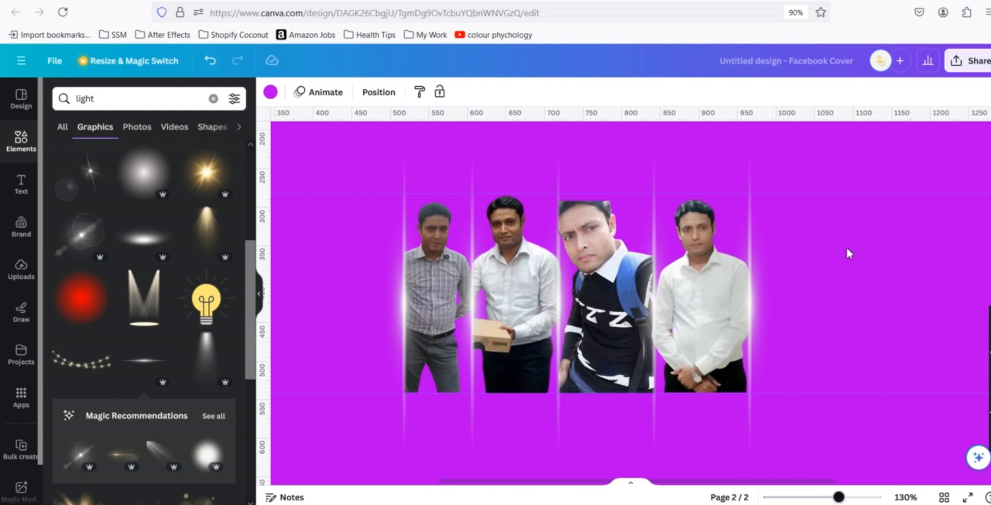
Step: Add a paragraph text box and a heading over the cutouts, and move the heading left to uncover the paragraph text
mouse_move(839, 497)
left_mouse_down()
mouse_move(813, 497)
mouse_move(830, 498)
left_mouse_up()
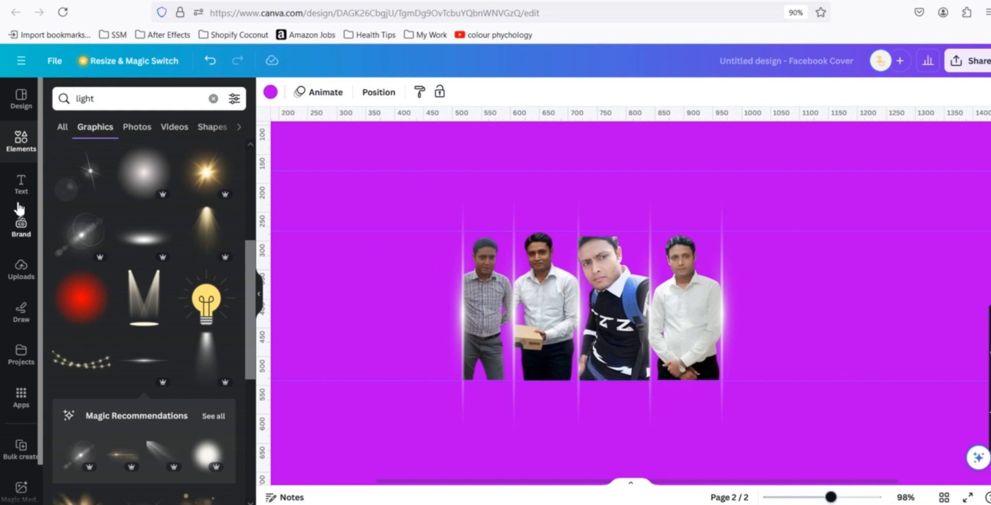
left_click(21, 184)
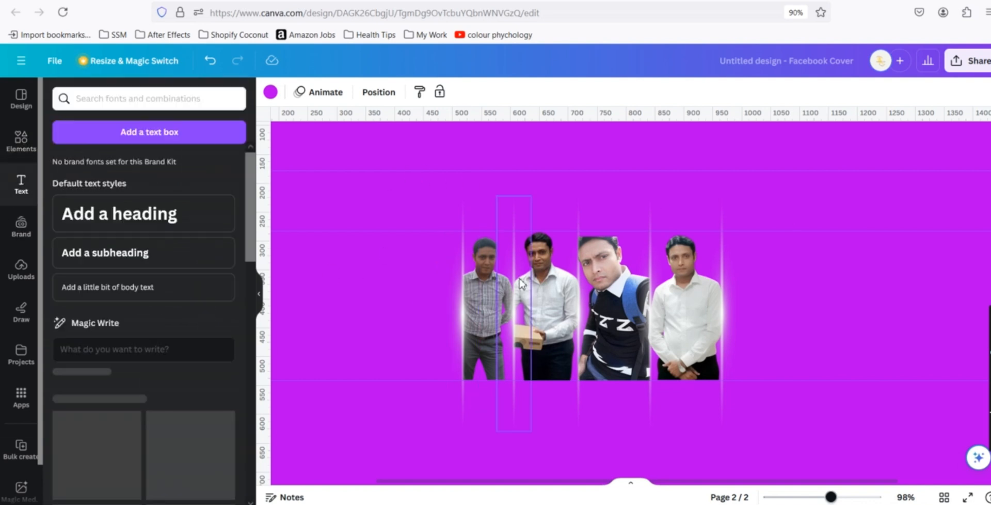
key("t")
left_click_drag(146, 225, 445, 271)
left_click(800, 230)
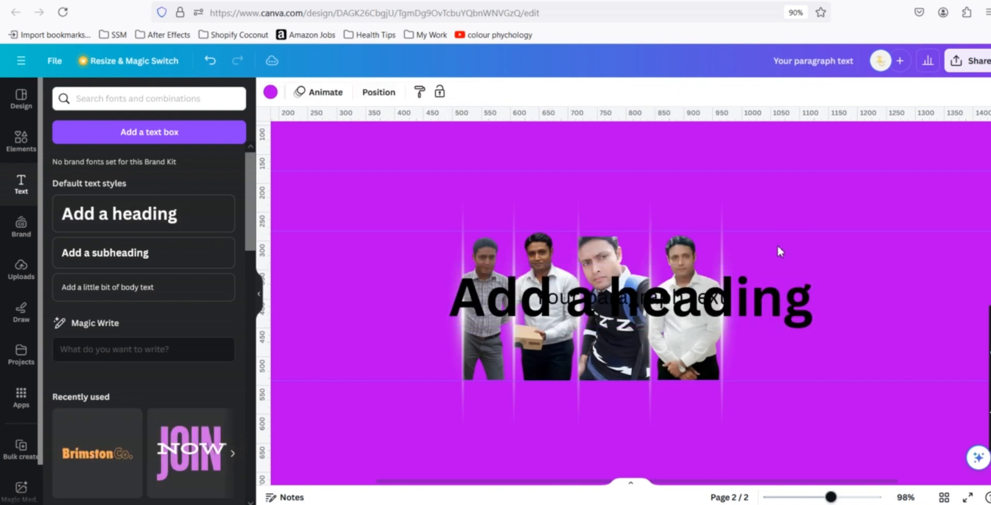
left_click_drag(788, 299, 568, 299)
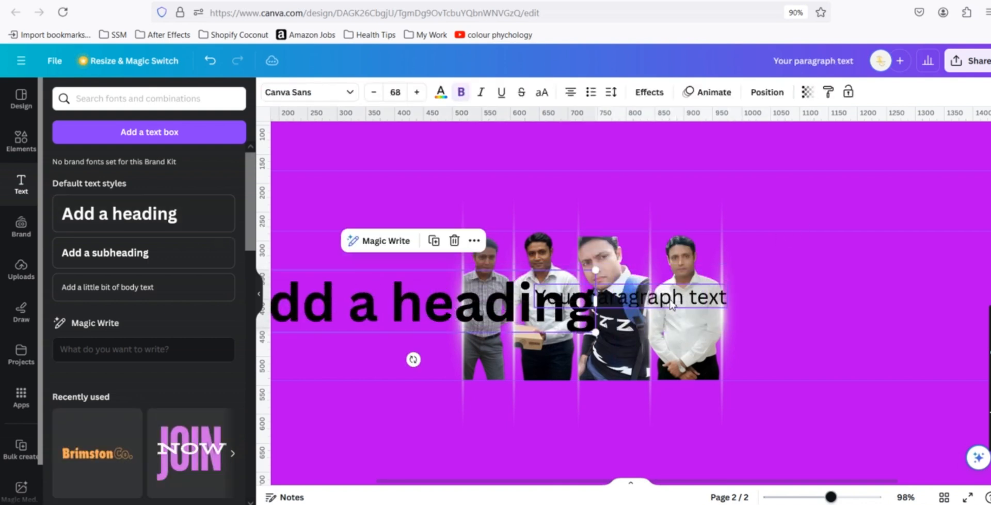
Step: Delete the paragraph text box and move the heading above the row of cutouts
left_click(671, 300)
key("Delete")
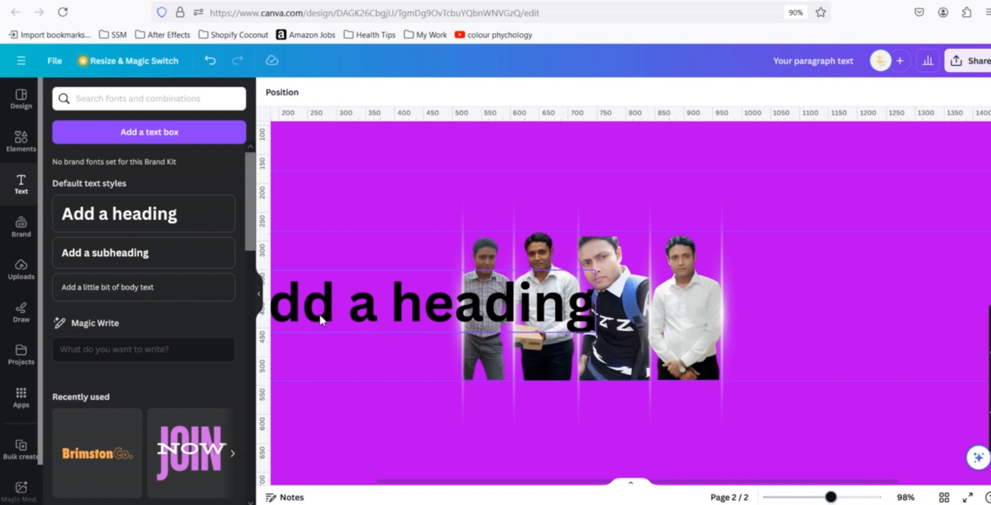
left_click_drag(343, 292, 529, 227)
left_click_drag(504, 190, 498, 198)
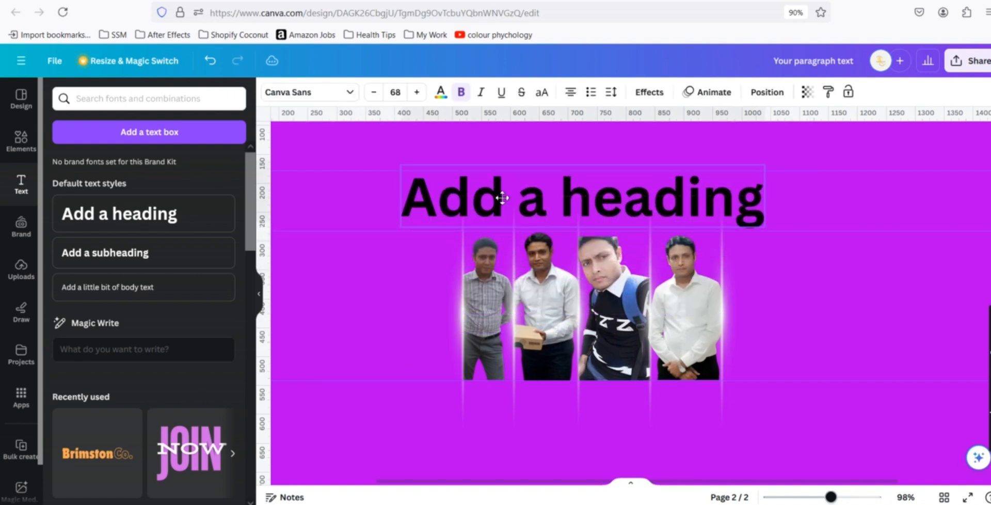
Step: Replace the heading's placeholder text with MENTOR and lower it slightly towards the men's heads
triple_click(521, 201)
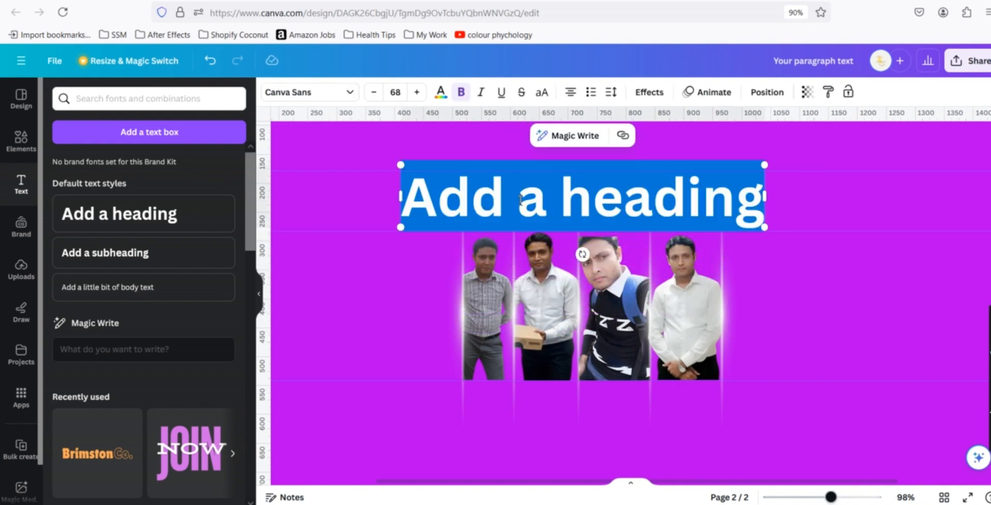
type("ME")
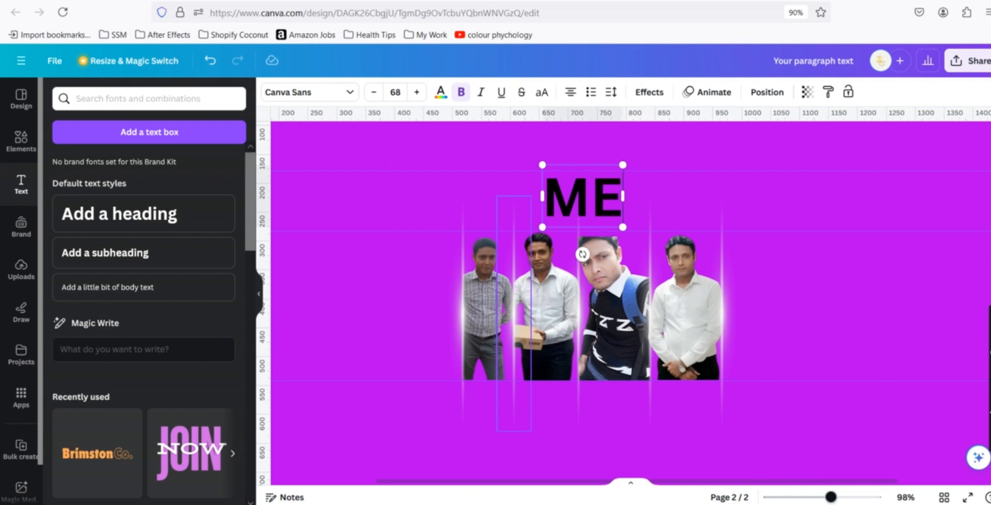
type("NTor")
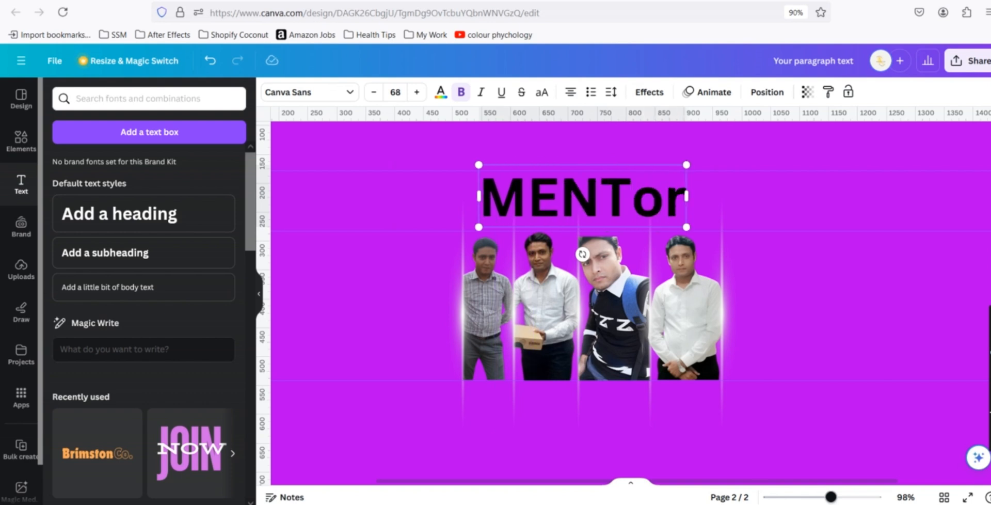
key("BackSpace")
key("BackSpace")
type("Or")
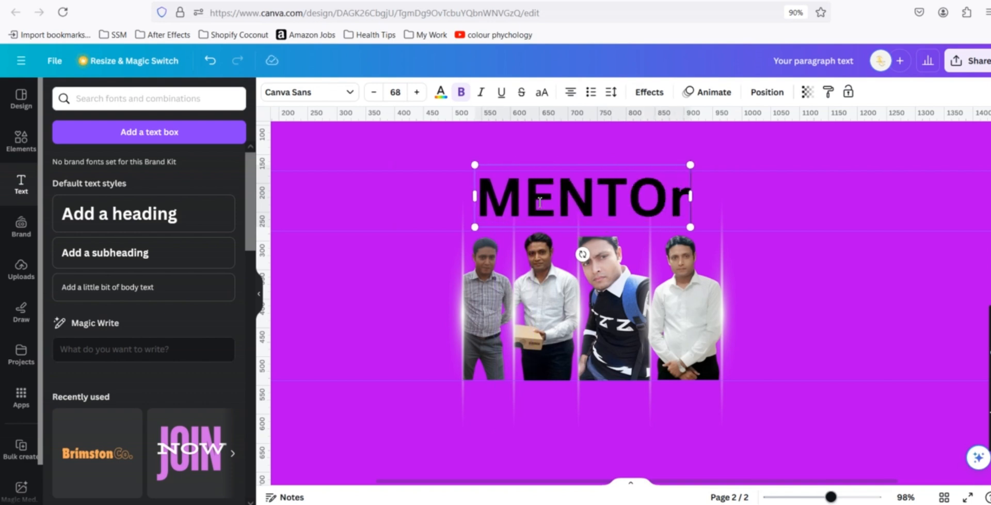
key("BackSpace")
type("R")
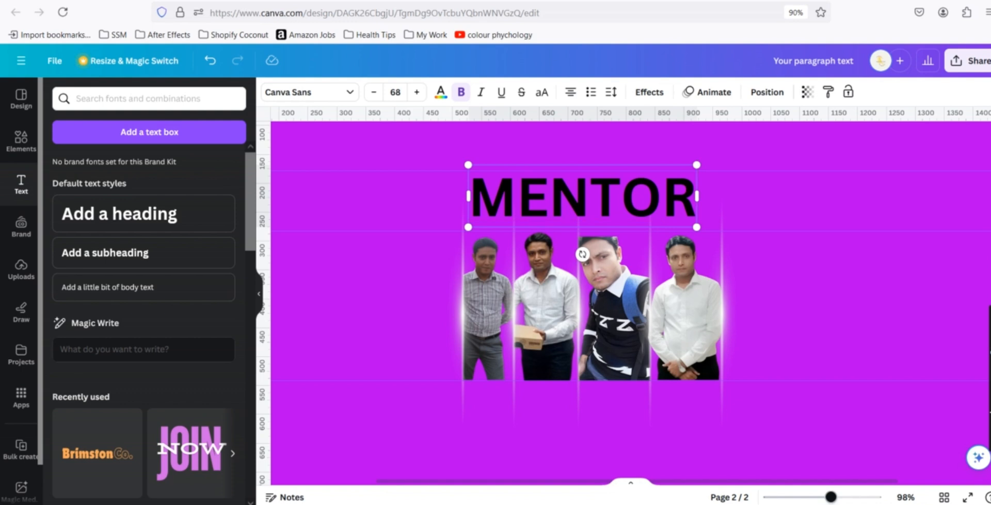
left_click(773, 197)
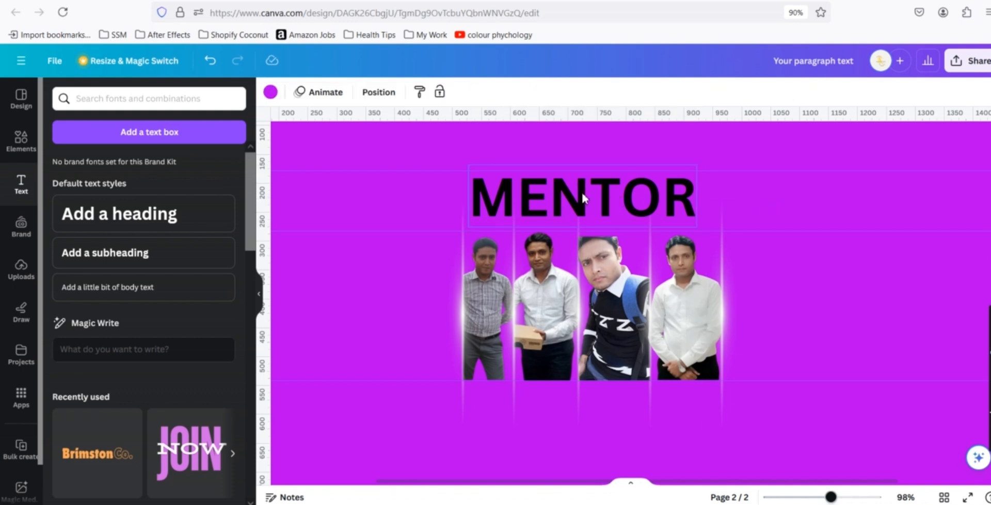
left_click_drag(582, 197, 583, 205)
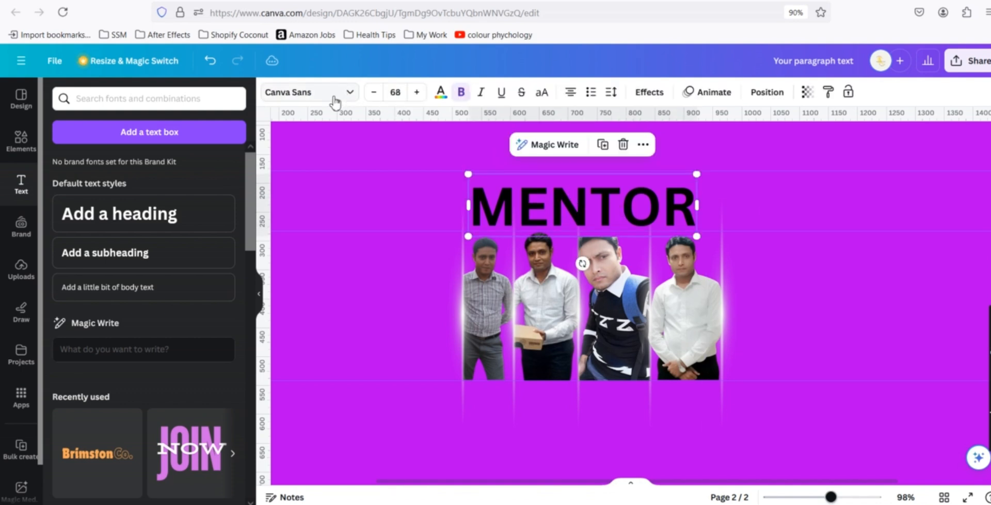
Step: Search the fonts for "popp" and set the MENTOR heading in Poppins Black
left_click(306, 97)
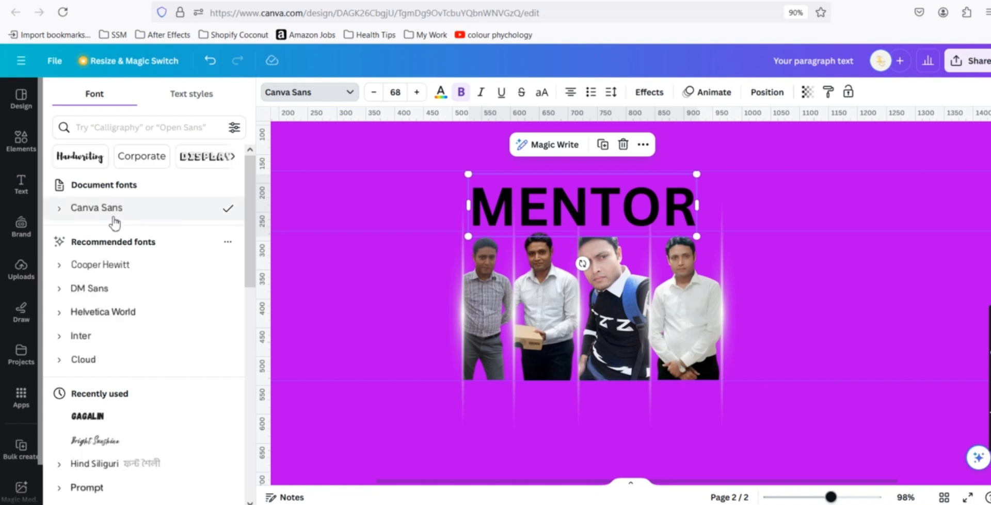
left_click(134, 131)
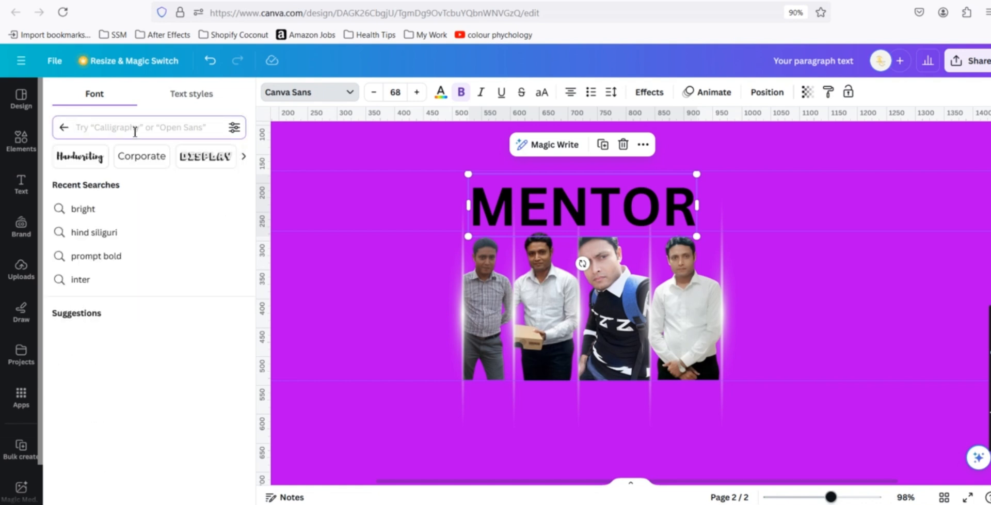
type("po")
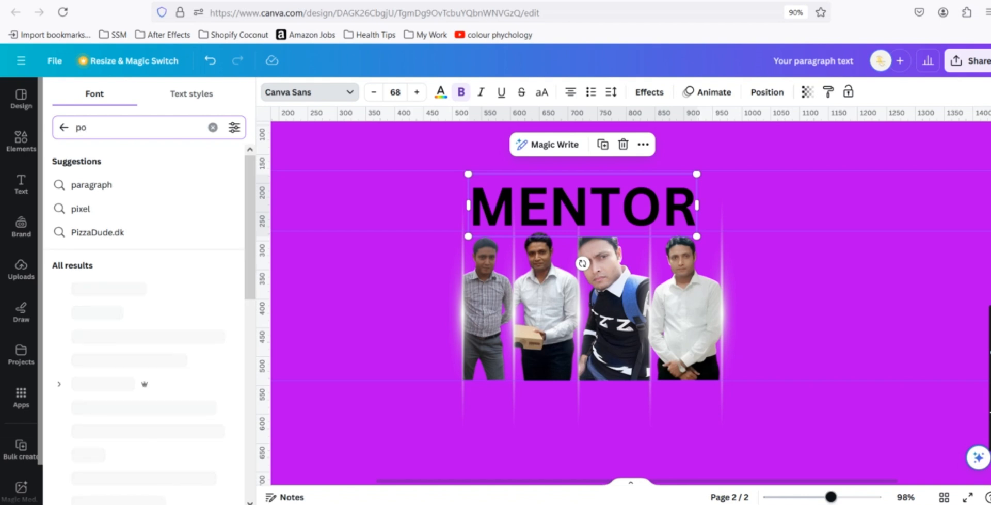
type("pi")
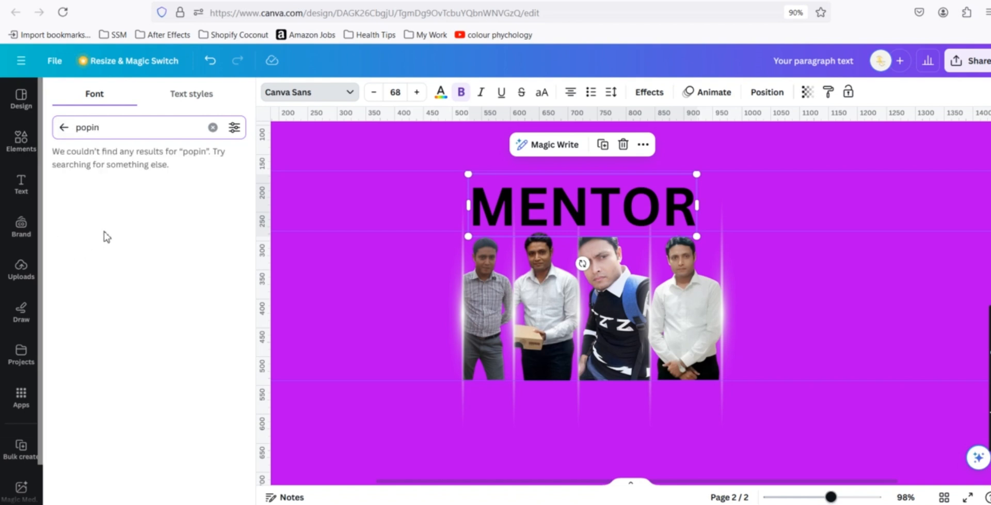
type("n")
key("BackSpace")
key("BackSpace")
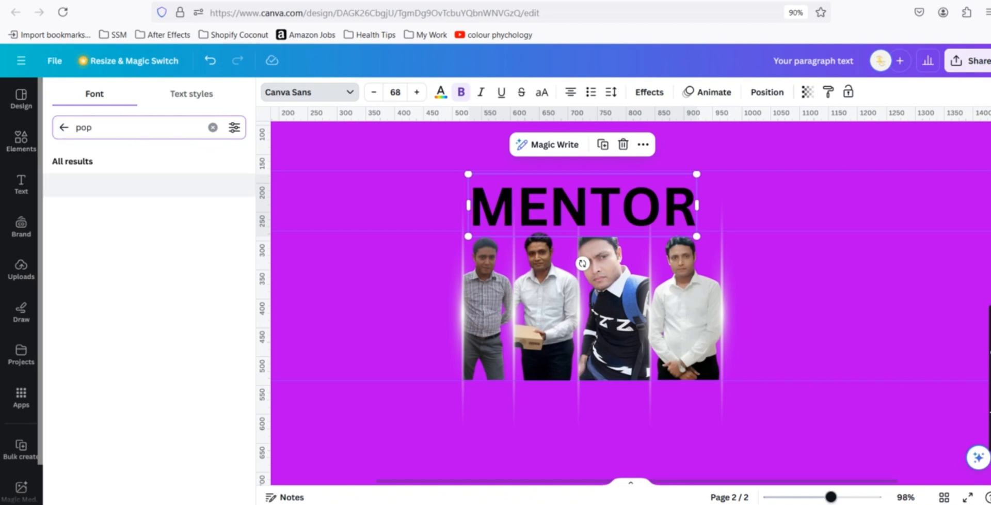
type("p")
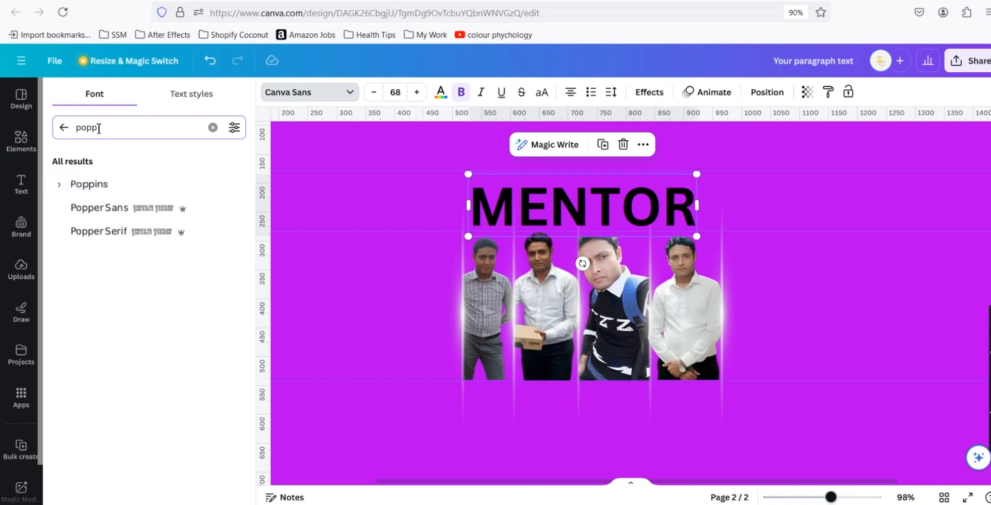
left_click(59, 187)
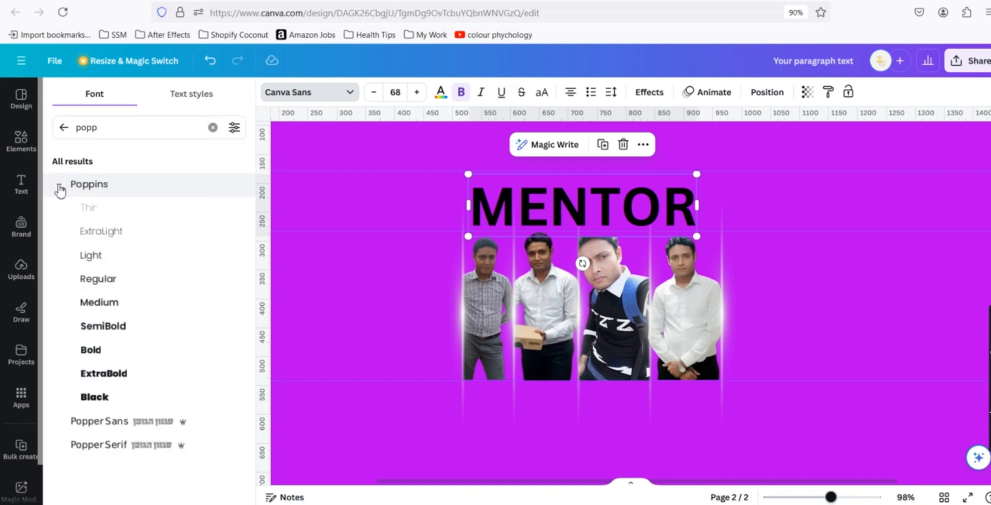
left_click(61, 187)
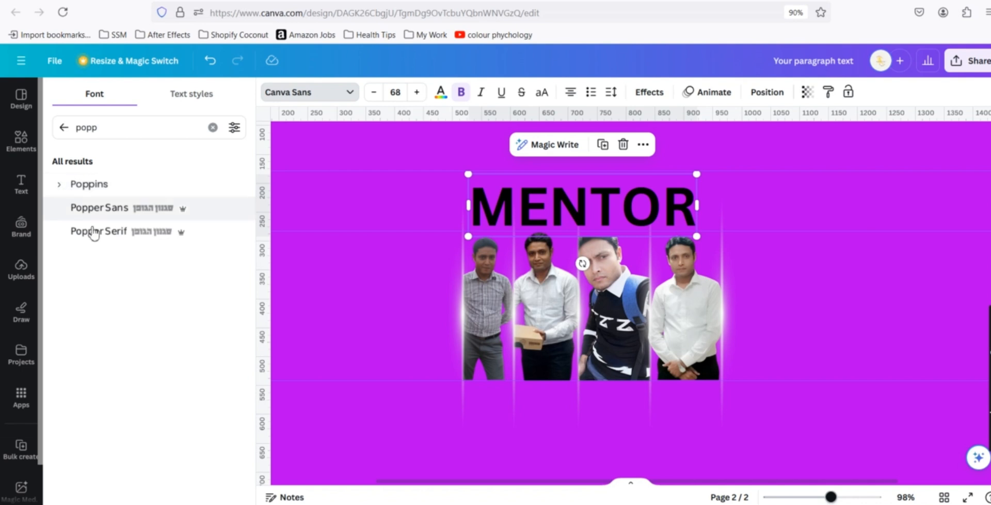
left_click(60, 187)
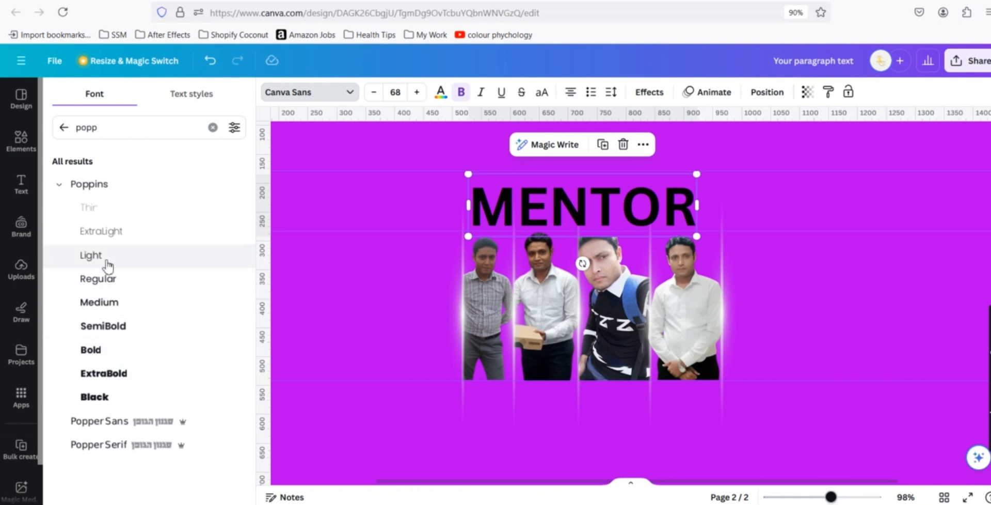
left_click(98, 399)
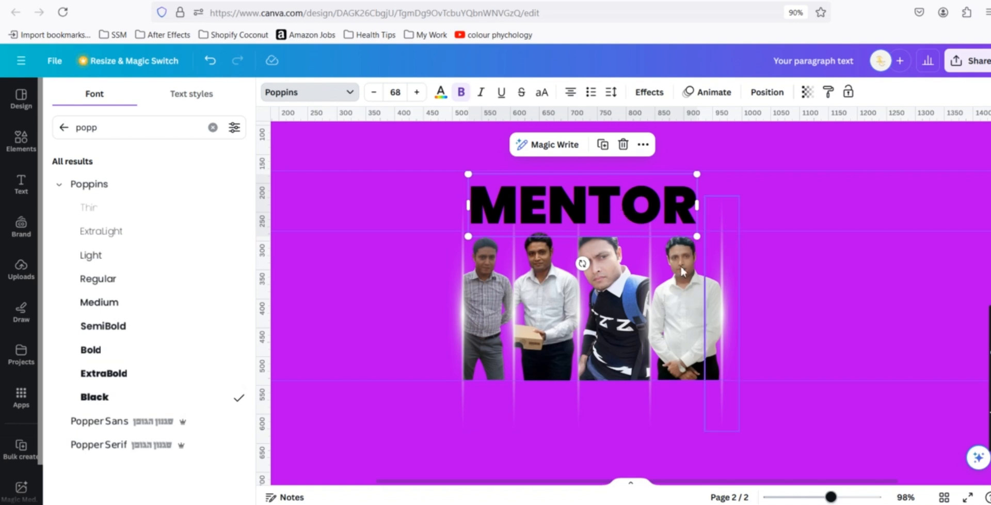
Step: Open the image editing options for the checked-shirt man's cutout
left_click(487, 296)
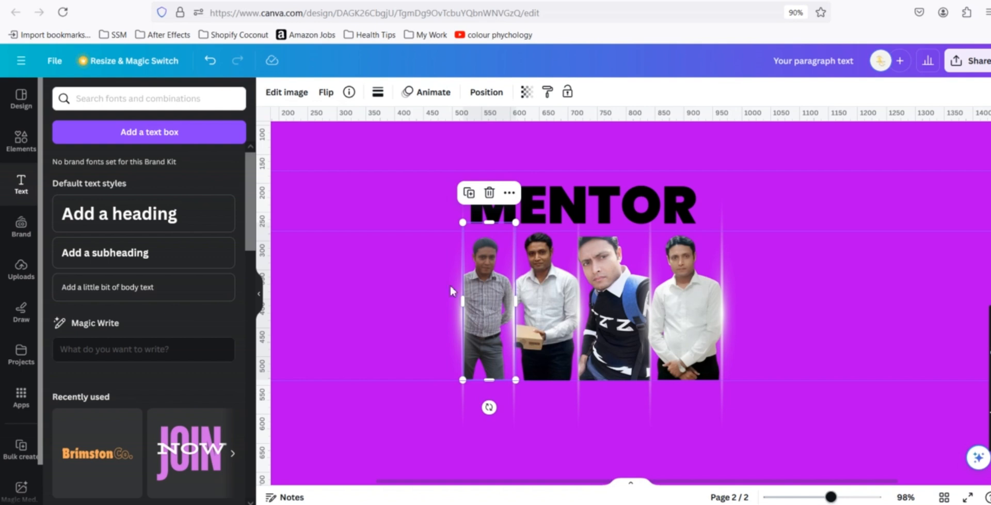
left_click(285, 104)
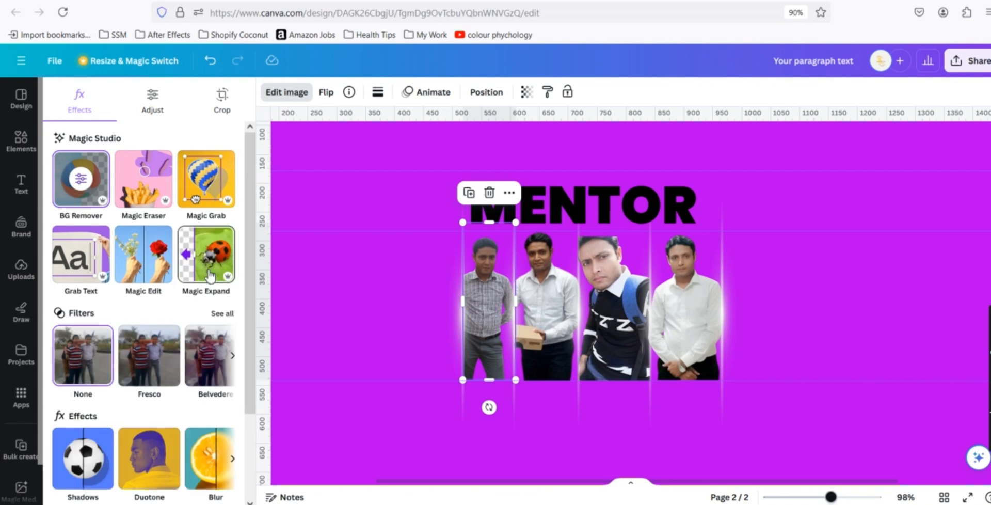
scroll(191, 285, "down", 2)
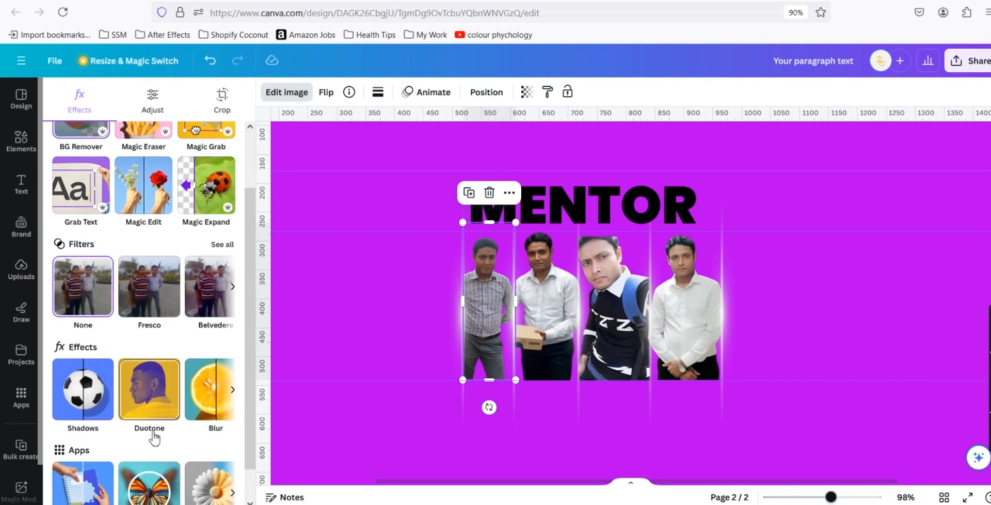
scroll(166, 399, "up", 2)
scroll(165, 387, "down", 3)
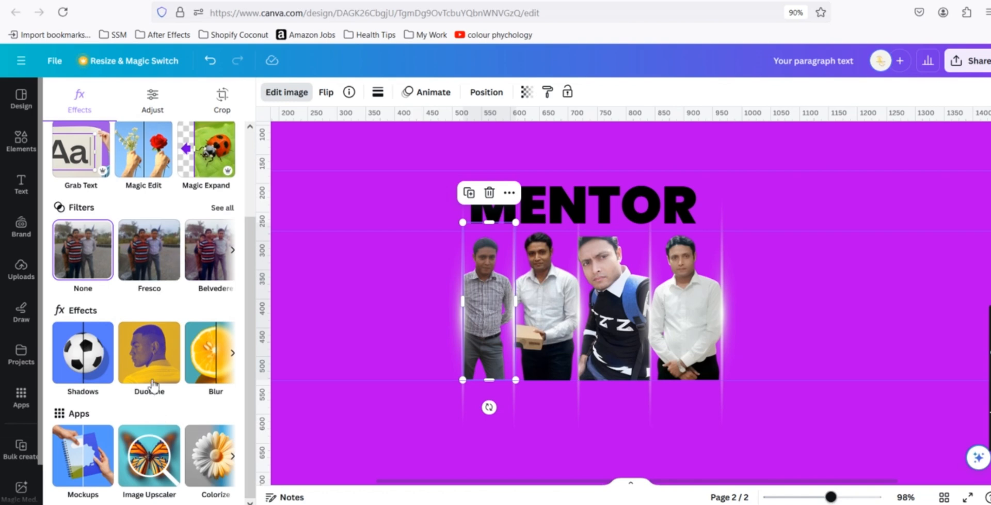
left_click(149, 363)
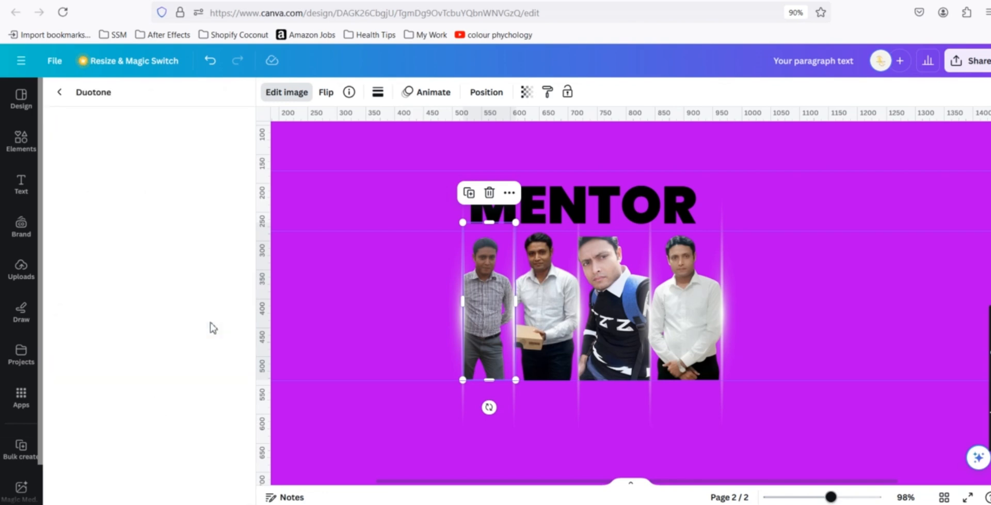
left_click(61, 93)
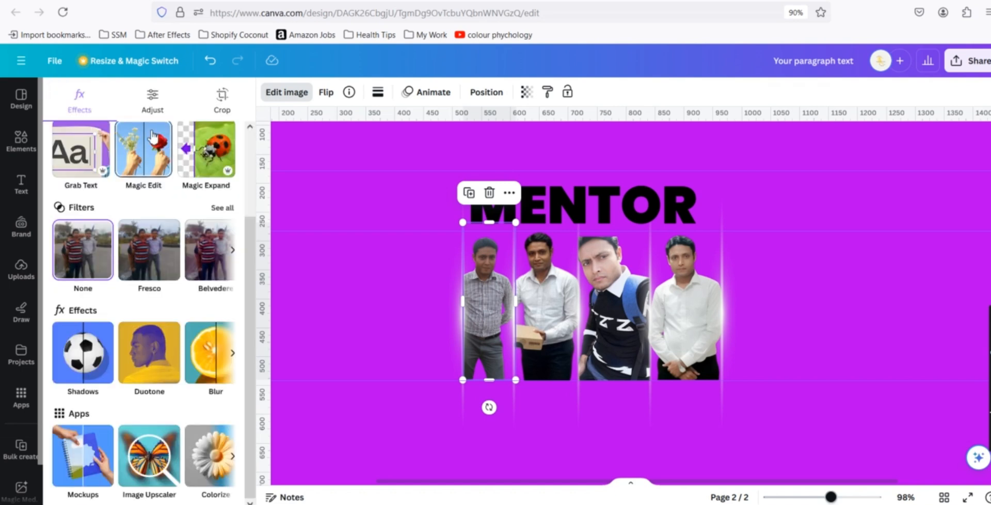
Step: Adjust the checked-shirt man's cutout to a brightness of 57 and a contrast of 19
left_click(149, 108)
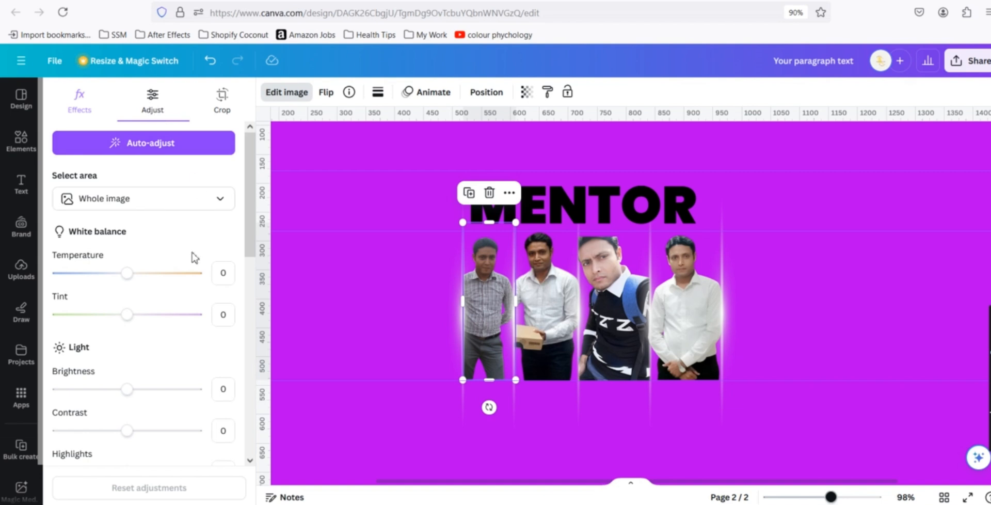
scroll(224, 282, "down", 3)
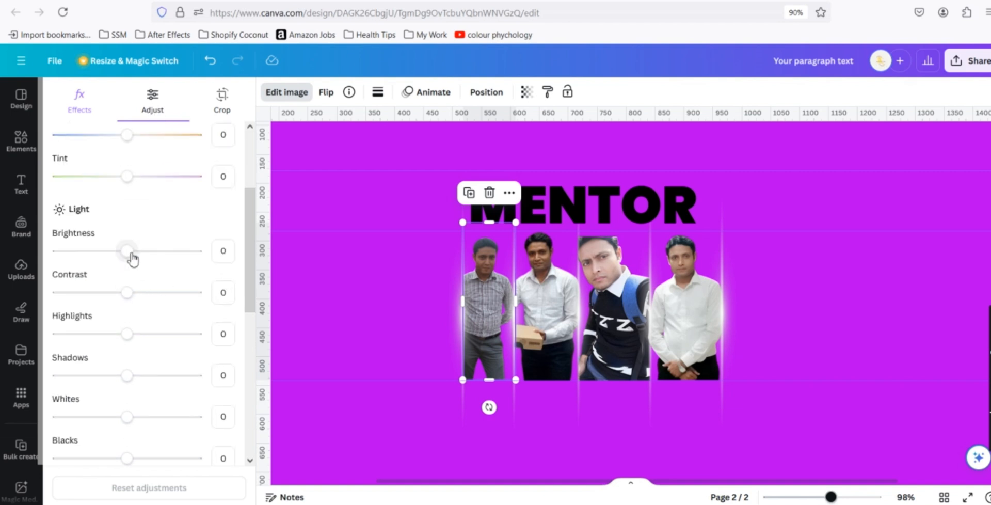
left_click_drag(128, 252, 168, 261)
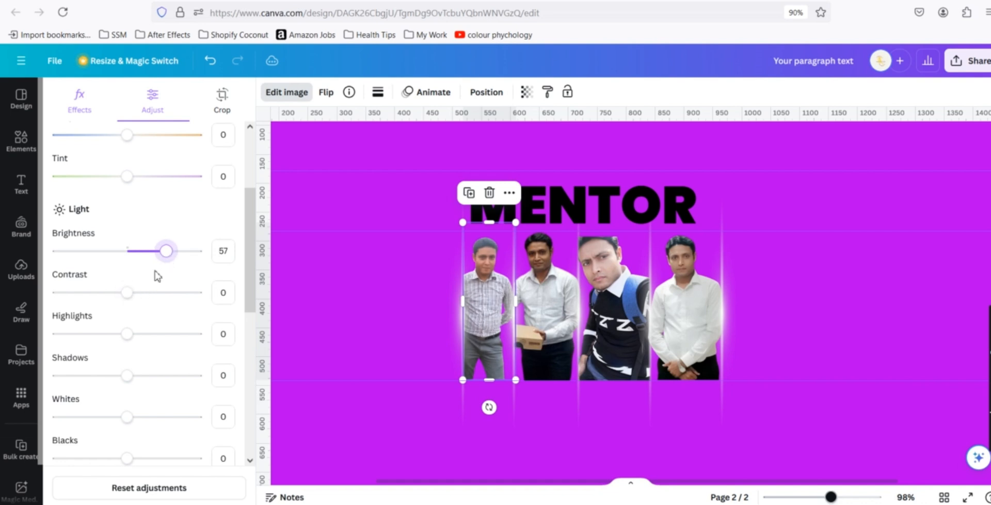
mouse_move(131, 297)
left_mouse_down()
mouse_move(156, 299)
mouse_move(142, 300)
left_mouse_up()
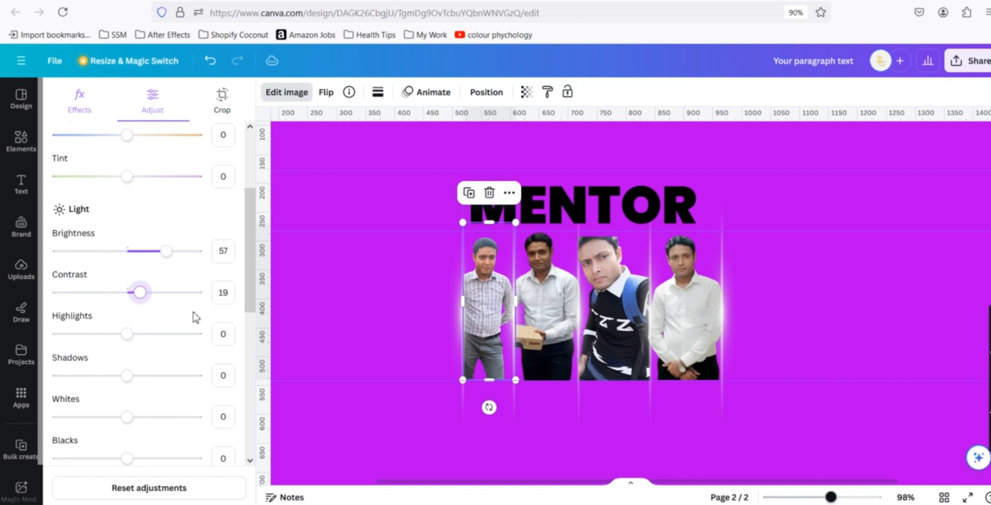
Step: Reduce the saturation of the checked-shirt man's cutout to -35
scroll(195, 316, "down", 3)
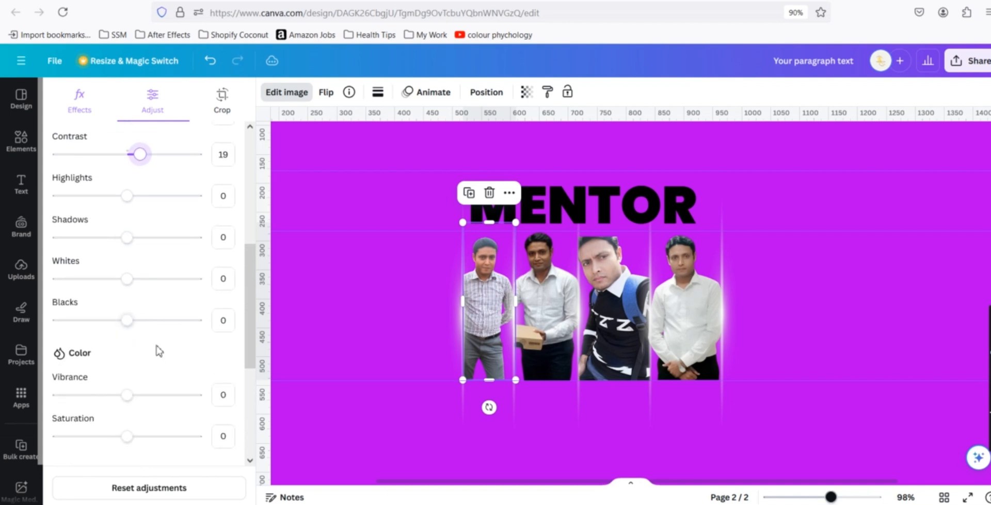
scroll(160, 351, "down", 2)
left_click_drag(135, 372, 84, 373)
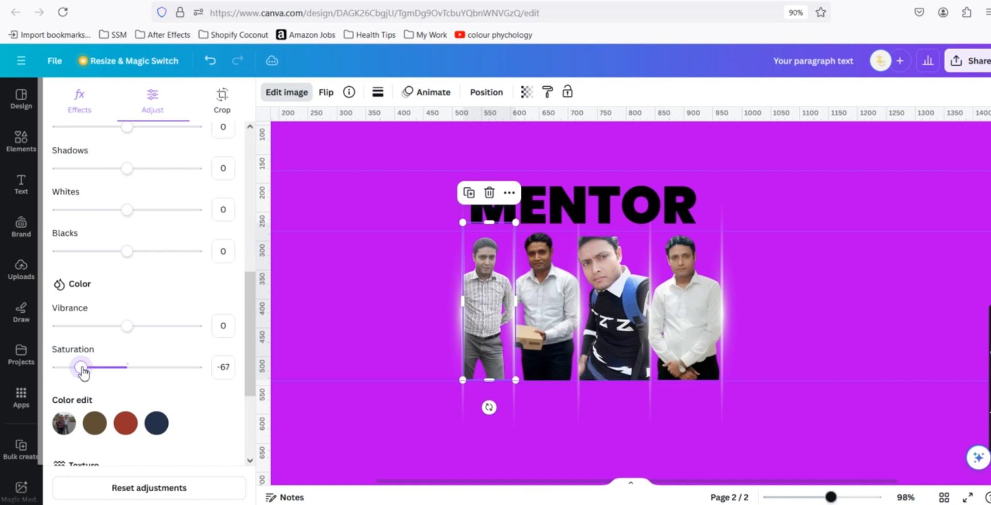
left_click_drag(83, 372, 114, 373)
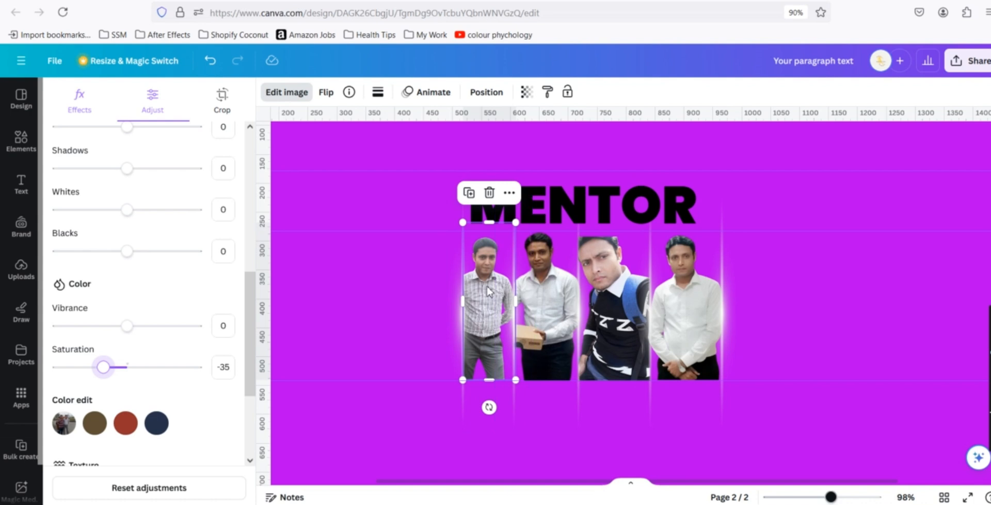
Step: Copy the image style of the checked-shirt man's cutout onto the box-holding man's cutout, and review the applied light adjustments
left_click(549, 94)
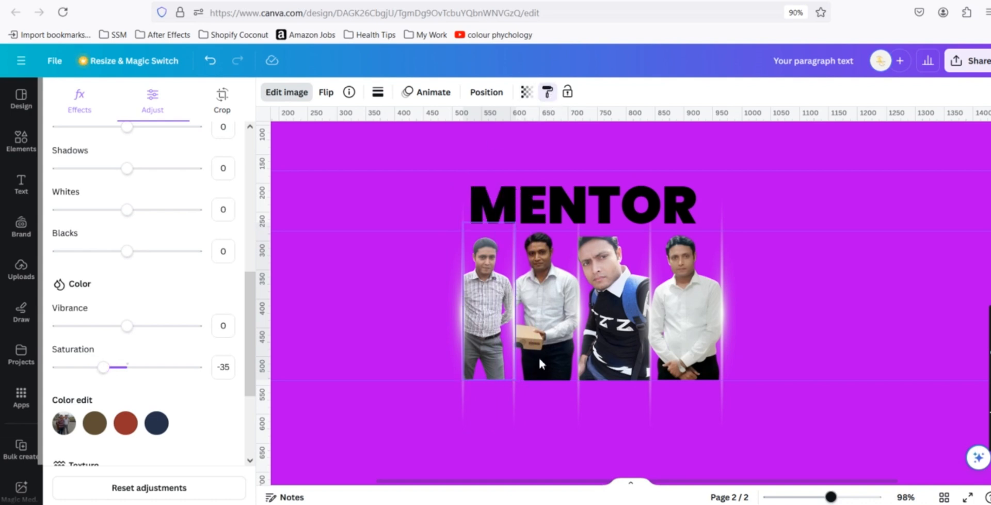
left_click(561, 307)
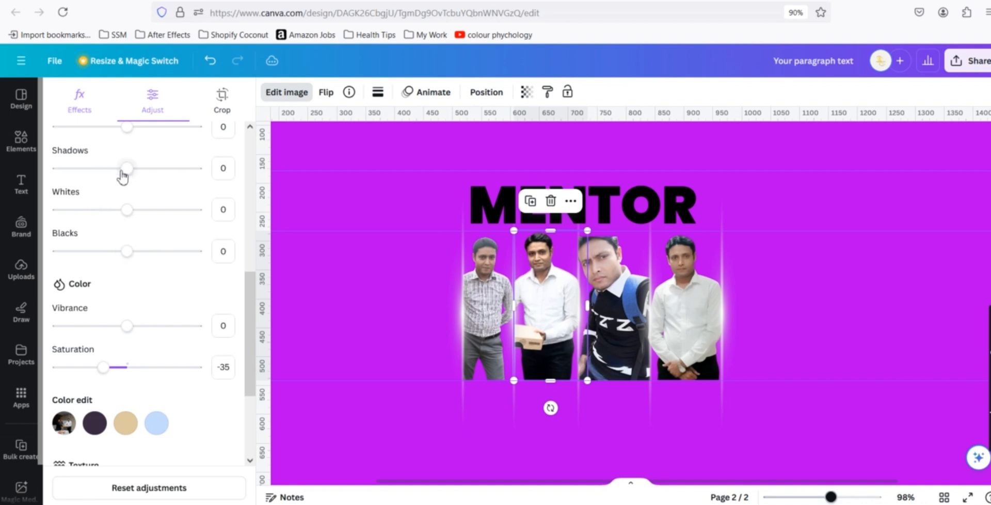
scroll(233, 199, "up", 4)
scroll(234, 200, "up", 3)
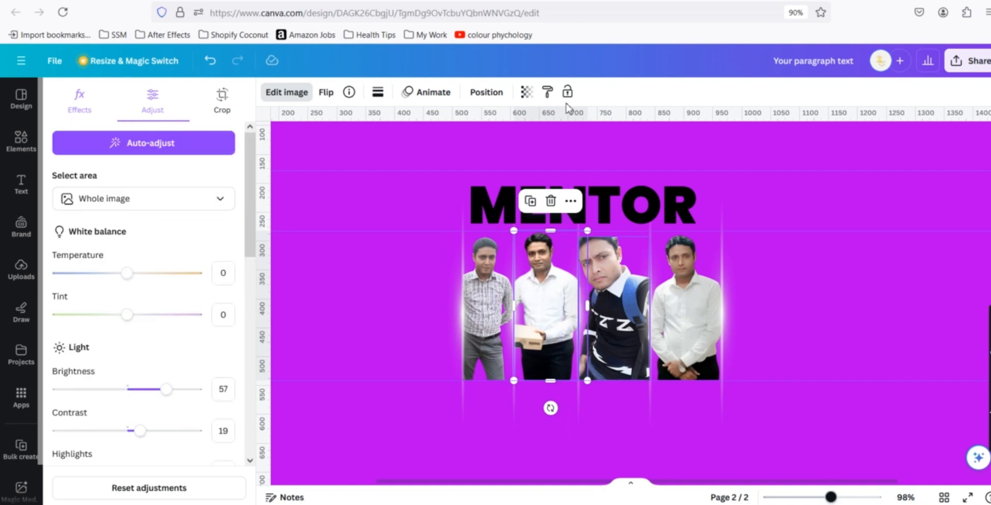
Step: Copy the box-holding man's image style onto the backpack man's cutout and the folded-hands man's cutout
left_click(548, 92)
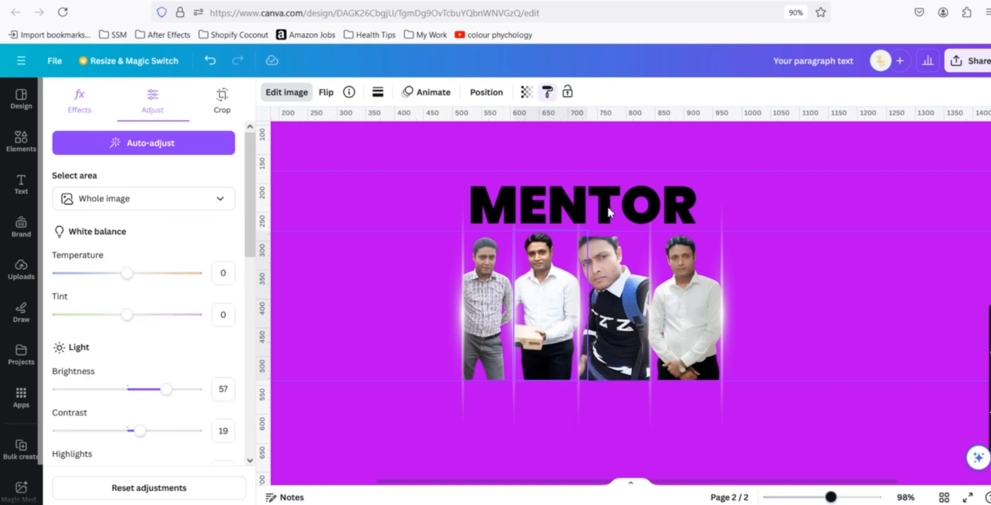
left_click(618, 293)
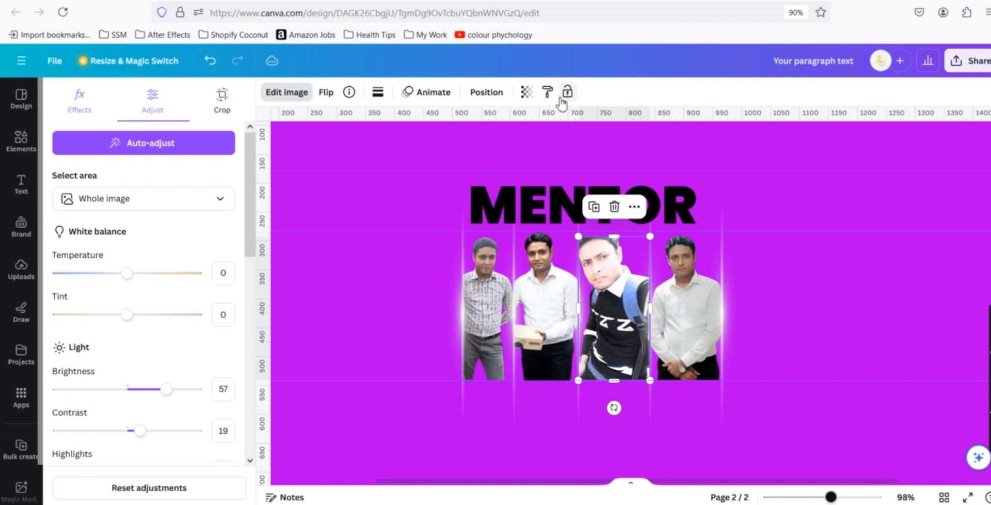
left_click(548, 93)
left_click(678, 281)
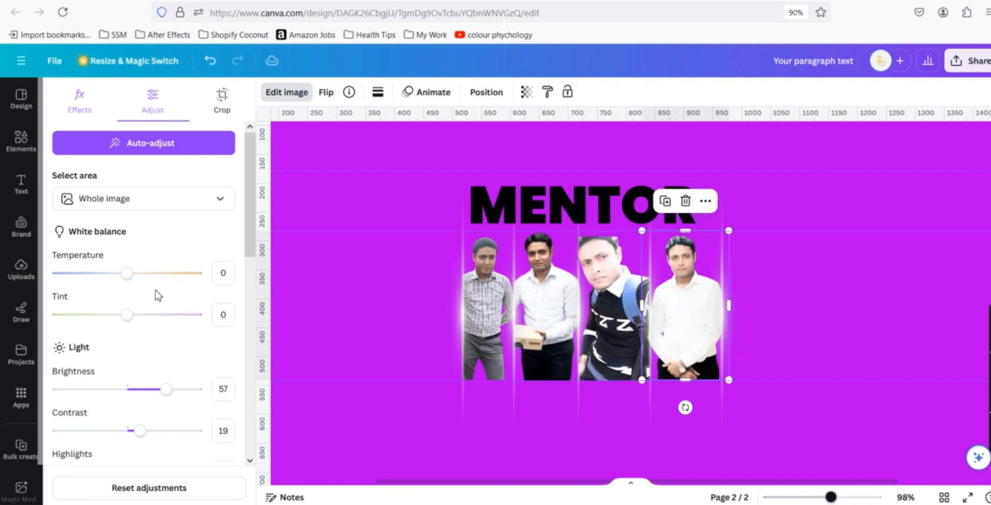
Step: Reduce the brightness to 41 on the folded-hands man's cutout and to 35 on the backpack man's cutout
scroll(181, 272, "down", 3)
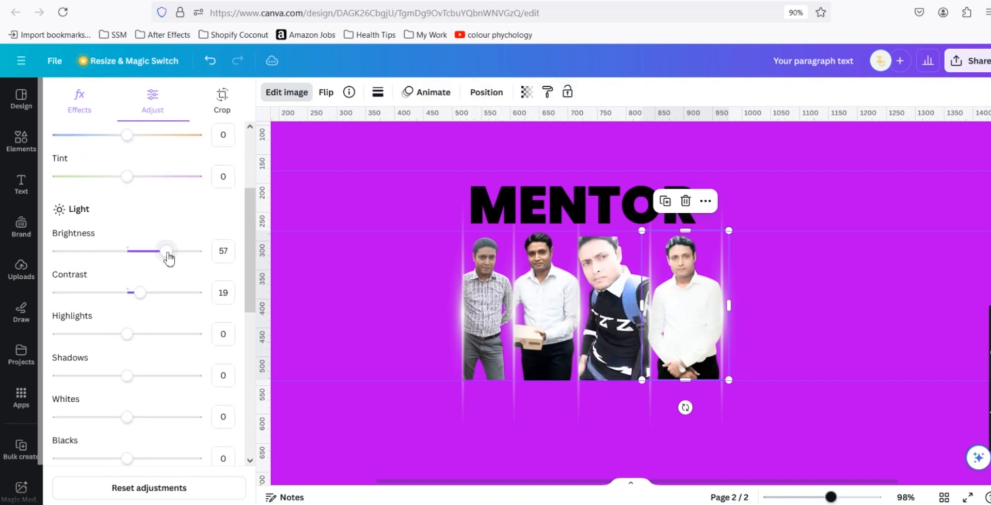
left_click_drag(169, 258, 158, 261)
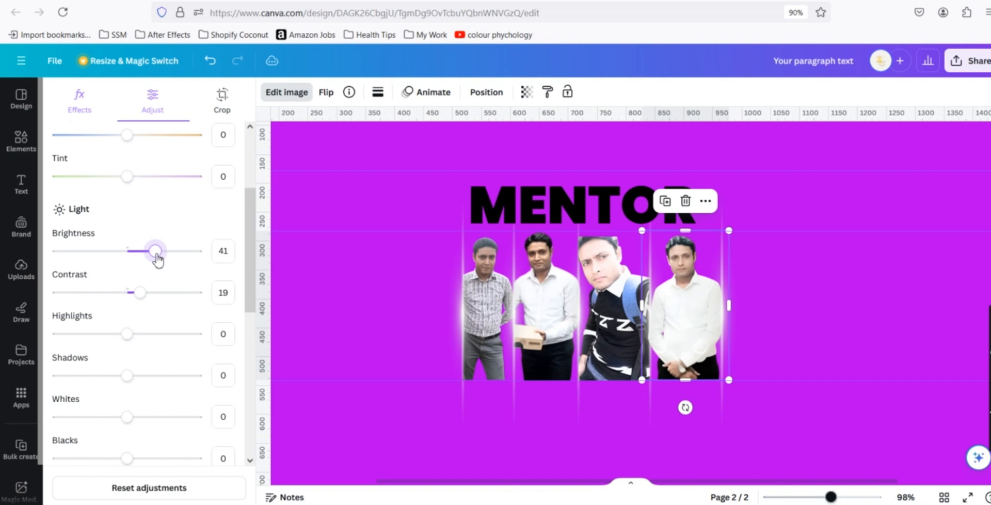
left_click_drag(158, 259, 156, 260)
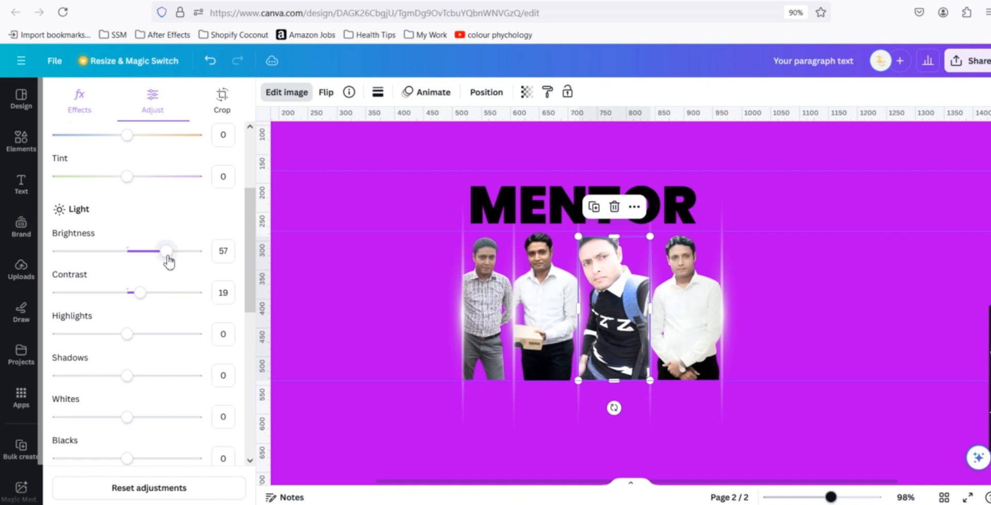
left_click_drag(160, 256, 152, 258)
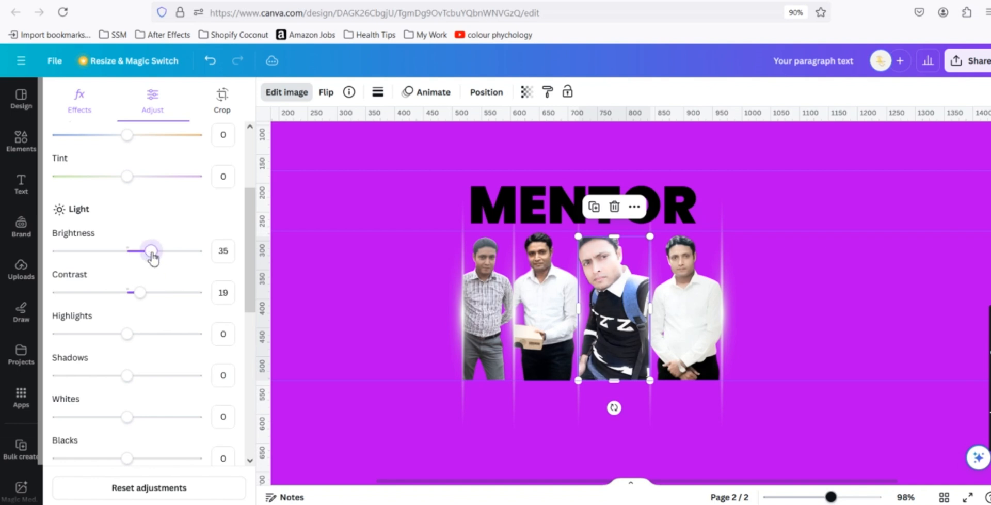
left_click(790, 314)
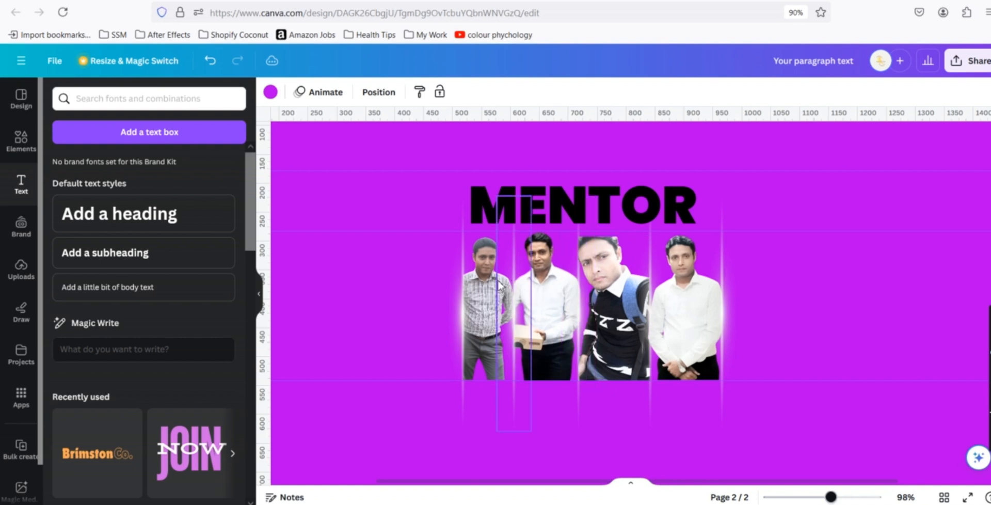
Step: Enlarge the MENTOR heading to font size 75.4 and lower it so it overlaps the men's heads
left_click(548, 212)
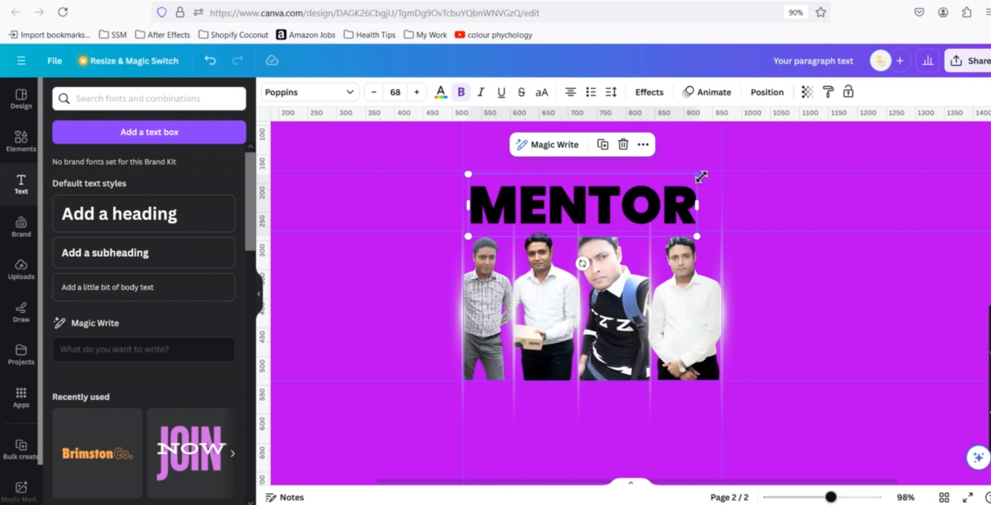
left_click_drag(703, 176, 732, 180)
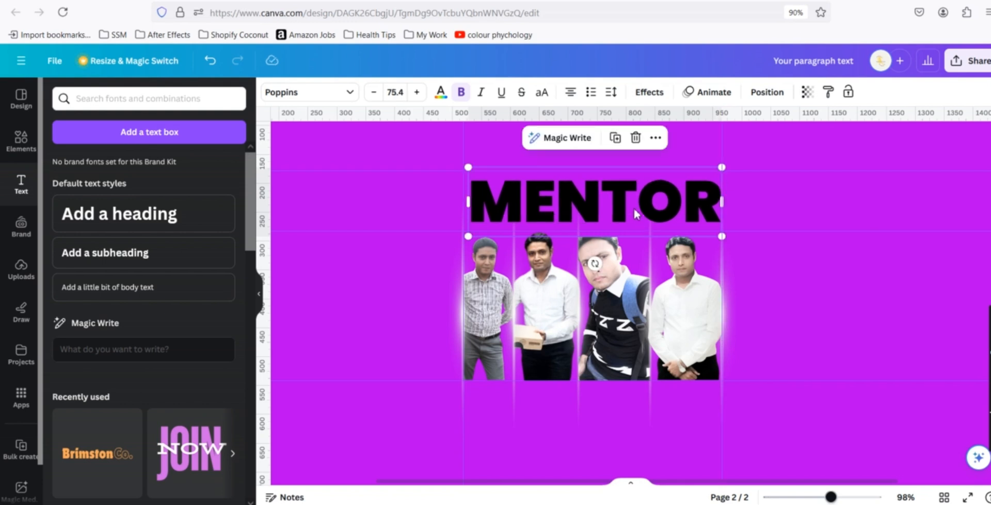
left_click_drag(589, 204, 591, 222)
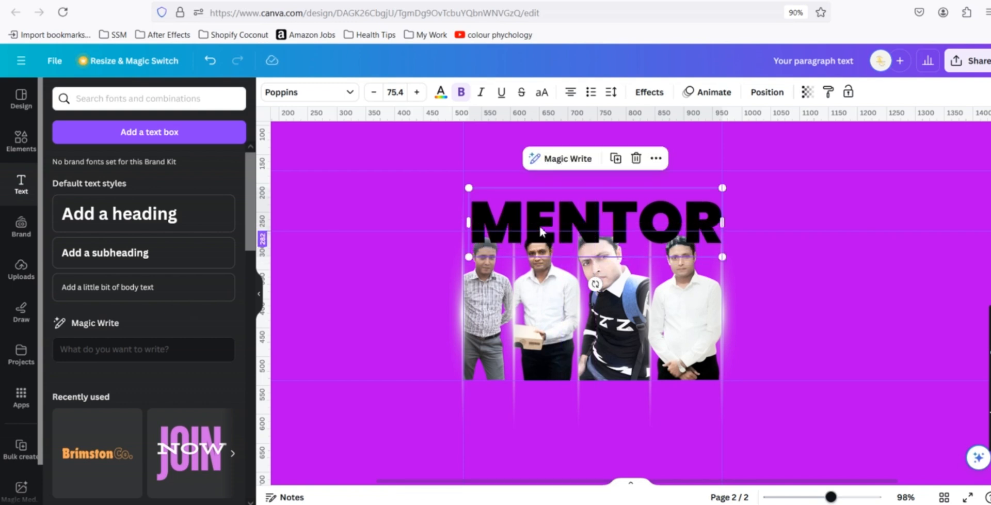
Step: Send the MENTOR heading to the back, behind the photo cutouts
left_click(768, 92)
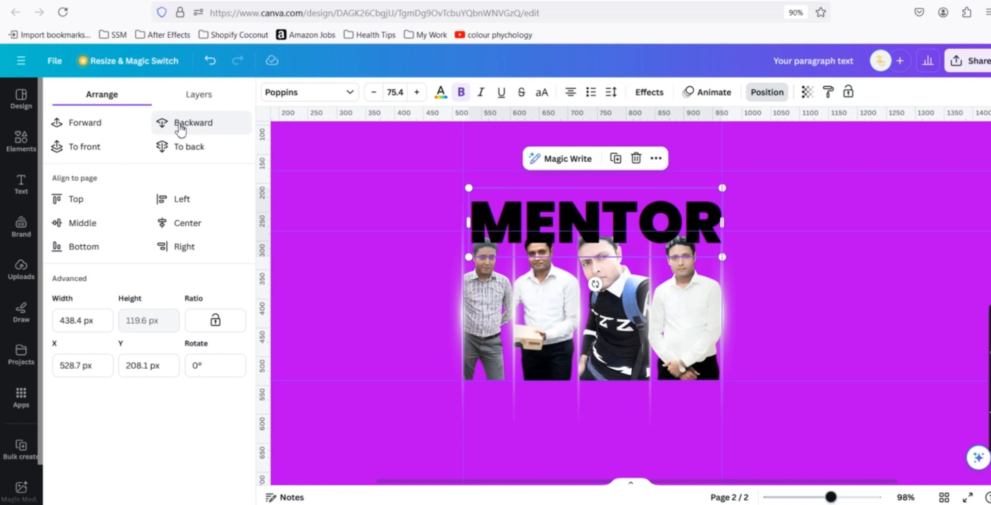
left_click(180, 127)
left_click(181, 147)
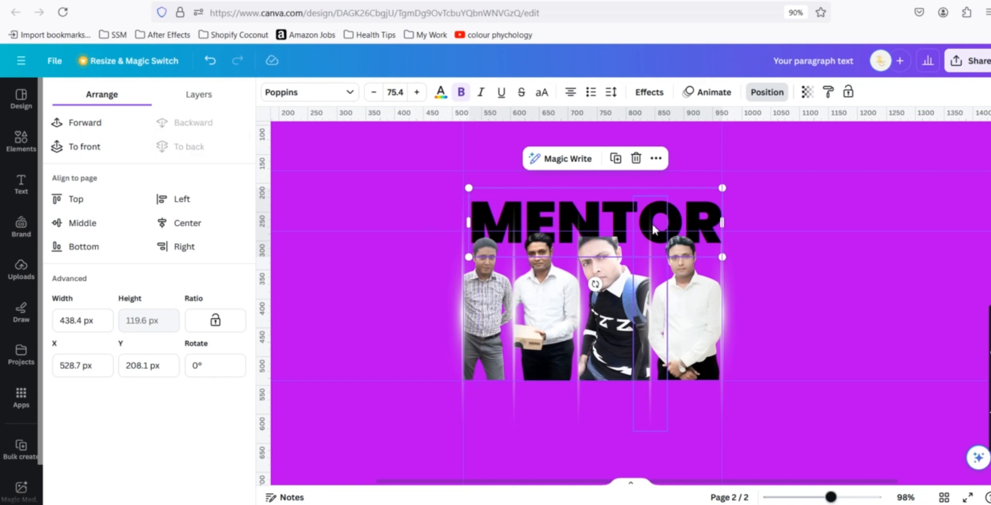
left_click(810, 203)
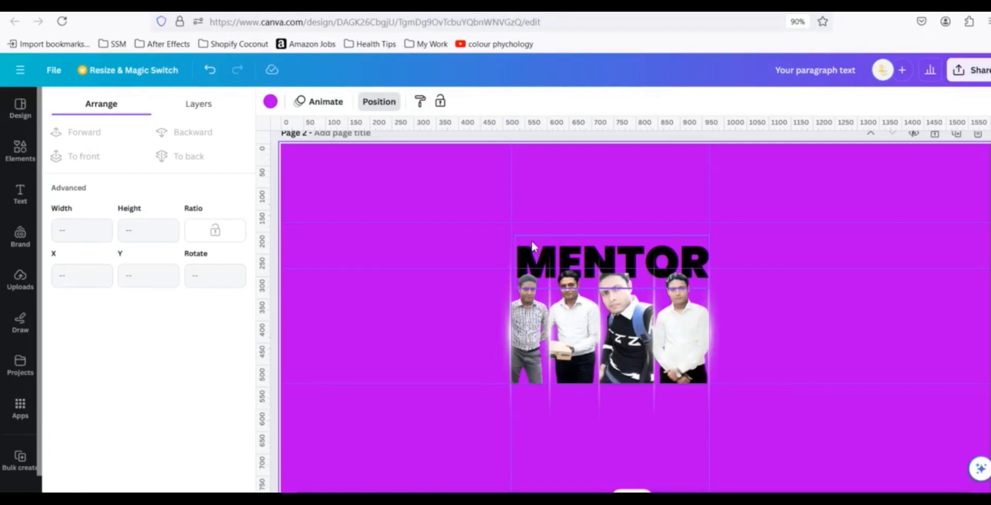
Step: Change the MENTOR heading's text colour to white
left_click(529, 244)
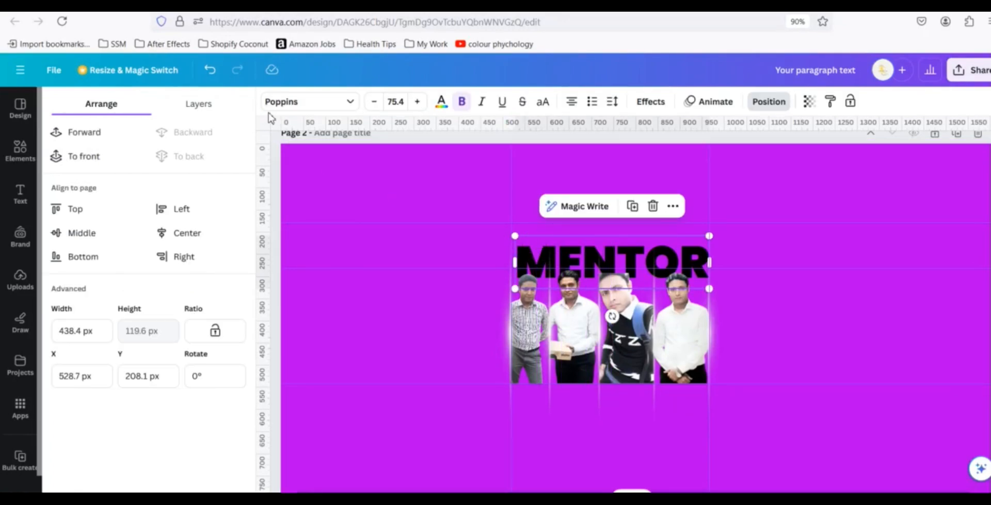
left_click(441, 102)
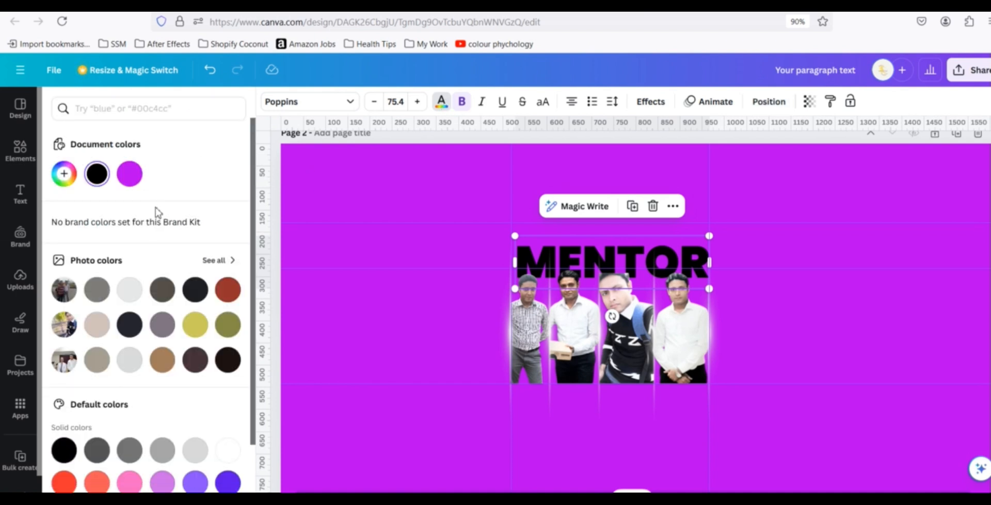
left_click(230, 448)
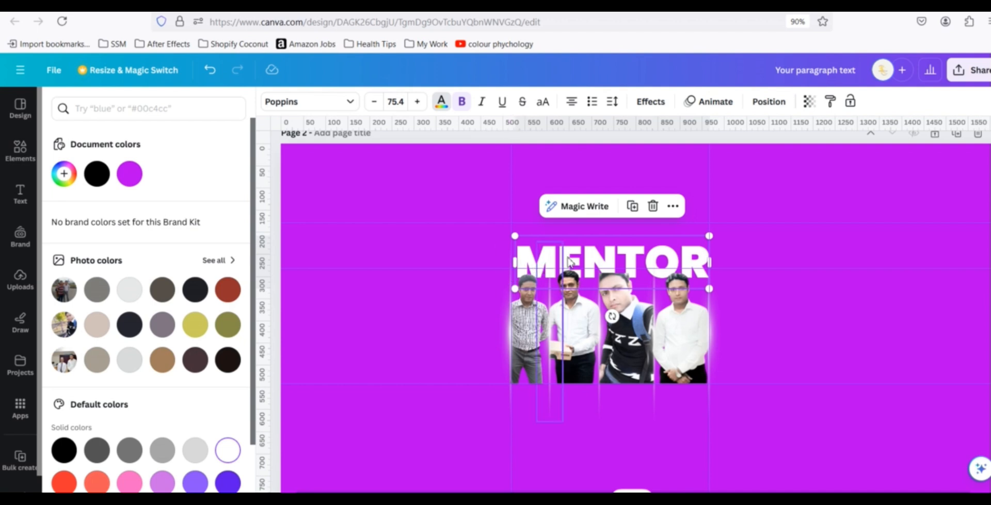
left_click(424, 196)
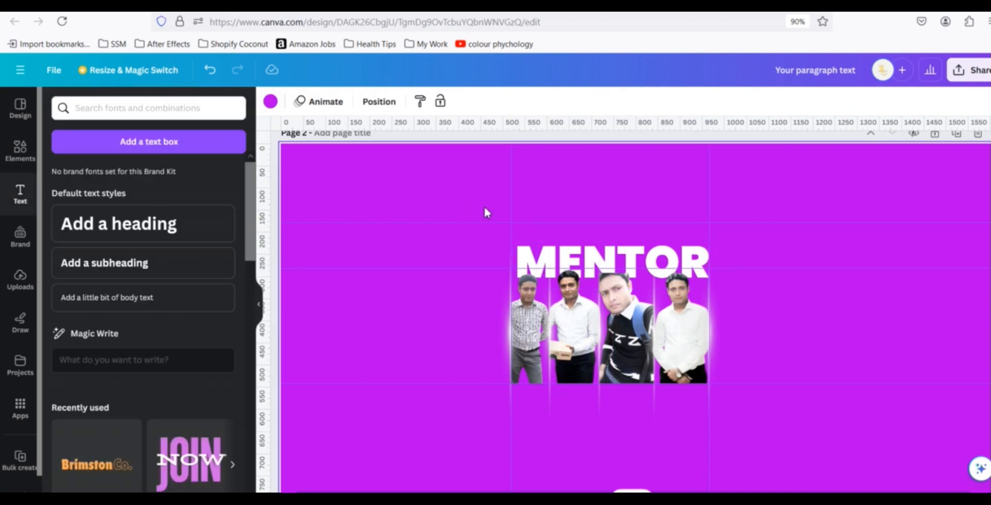
Step: Enlarge the MENTOR heading to font size 77.5 so it spans the full width between the outer vertical guides
left_click(535, 244)
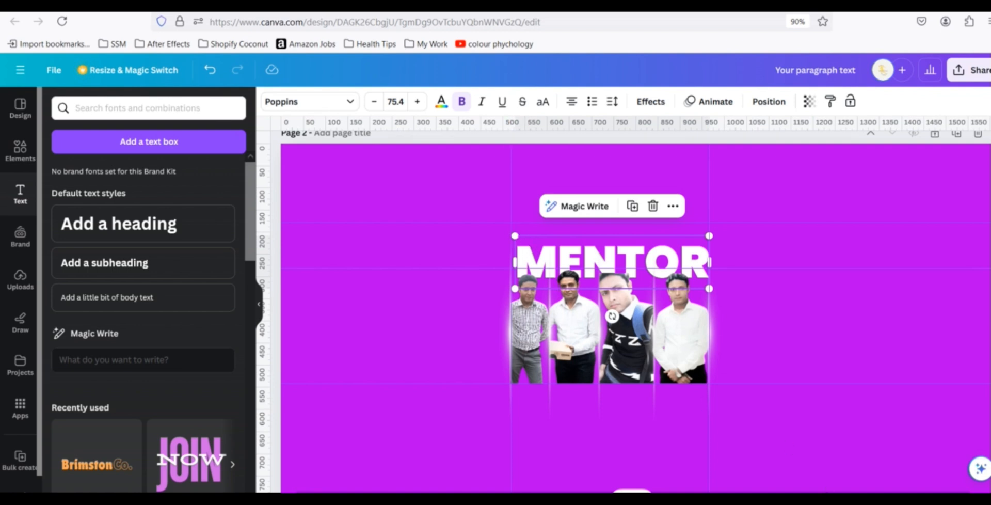
scroll(529, 245, "up", 4)
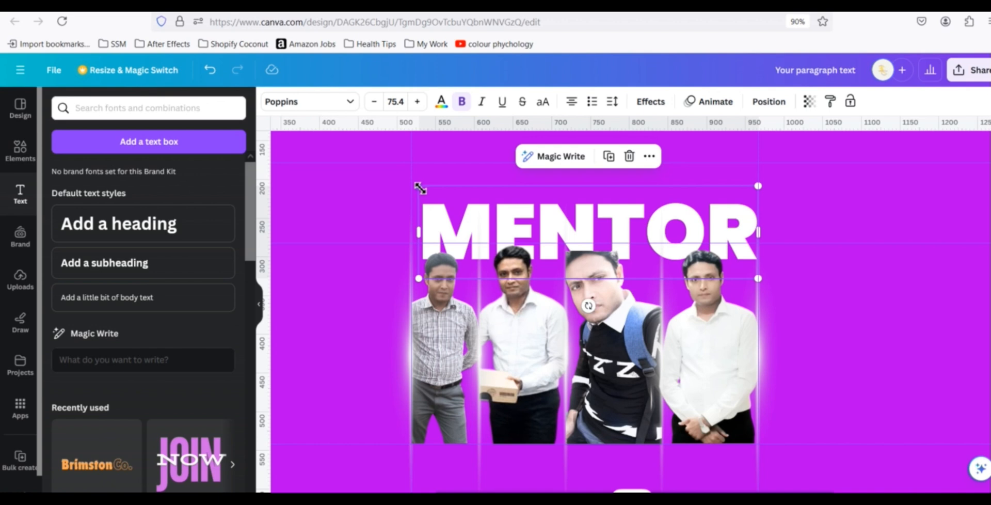
left_click_drag(420, 188, 410, 183)
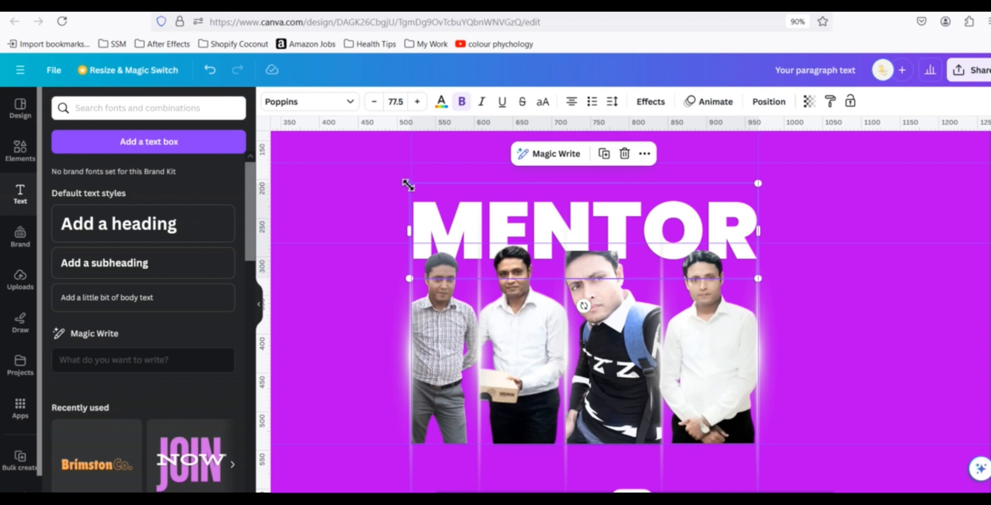
left_click_drag(408, 184, 408, 183)
left_click(834, 224)
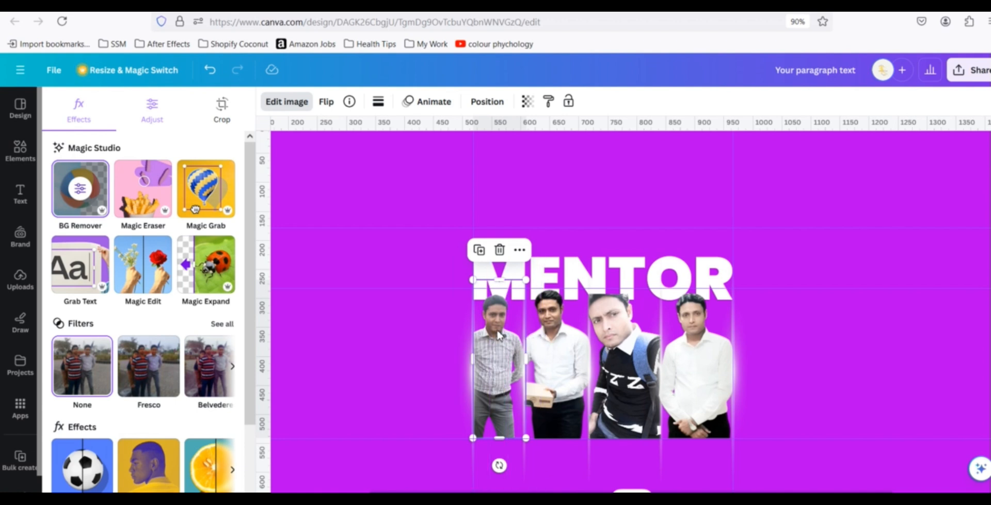
Step: Flip the checked-shirt man's cutout horizontally and nudge it slightly left within its column
left_click(326, 102)
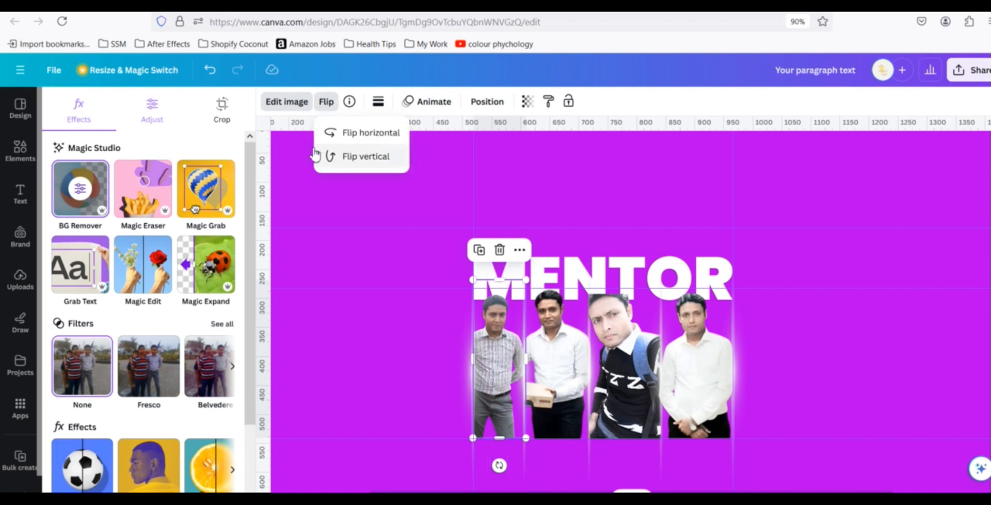
left_click(346, 134)
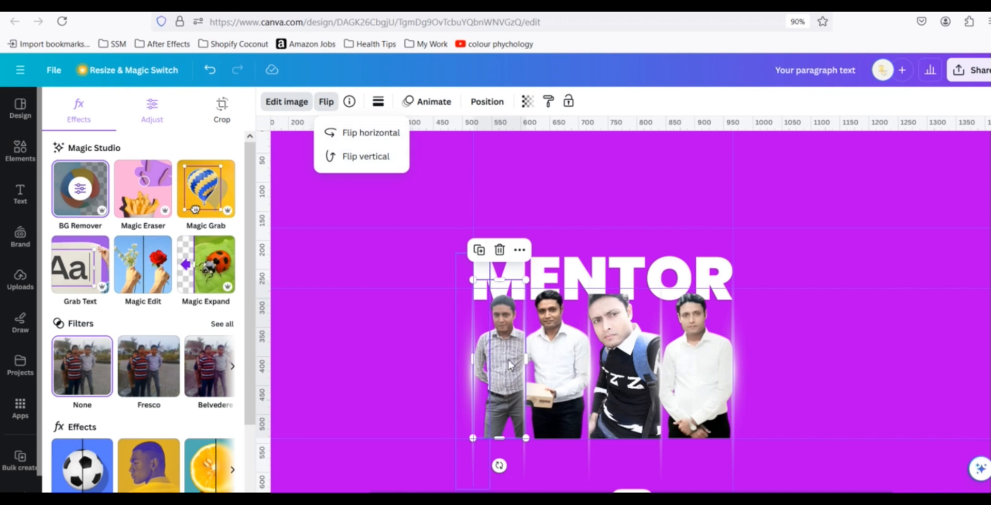
left_click_drag(500, 368, 495, 368)
left_click(400, 337)
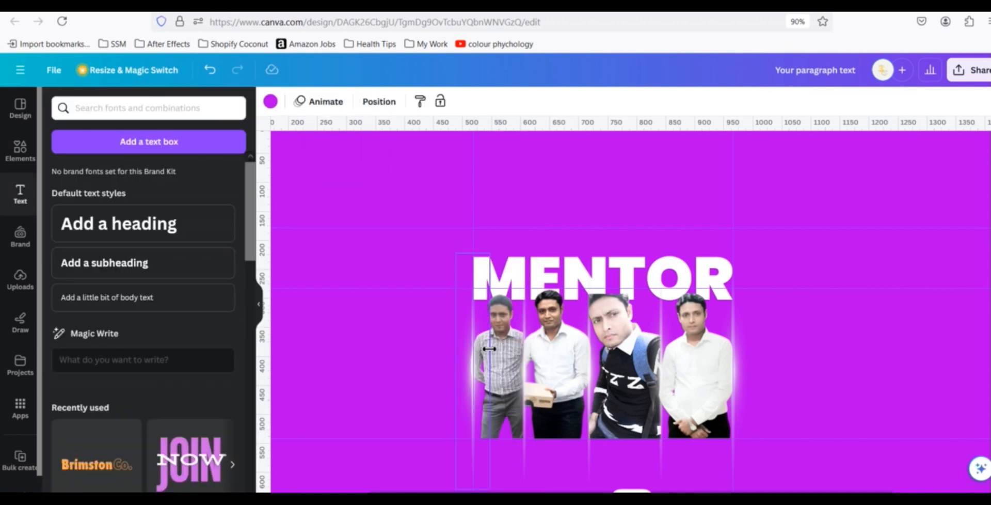
Step: Crop the checked-shirt man's cutout down to the upper guide and cut off his lower legs
left_click(501, 352)
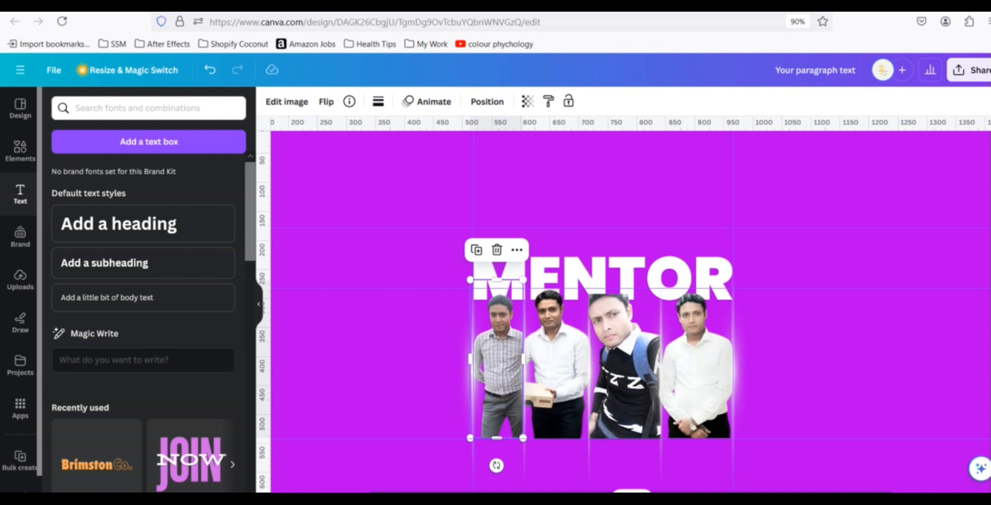
key("ctrl+plus")
key("ctrl+plus")
scroll(816, 425, "down", 1)
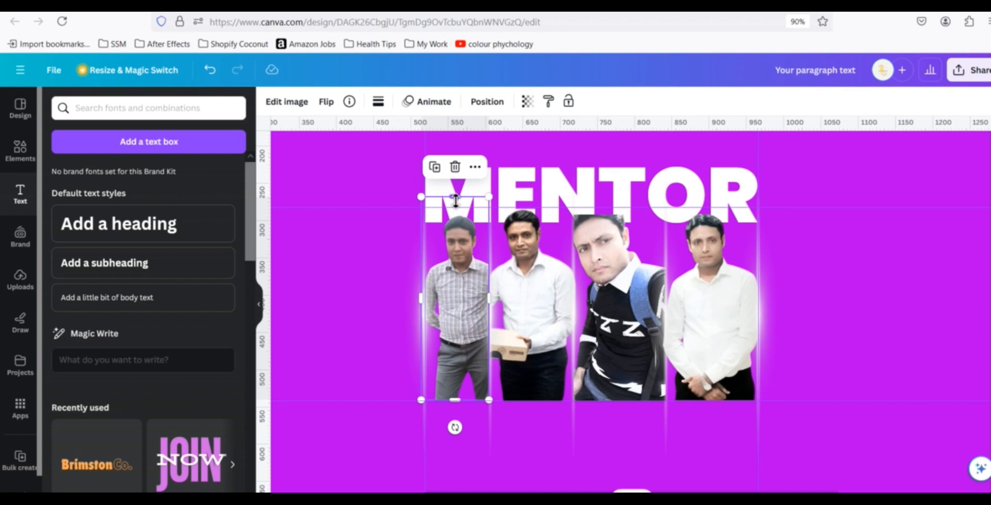
left_click_drag(455, 200, 455, 207)
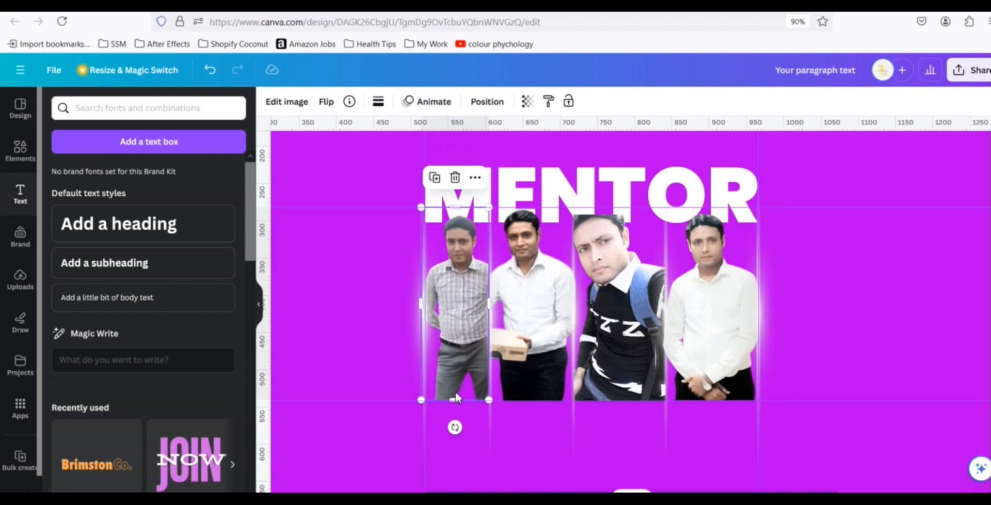
mouse_move(457, 399)
left_mouse_down()
mouse_move(457, 389)
mouse_move(454, 403)
left_mouse_up()
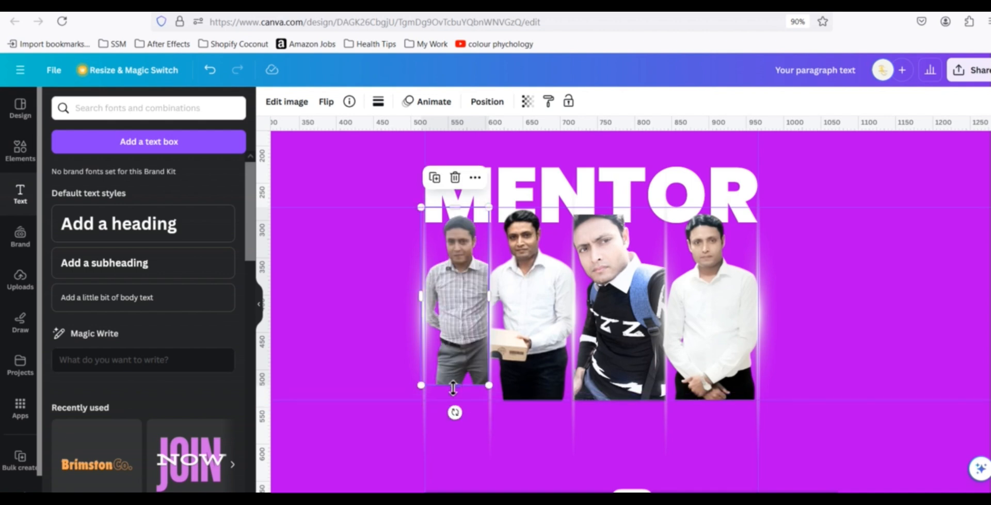
left_click_drag(454, 385, 454, 364)
Step: Move the checked-shirt man's cutout down to the lower guide and enlarge it until his head lines up with the others
left_click_drag(471, 324, 471, 352)
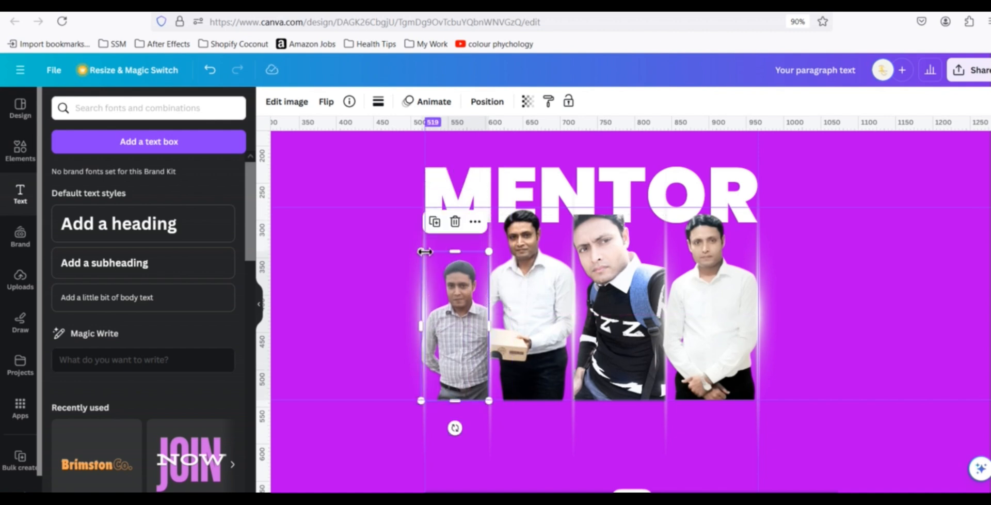
left_click_drag(422, 253, 413, 189)
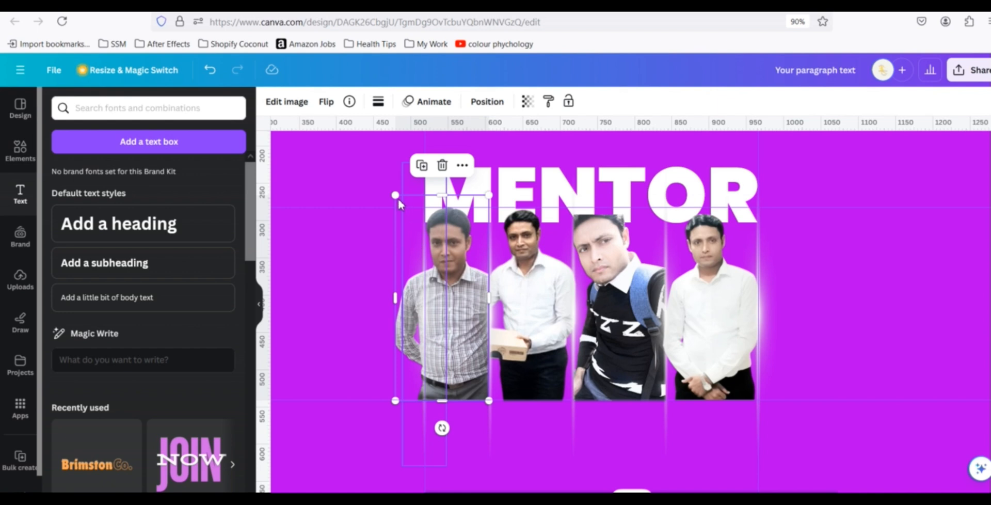
mouse_move(396, 196)
left_mouse_down()
mouse_move(406, 212)
mouse_move(395, 196)
left_mouse_up()
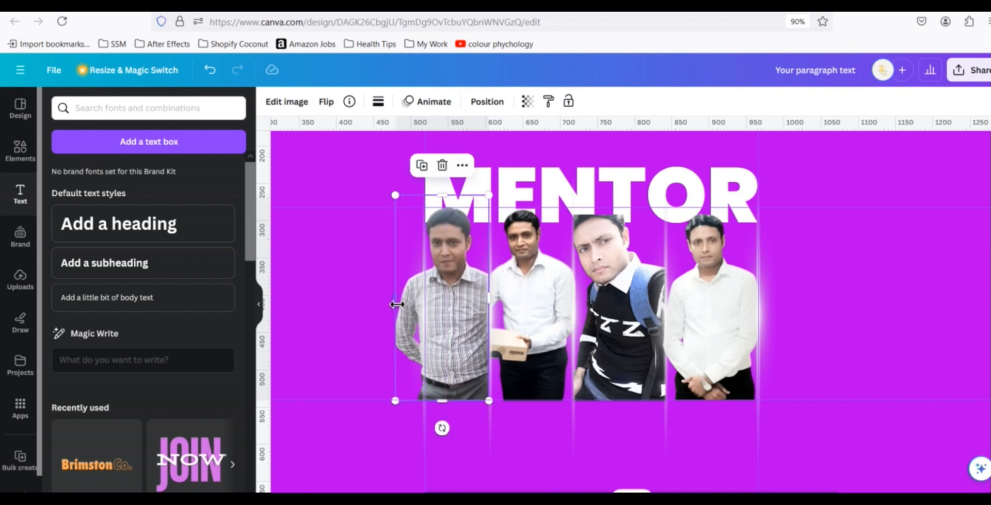
Step: Try cropping the left edge of the checked-shirt man's cutout to the outer guide, and undo the crop
left_click_drag(401, 303, 426, 304)
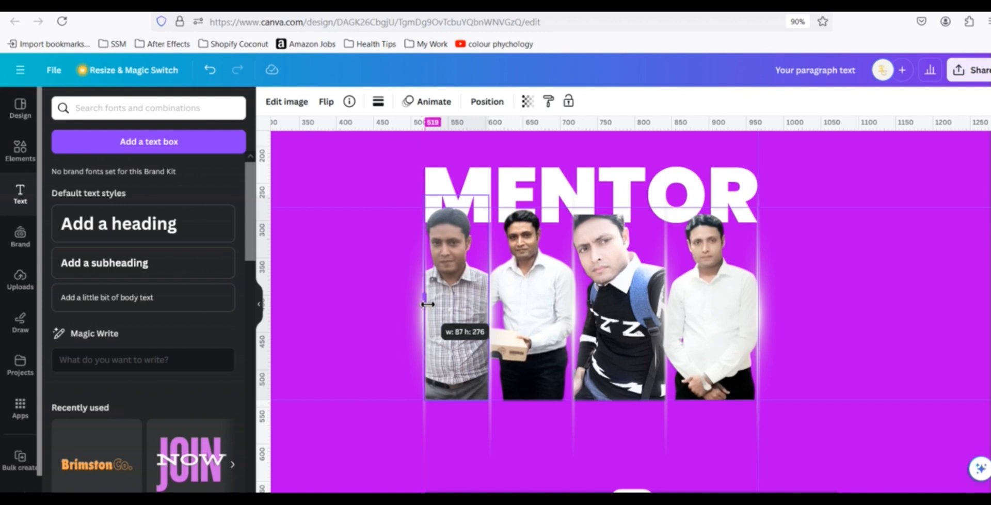
left_click_drag(427, 304, 428, 304)
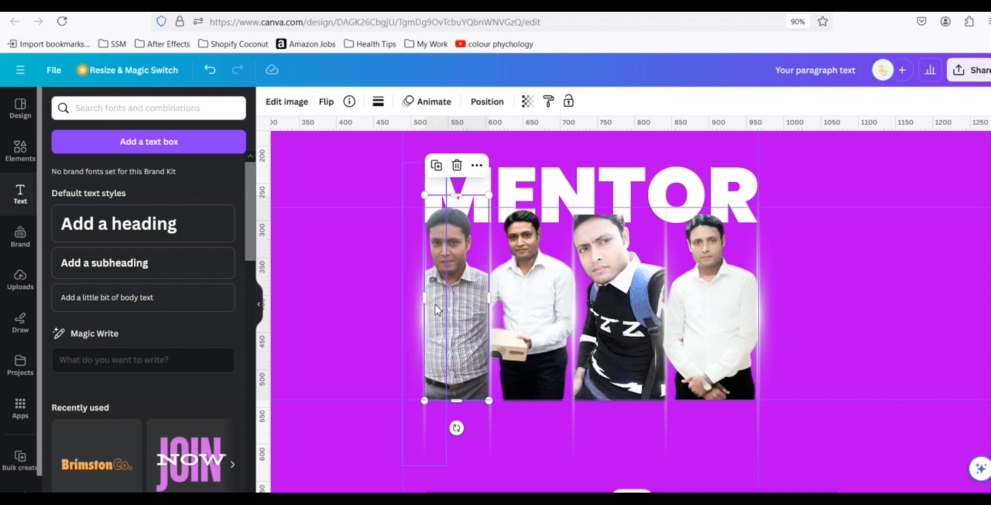
key("ctrl+z")
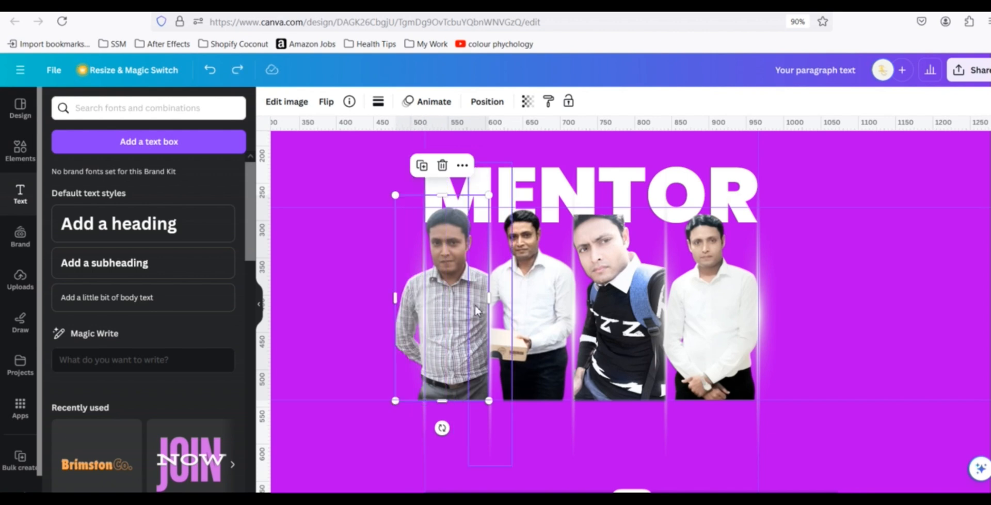
Step: Shrink the checked-shirt man's cutout, then extend its crop down to the lower guide and trim its left side at the outer guide
left_click_drag(395, 197, 424, 222)
left_click_drag(459, 307, 459, 278)
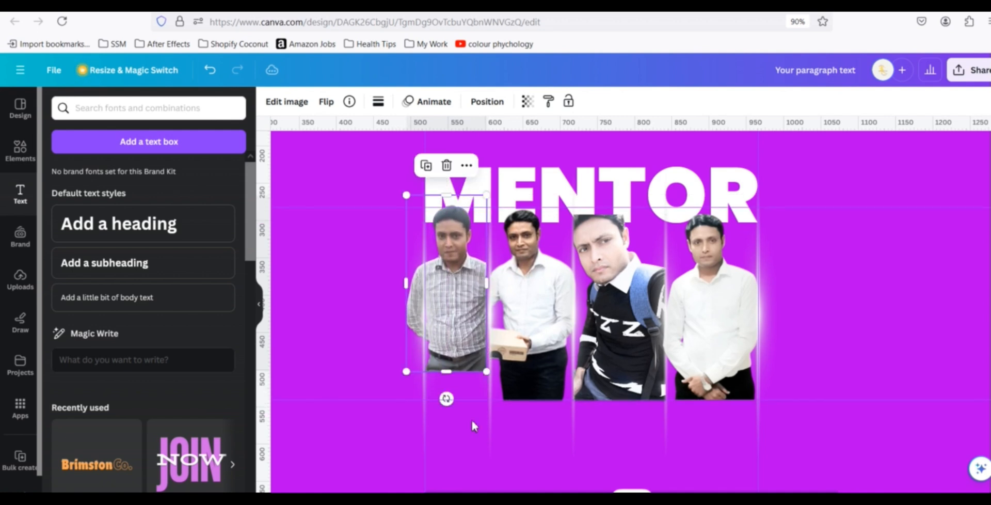
left_click_drag(448, 372, 452, 401)
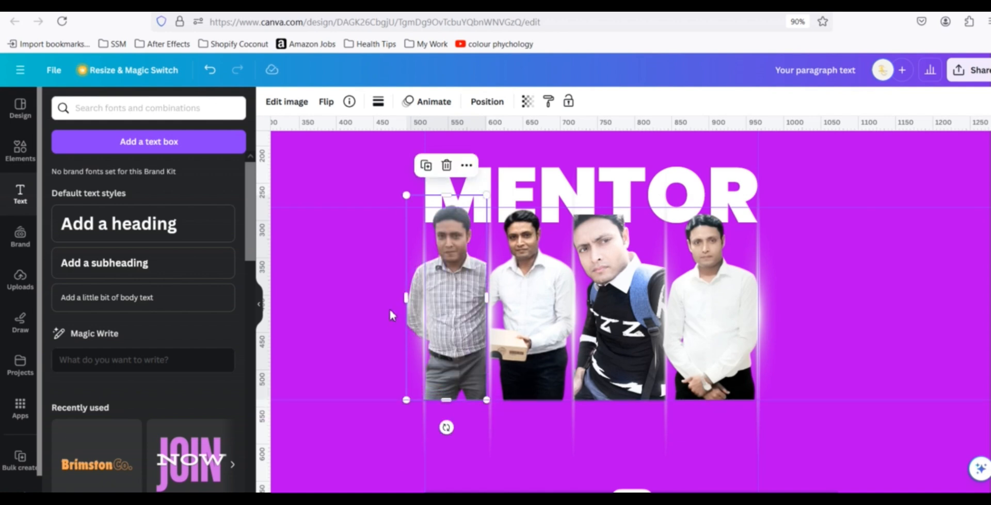
left_click_drag(407, 297, 424, 302)
left_click(348, 281)
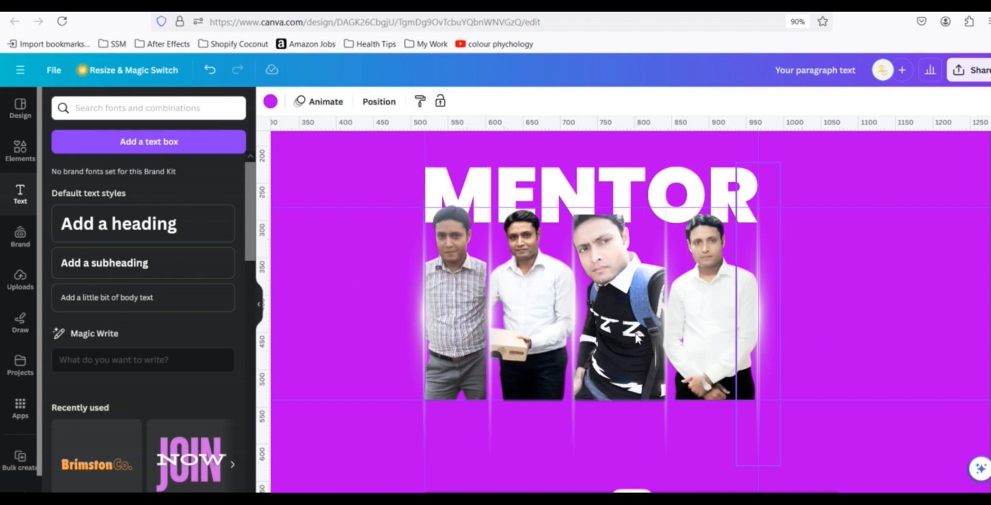
left_click(456, 254)
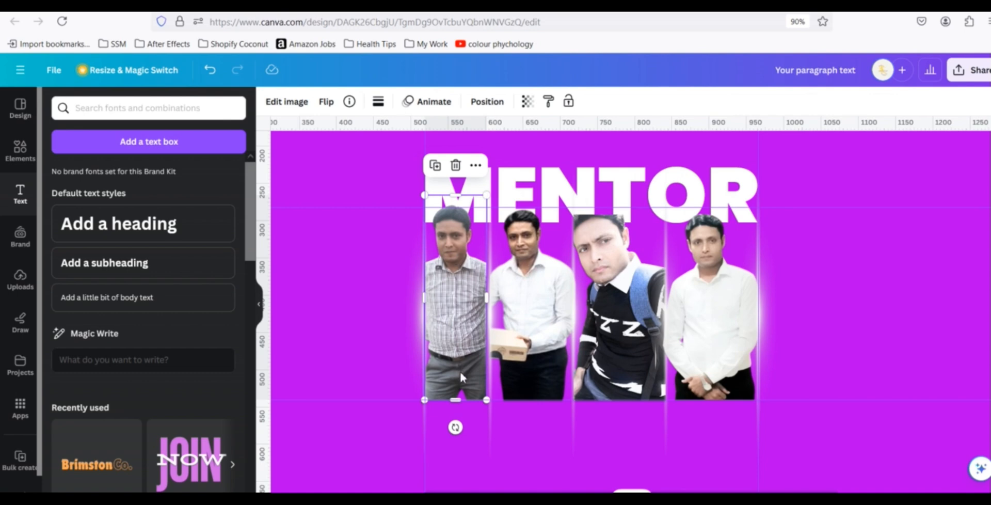
left_click_drag(457, 399, 458, 404)
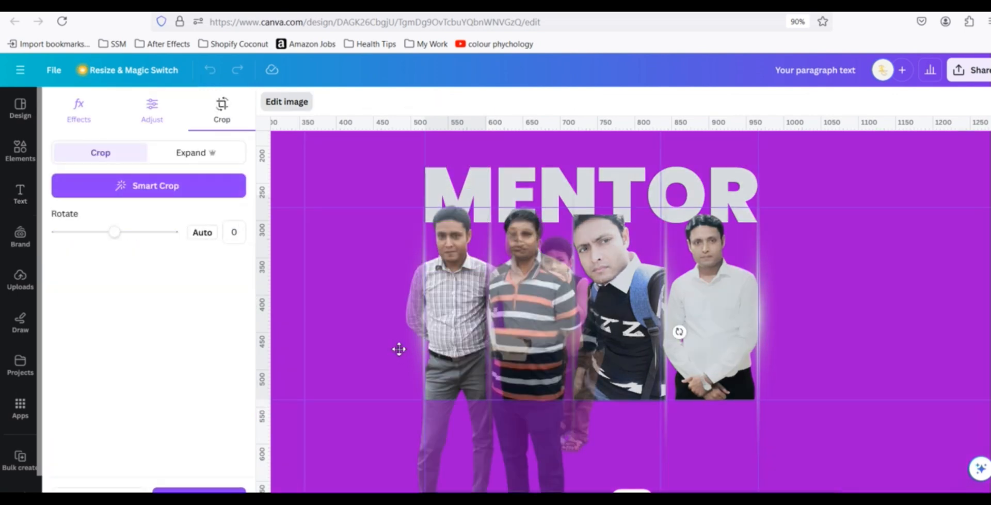
left_click(858, 315)
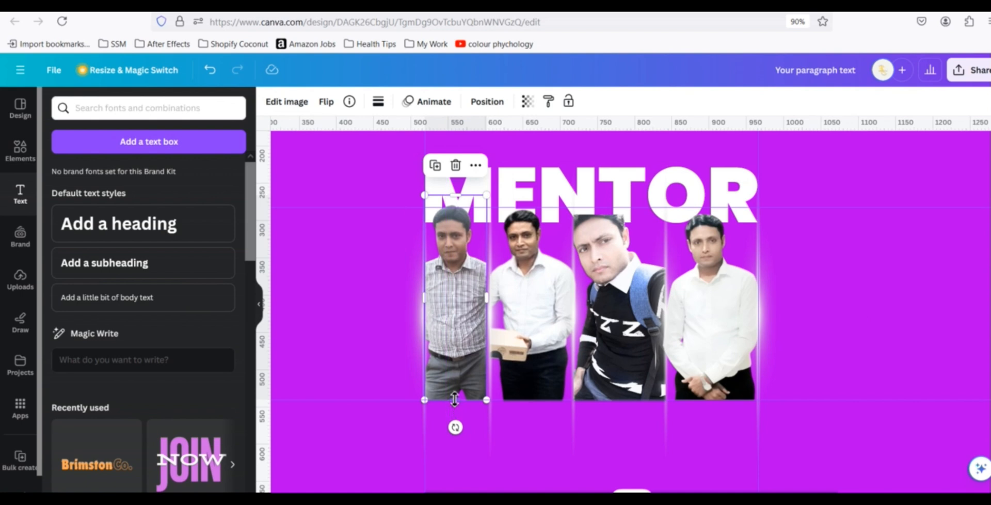
Step: Trim the bottom of the checked-shirt man's cutout slightly and move the cutout down to rest on the lower guide
left_click_drag(454, 399, 455, 395)
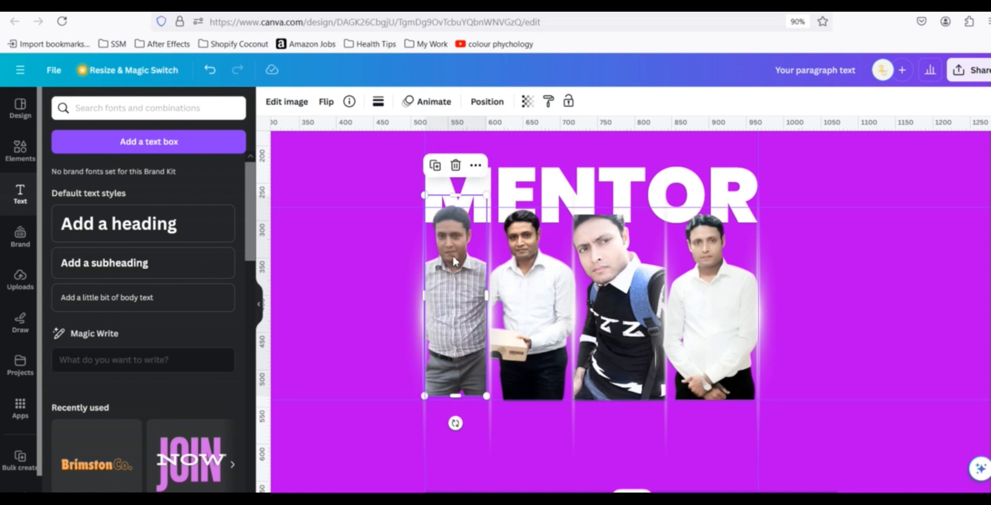
left_click_drag(455, 262, 455, 271)
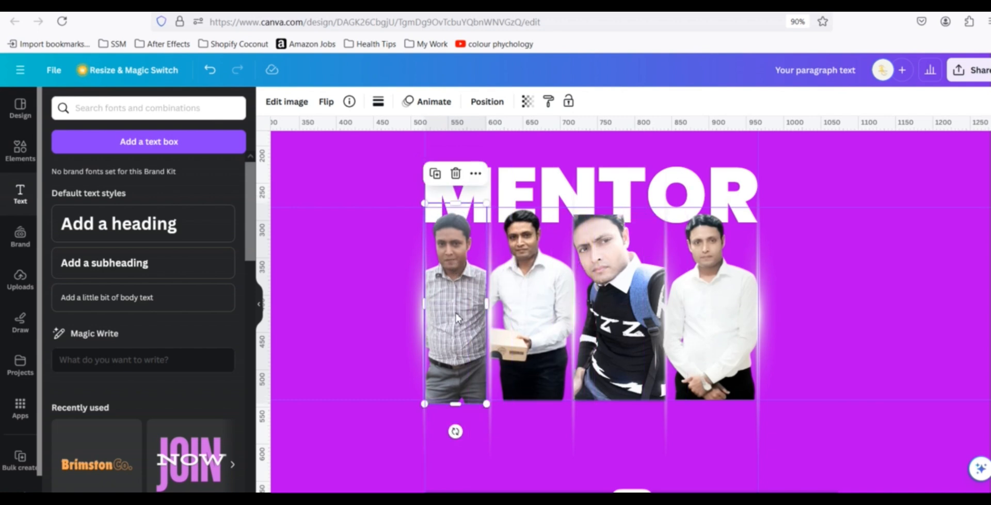
left_click_drag(453, 305, 453, 301)
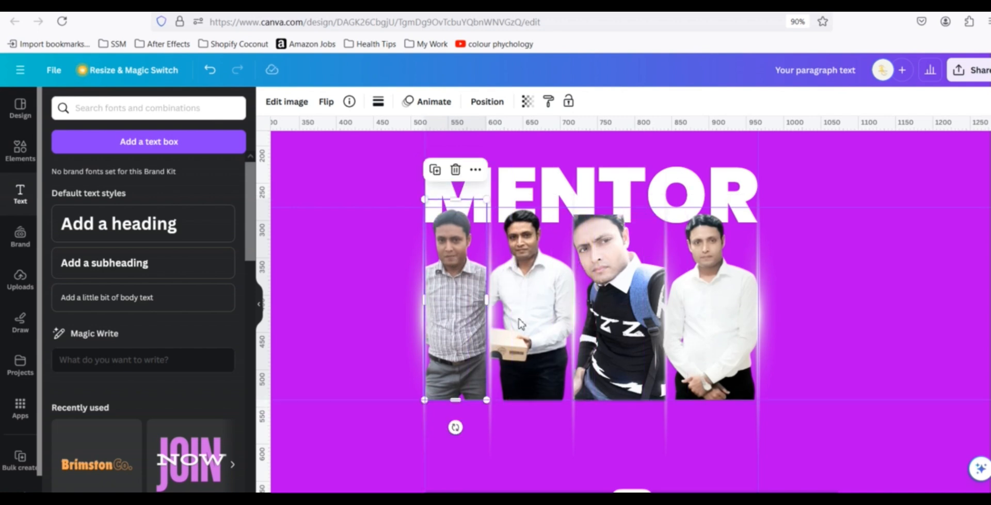
left_click(810, 251)
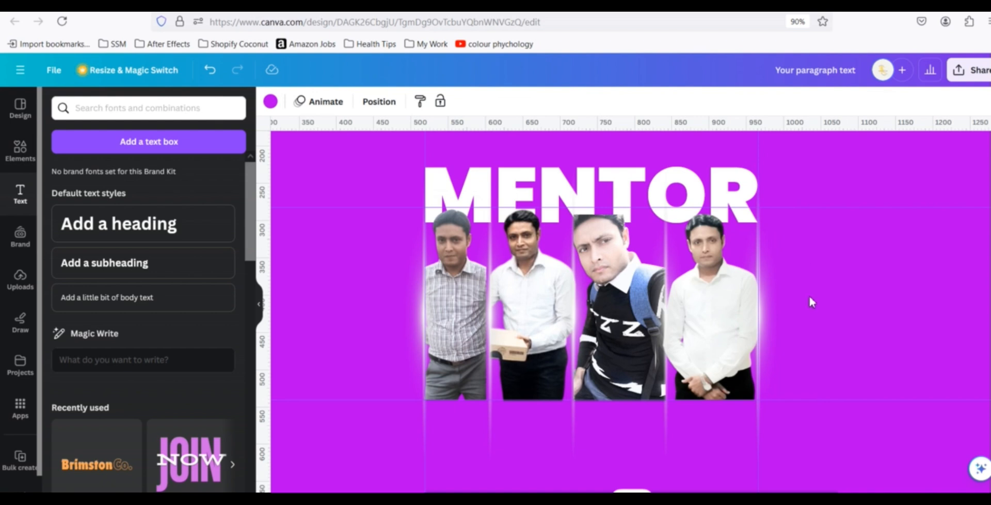
Step: Preview the whole cover in full screen and return to the editor
scroll(650, 304, "down", 3)
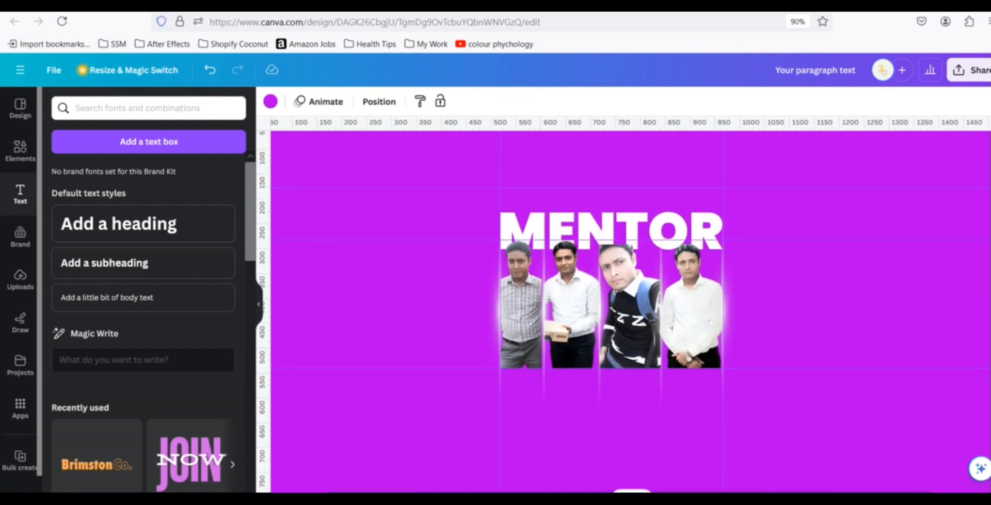
scroll(632, 279, "up", 1)
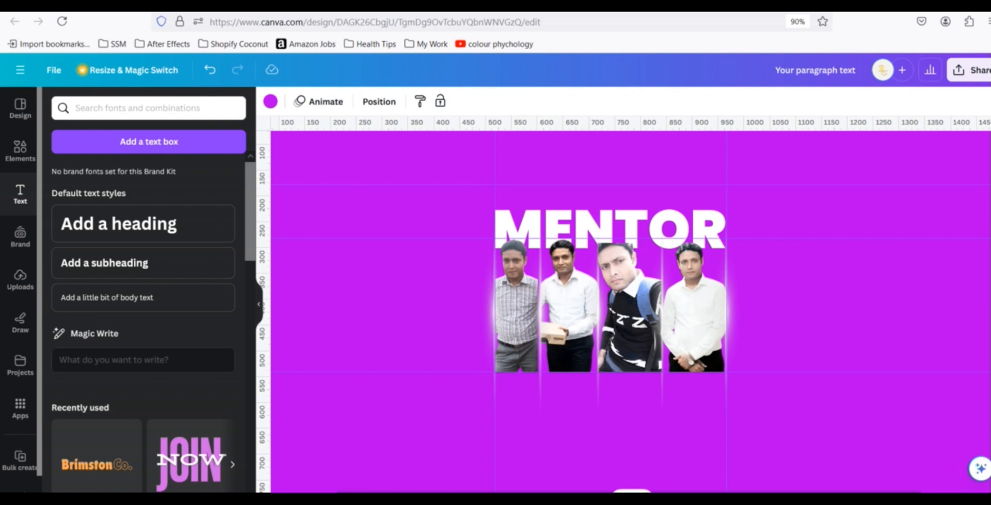
scroll(632, 279, "up", 1)
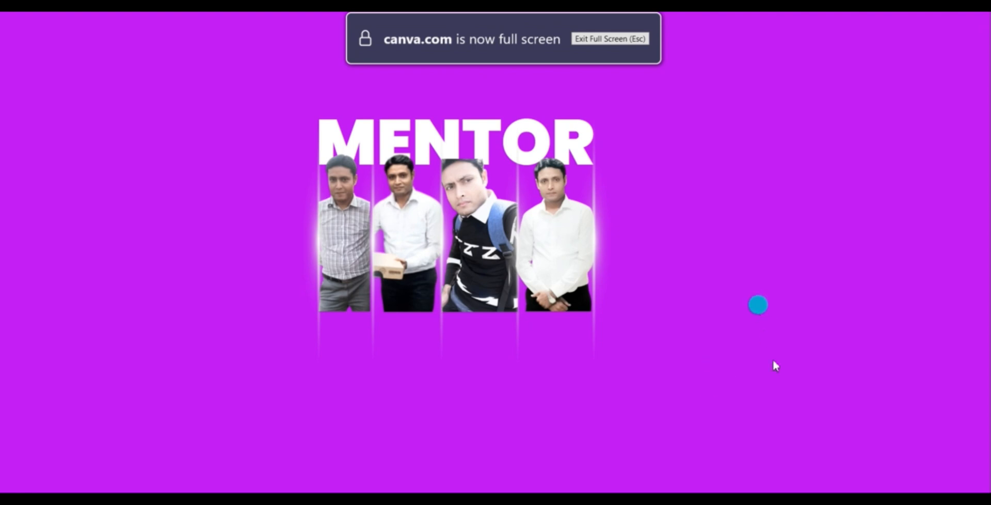
key("Escape")
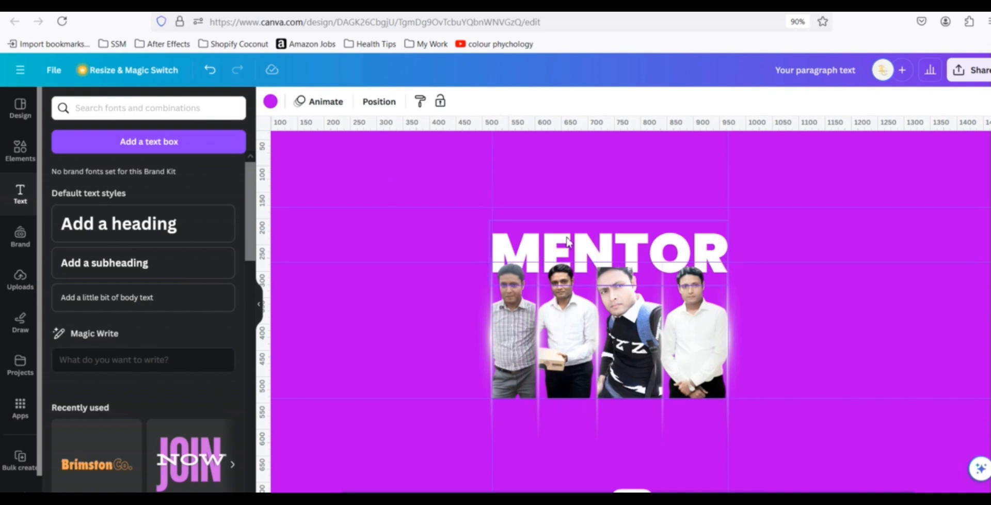
Step: Duplicate the MENTOR heading directly above itself and replace the copy's text with "Digital Marketer" in regular weight
left_click(568, 242)
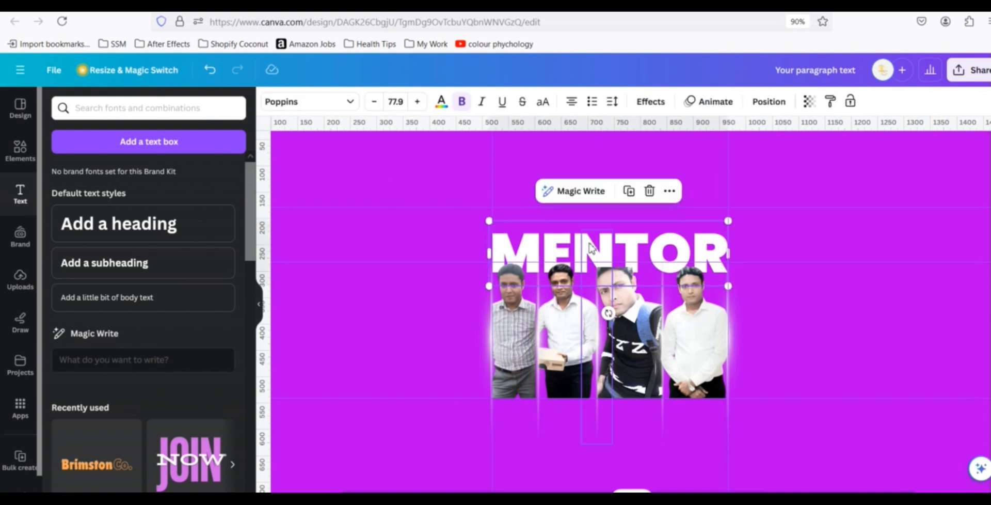
left_click_drag(582, 243, 583, 206)
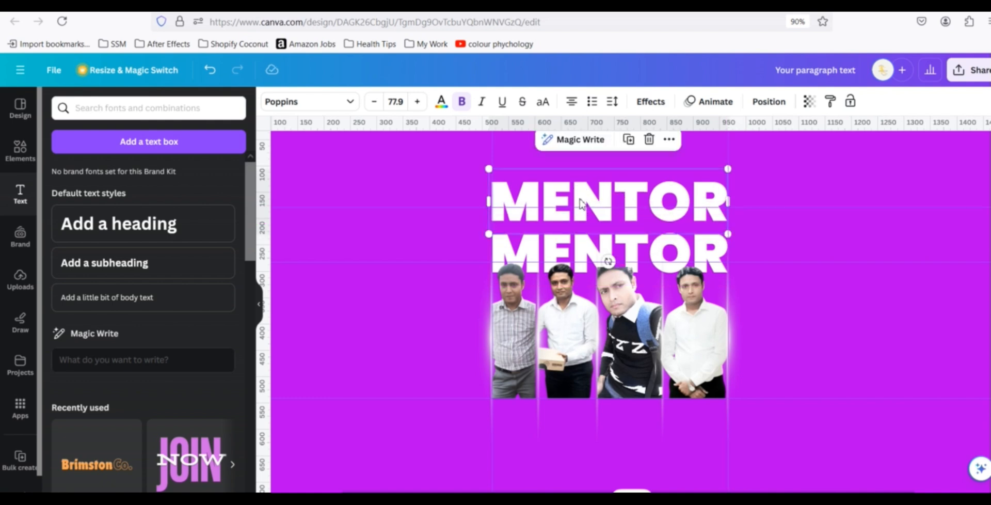
double_click(582, 199)
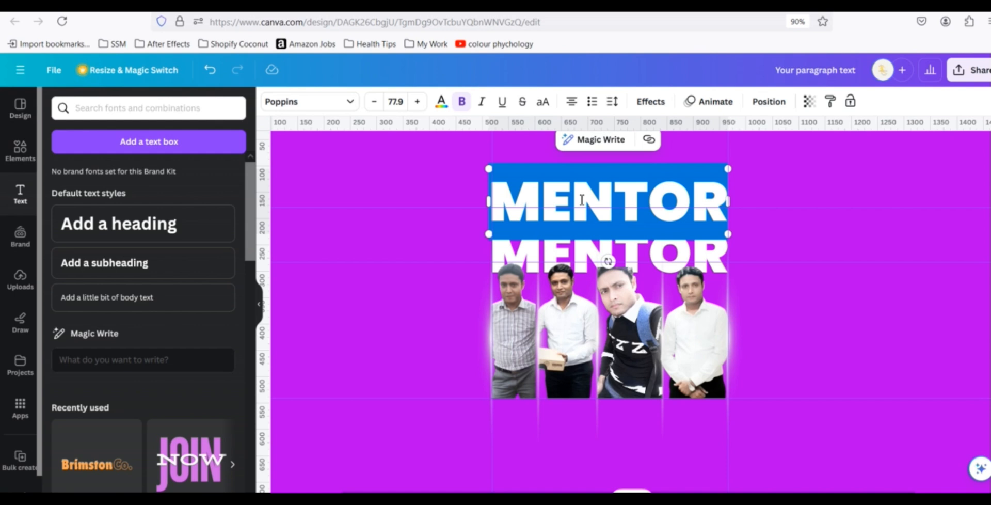
type("Digitl")
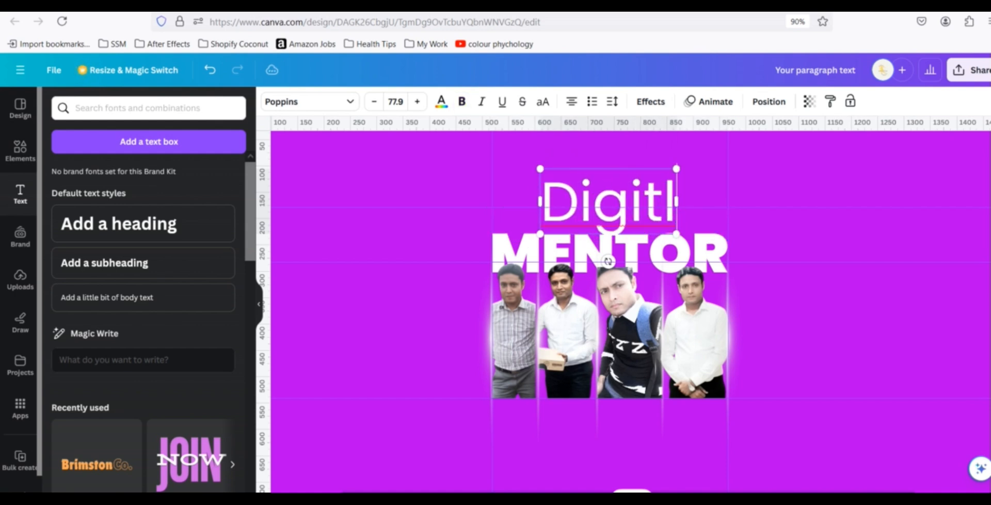
key("BackSpace")
type("al M")
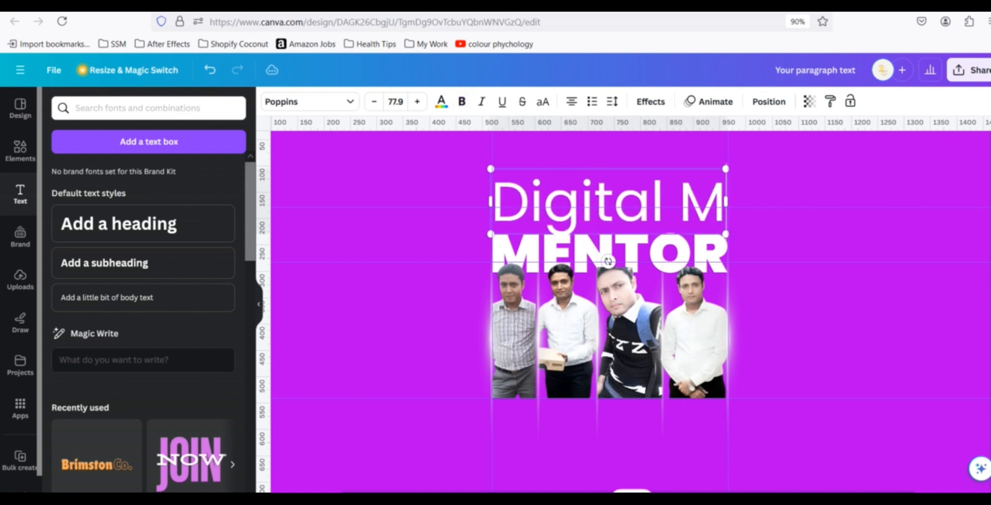
type("arketier")
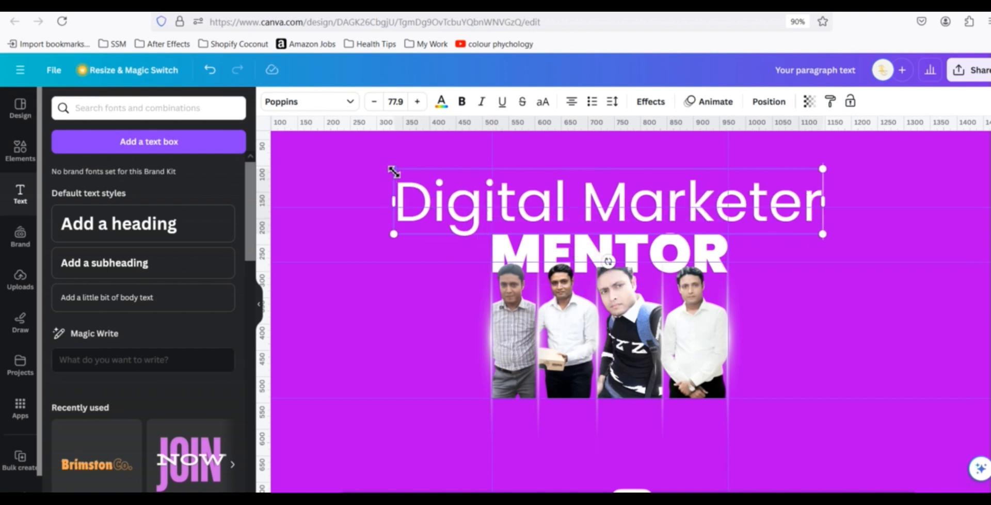
Step: Try scaling the "Digital Marketer" text down to the right outer guide, and undo the last resize
mouse_move(395, 171)
left_mouse_down()
mouse_move(488, 192)
mouse_move(400, 170)
left_mouse_up()
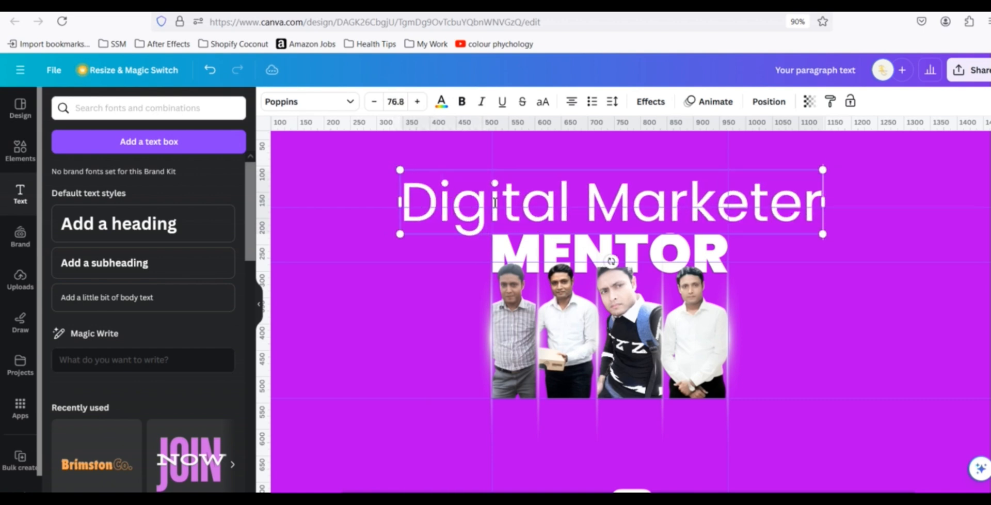
key("alt")
left_click_drag(826, 171, 736, 203)
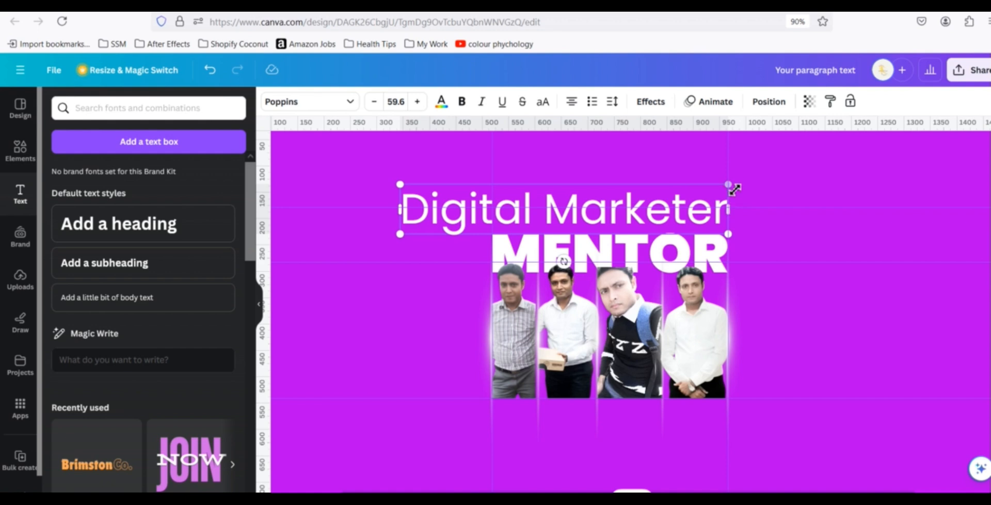
key("ctrl+z")
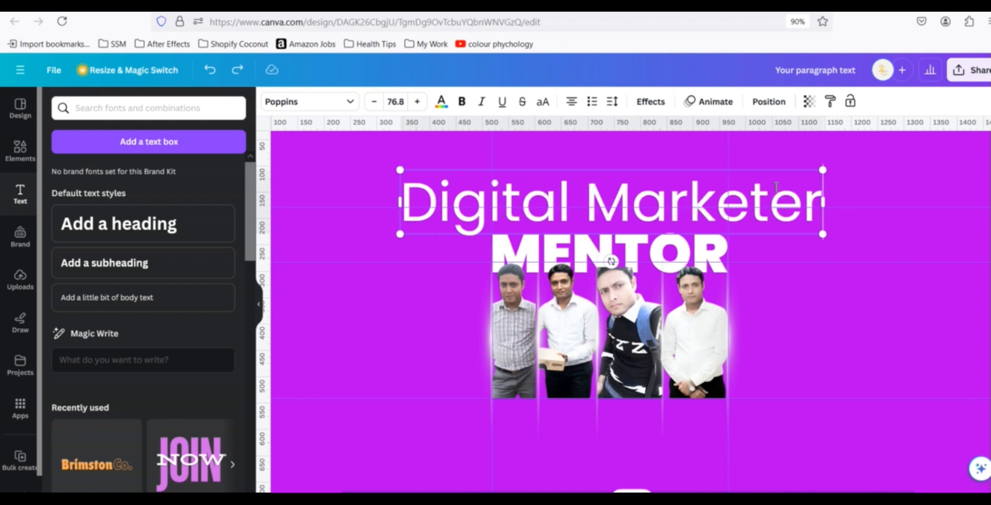
Step: Shrink the "Digital Marketer" text to size 43.3 and place it above MENTOR so it spans the two outer guides
mouse_move(825, 173)
left_mouse_down()
mouse_move(734, 212)
mouse_move(749, 210)
left_mouse_up()
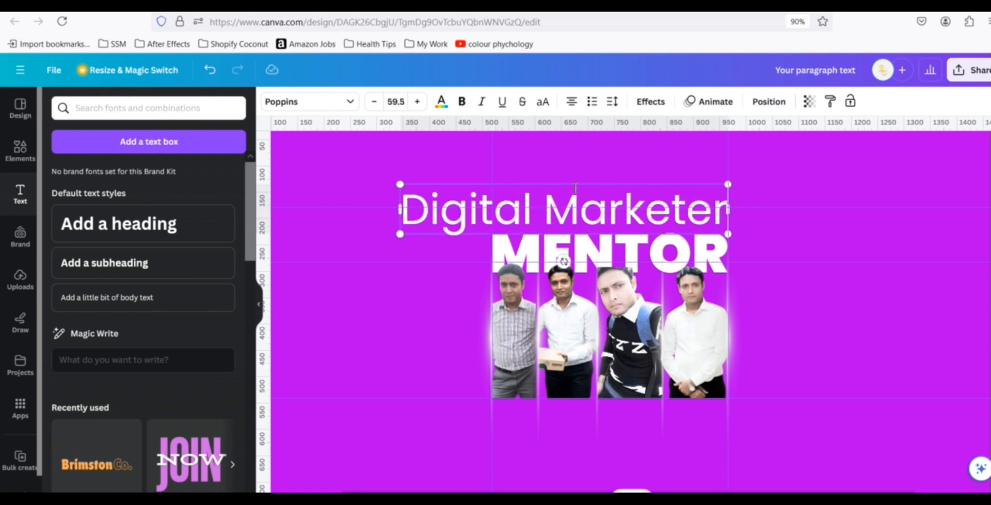
left_click_drag(401, 184, 440, 190)
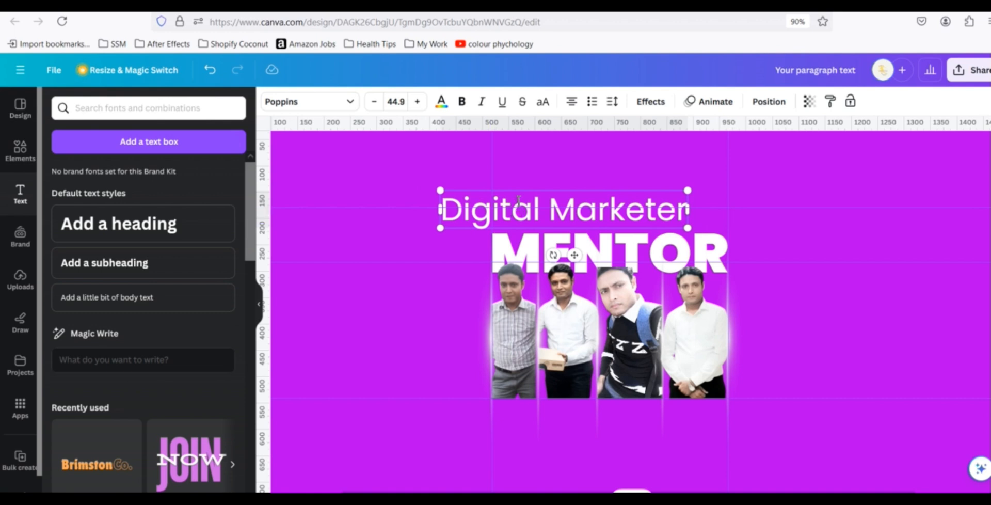
left_click(361, 191)
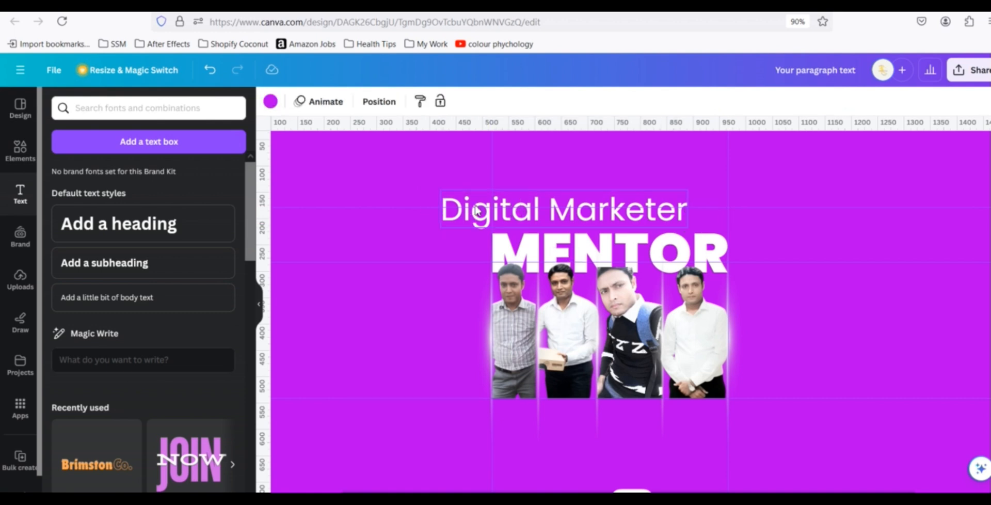
left_click_drag(479, 207, 529, 205)
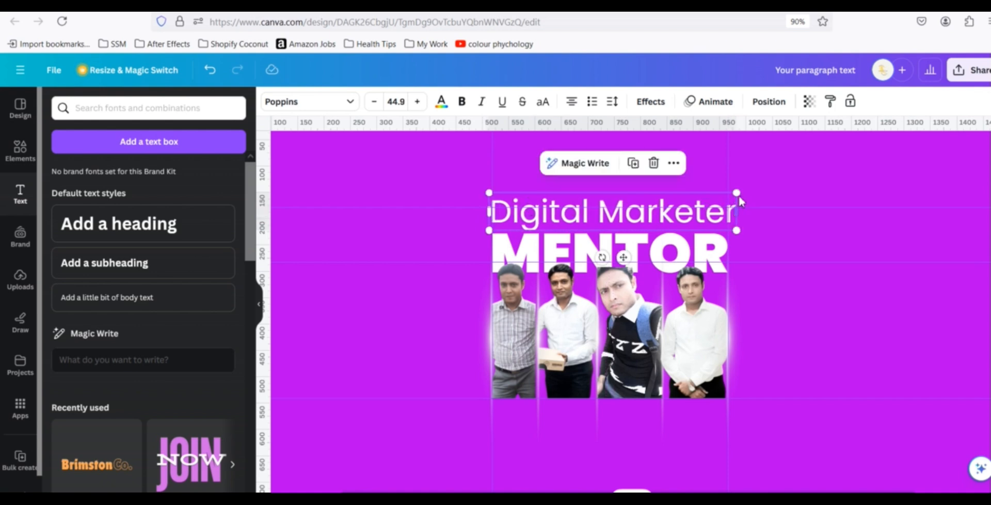
left_click_drag(737, 193, 731, 198)
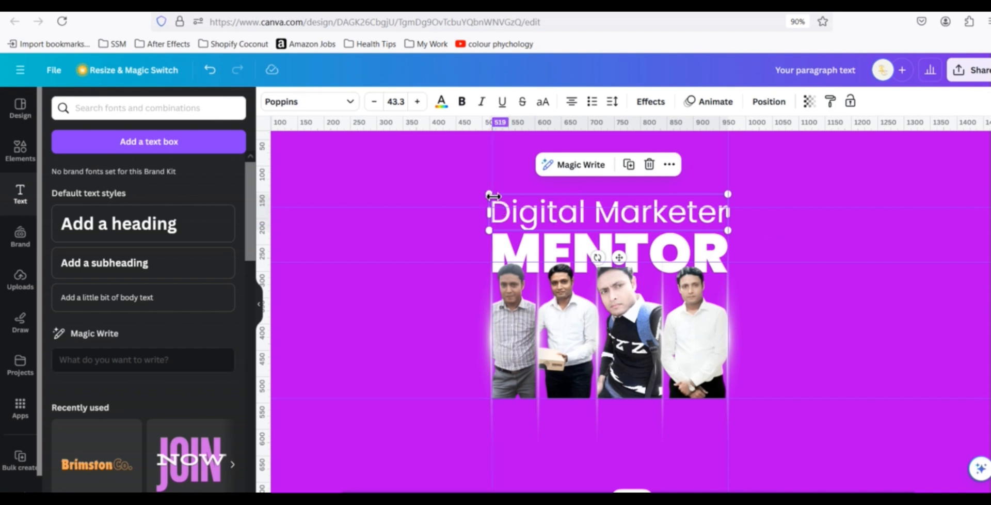
Step: Reduce the "Digital Marketer" text further to size 34.4 and centre it above MENTOR
left_click_drag(488, 195, 523, 199)
double_click(623, 218)
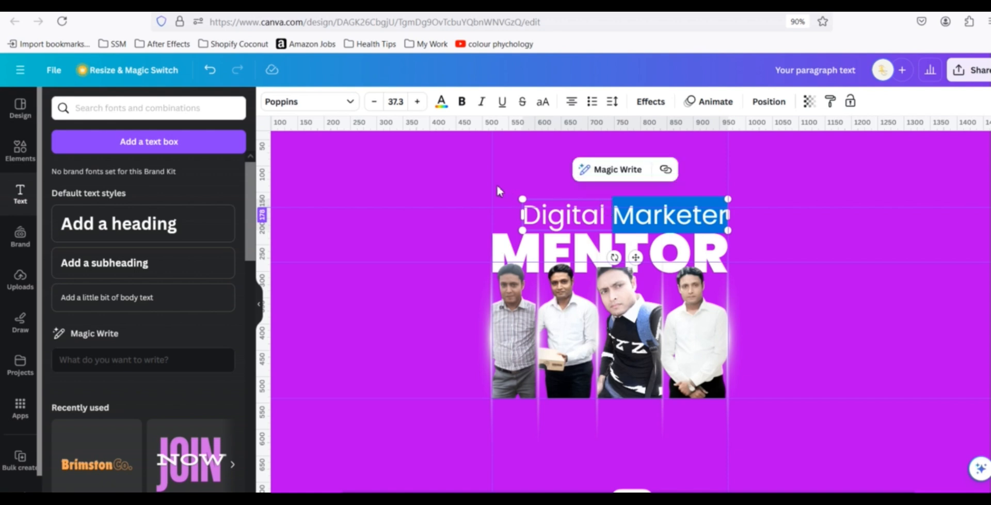
left_click(472, 178)
left_click(551, 217)
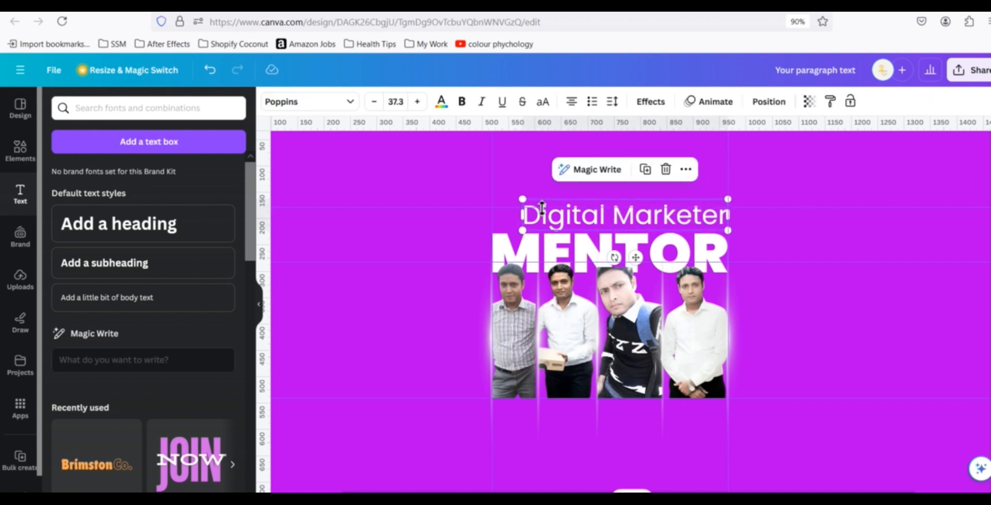
left_click_drag(524, 200, 538, 201)
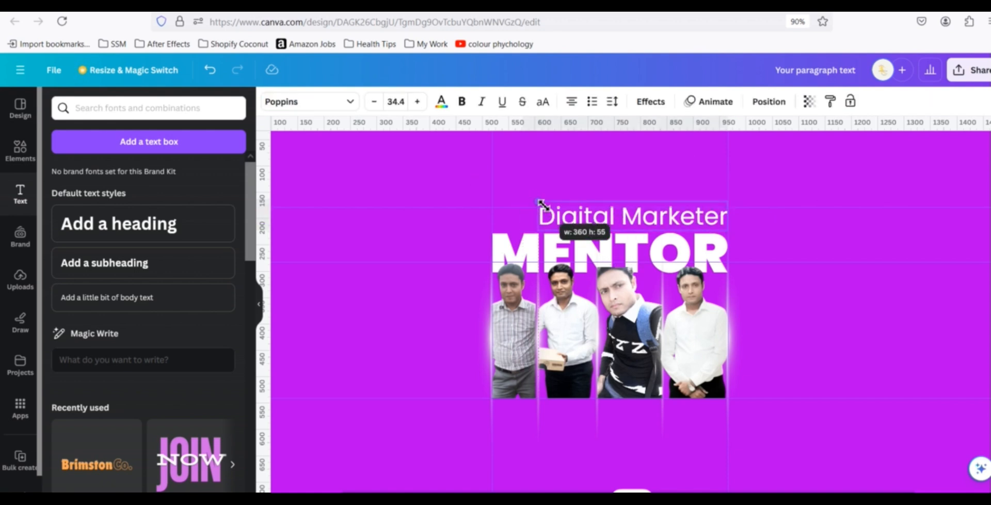
left_click(606, 217)
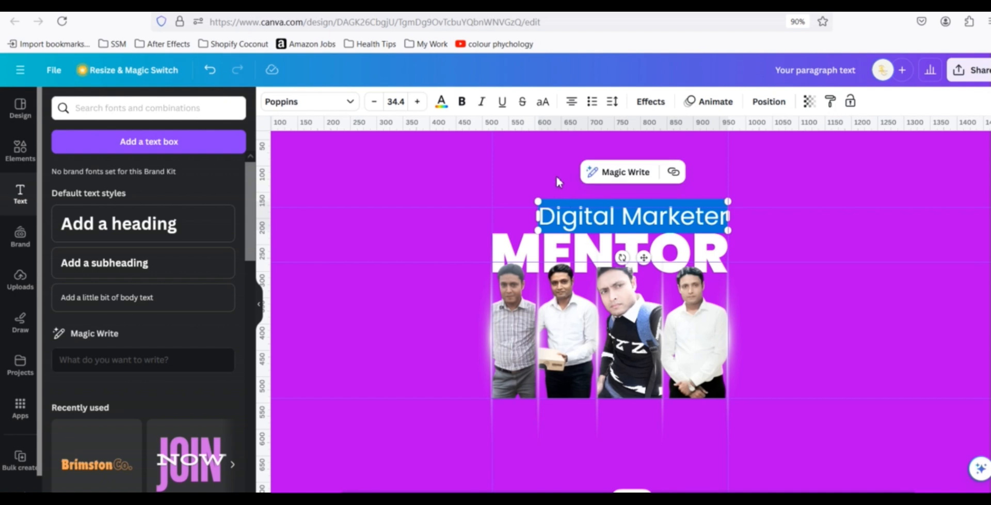
key("Escape")
left_click_drag(615, 219, 588, 221)
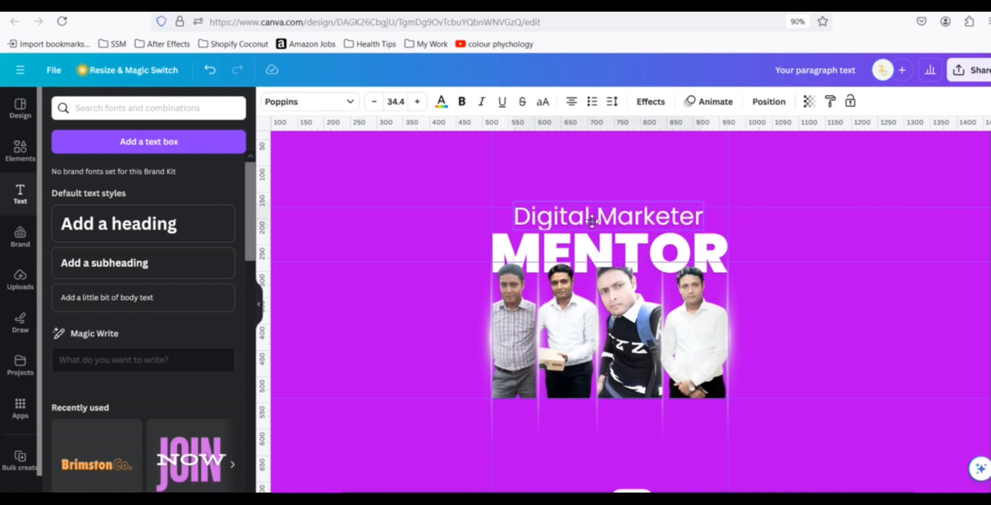
Step: Widen the letter spacing of "Digital Marketer" until the line is as wide as the MENTOR heading
left_click(613, 105)
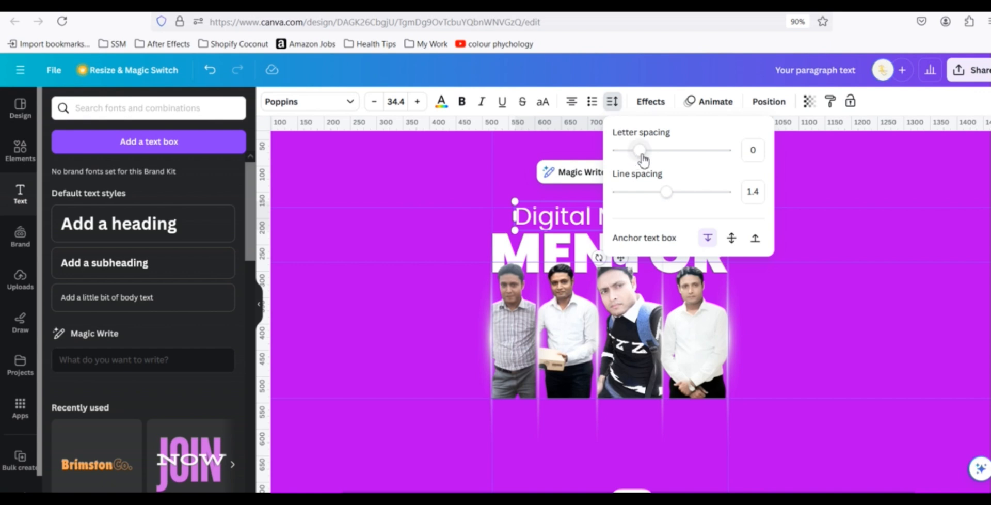
left_click_drag(642, 153, 656, 158)
left_click(422, 171)
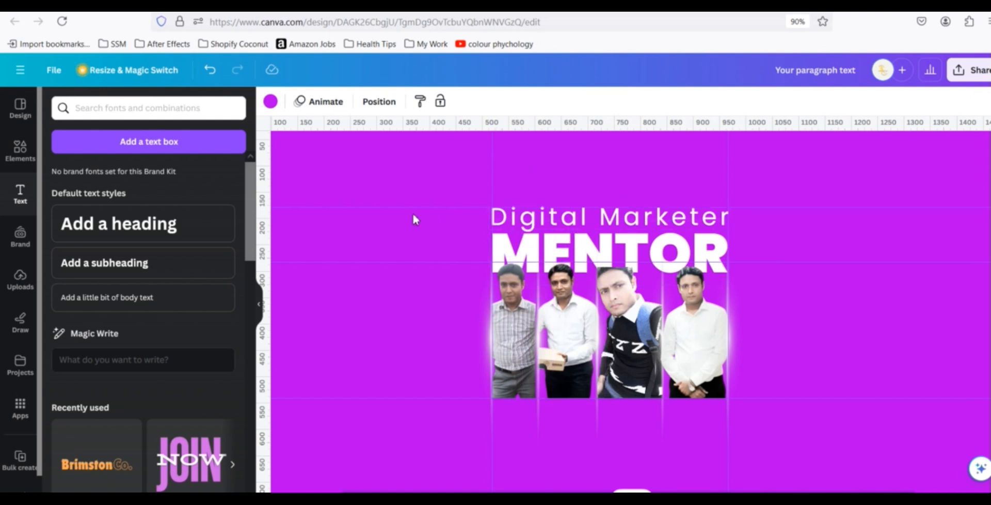
Step: Reduce the "Digital Marketer" text to size 32.4, keeping its right end at the right outer guide
left_click(544, 226)
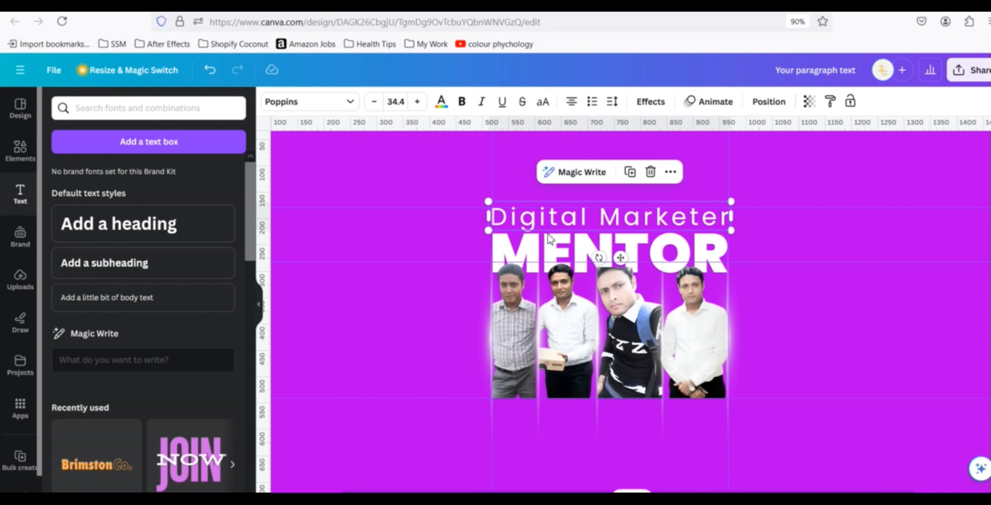
left_click_drag(489, 202, 504, 204)
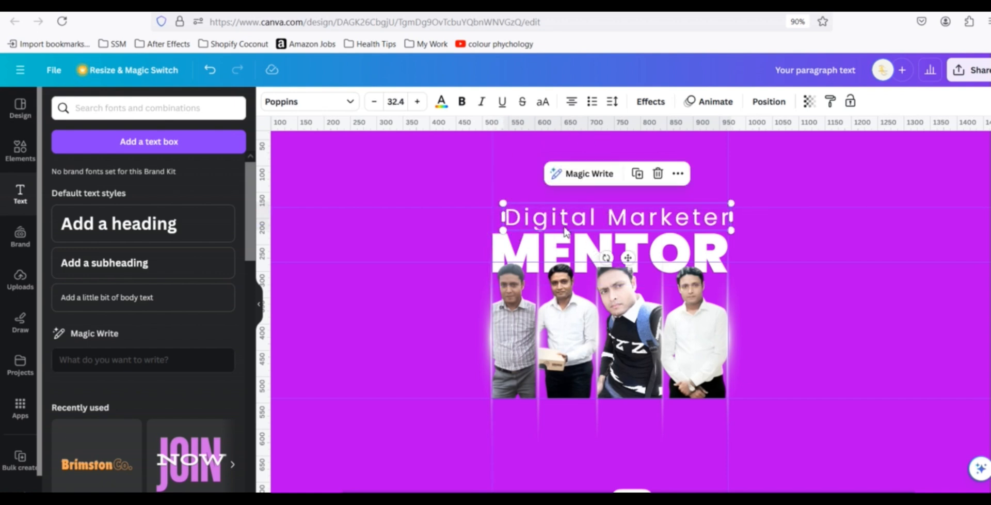
double_click(579, 221)
left_click(526, 172)
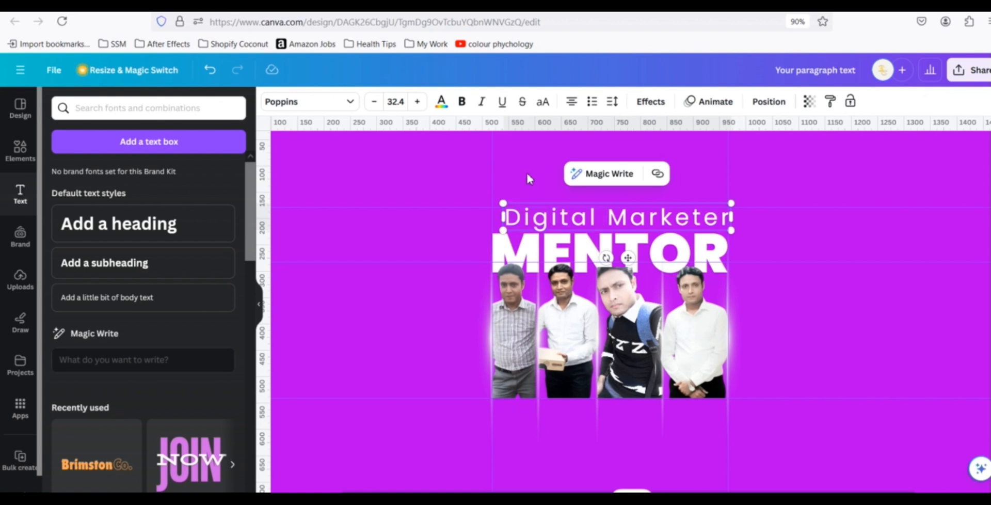
Step: Increase the letter spacing of the "Digital Marketer" text to 264
left_click(562, 217)
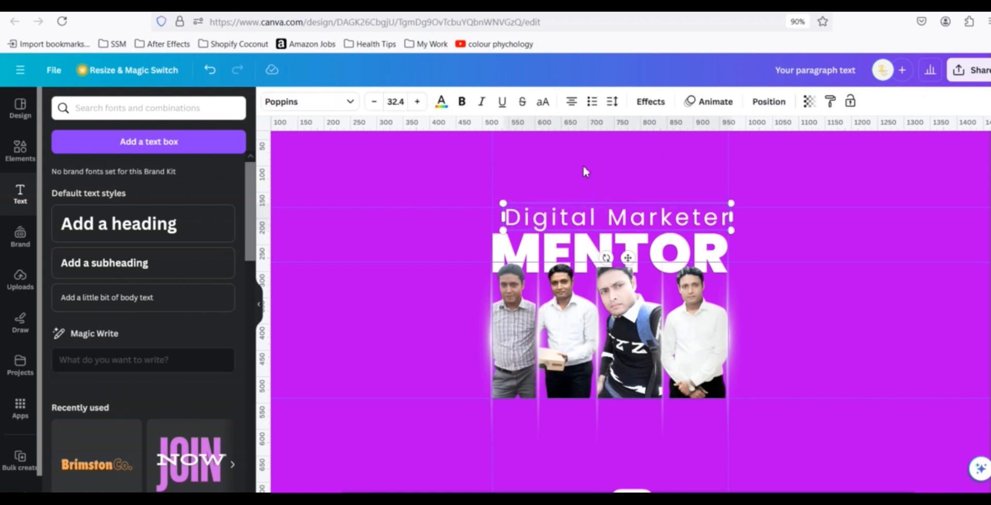
left_click(612, 101)
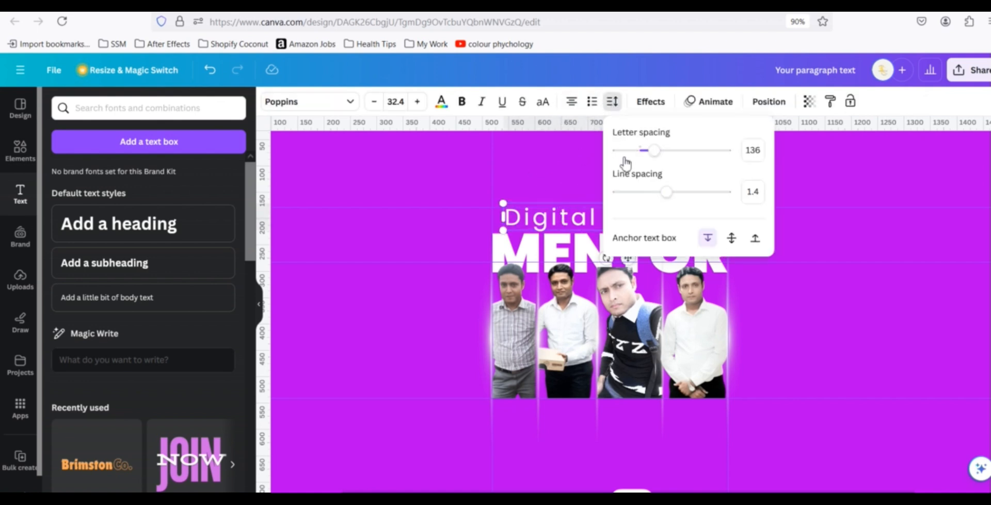
left_click_drag(650, 153, 670, 162)
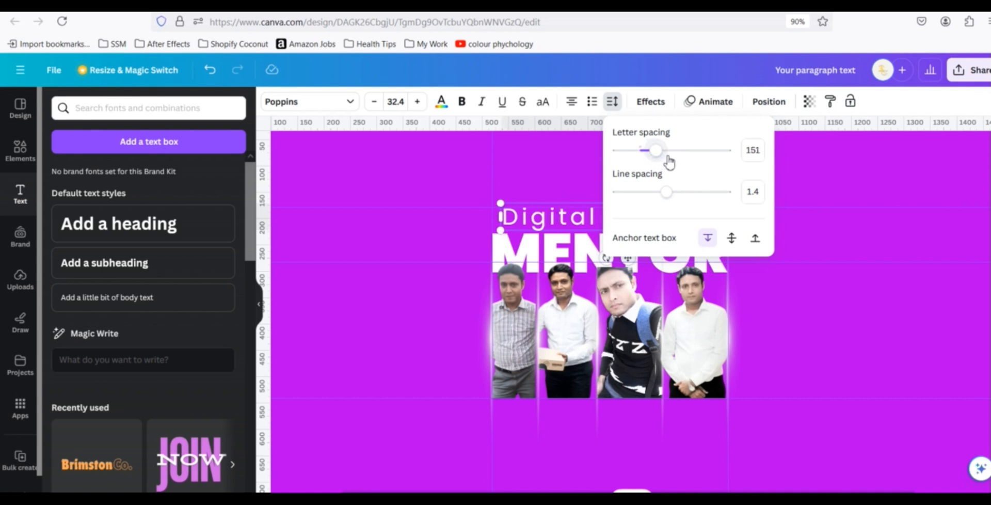
left_click(429, 181)
left_click(541, 216)
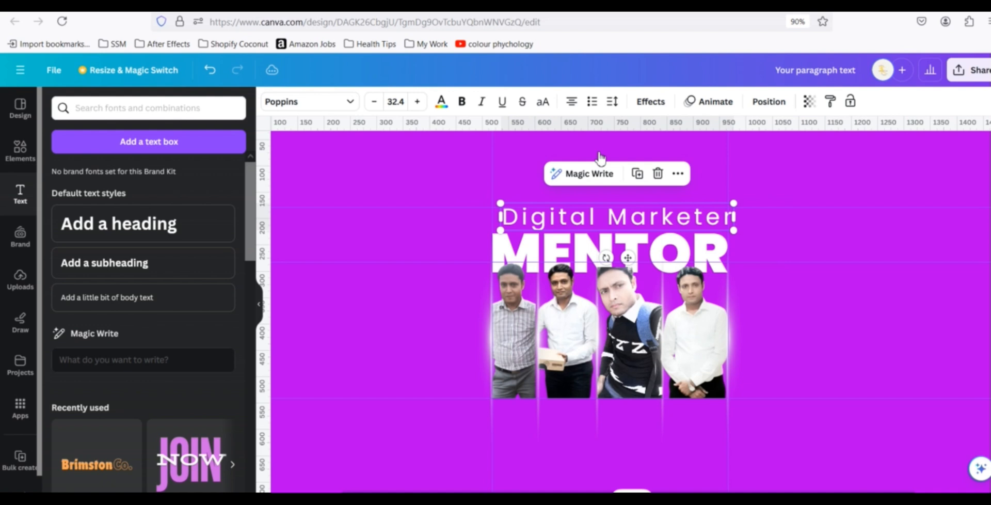
left_click(616, 110)
mouse_move(659, 154)
left_mouse_down()
mouse_move(682, 159)
mouse_move(667, 155)
left_mouse_up()
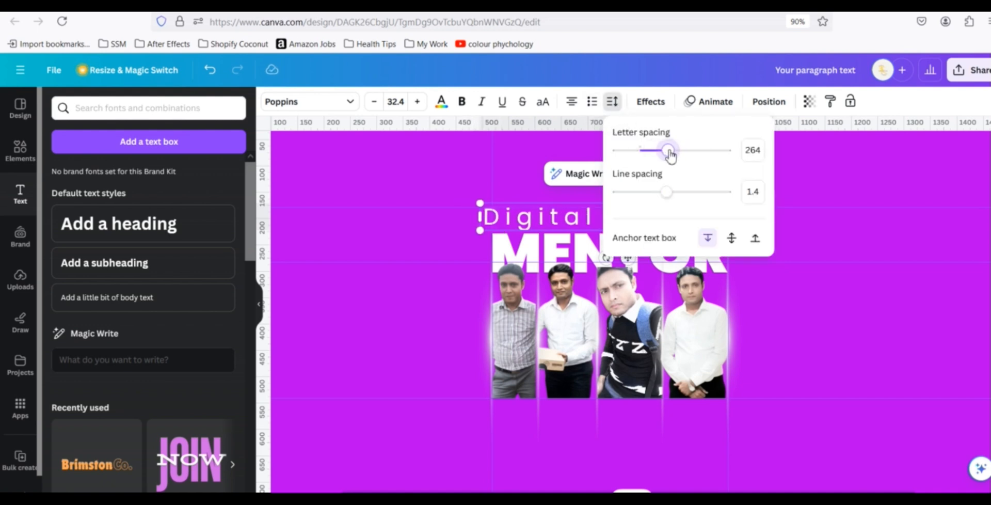
left_click(426, 190)
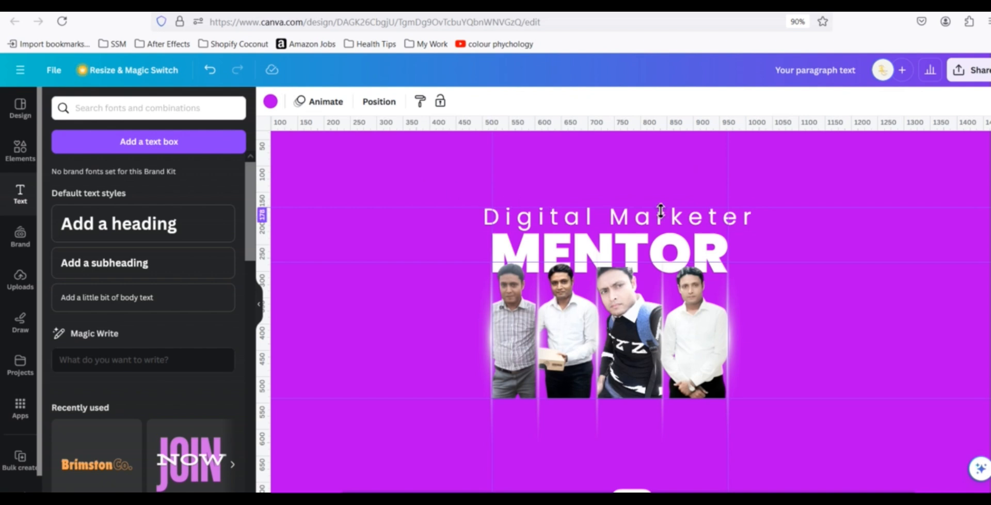
Step: Shrink the "Digital Marketer" text to size 28.2 and position it above MENTOR so it fits between the two outer guides
left_click(642, 219)
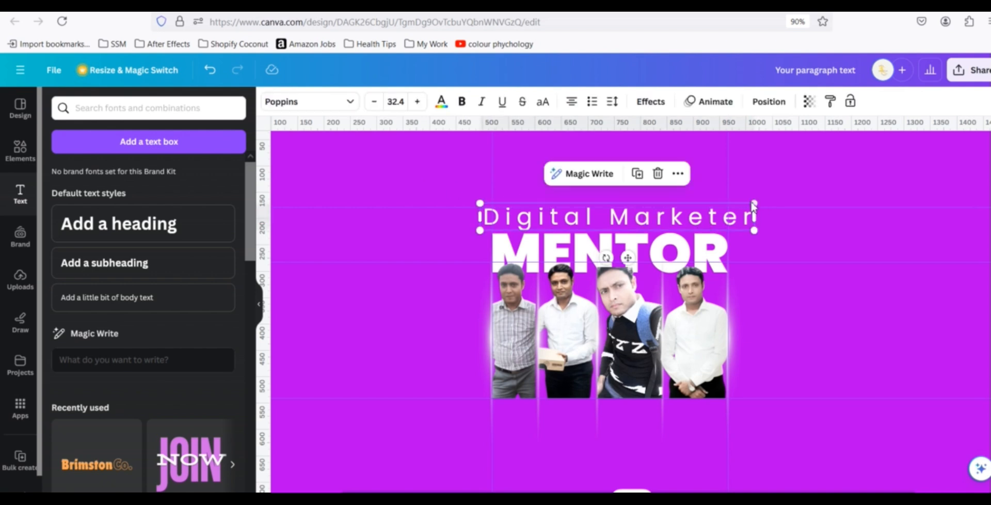
left_click_drag(752, 204, 728, 209)
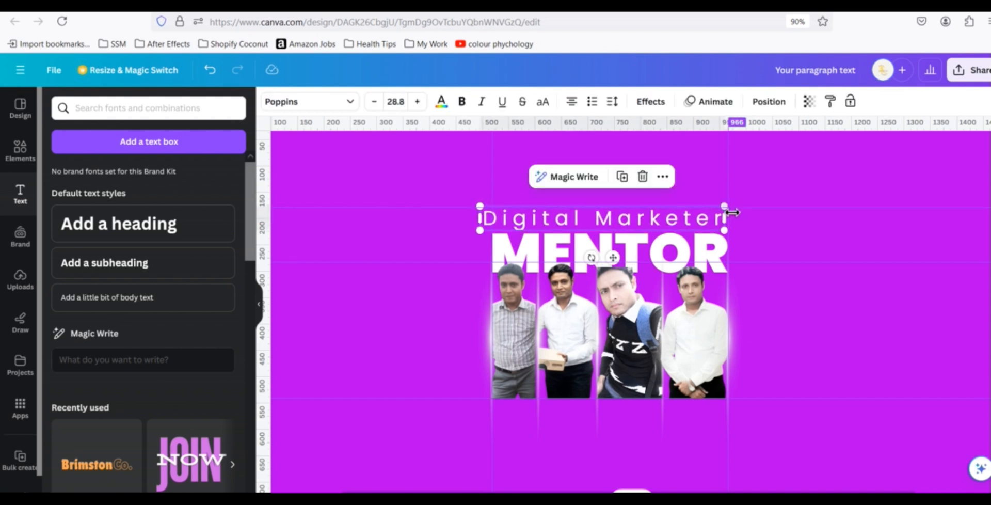
double_click(604, 223)
left_click(441, 175)
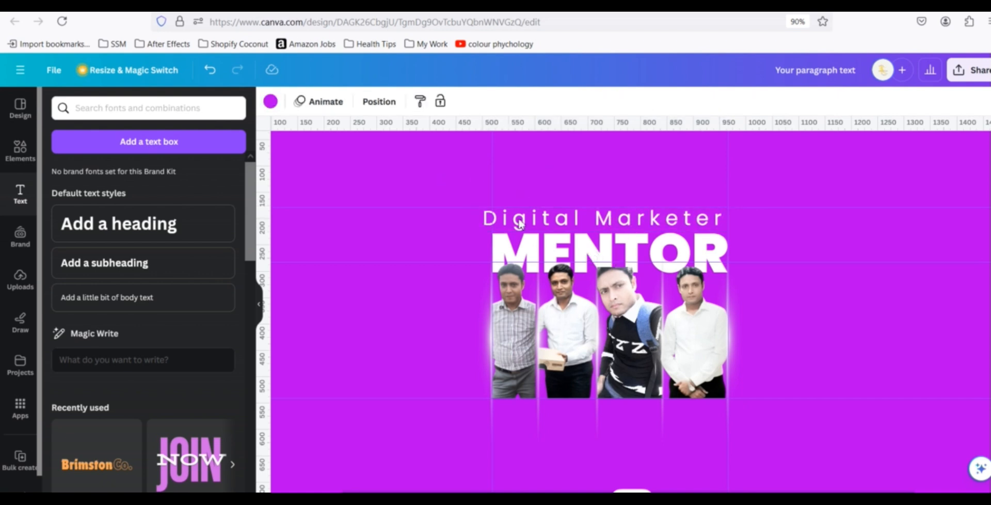
left_click_drag(535, 222, 541, 221)
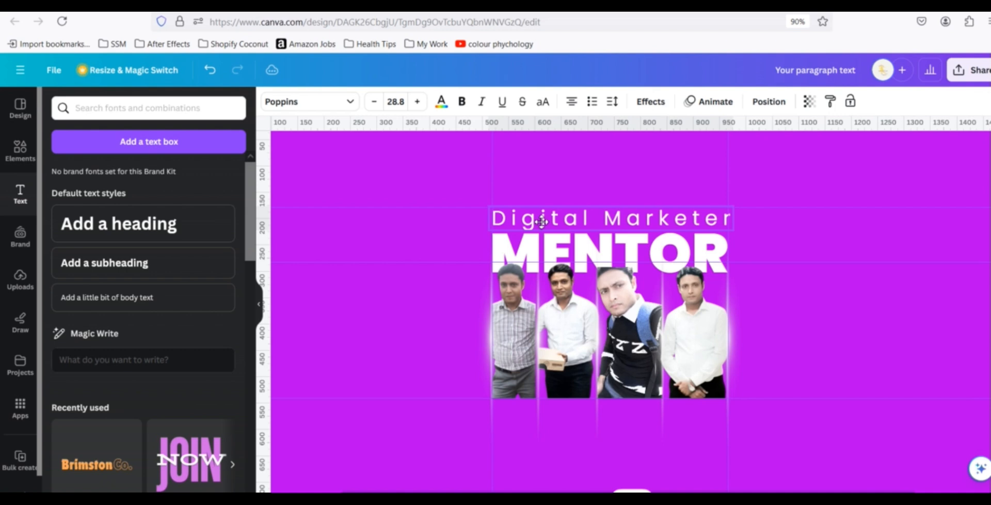
left_click(809, 222)
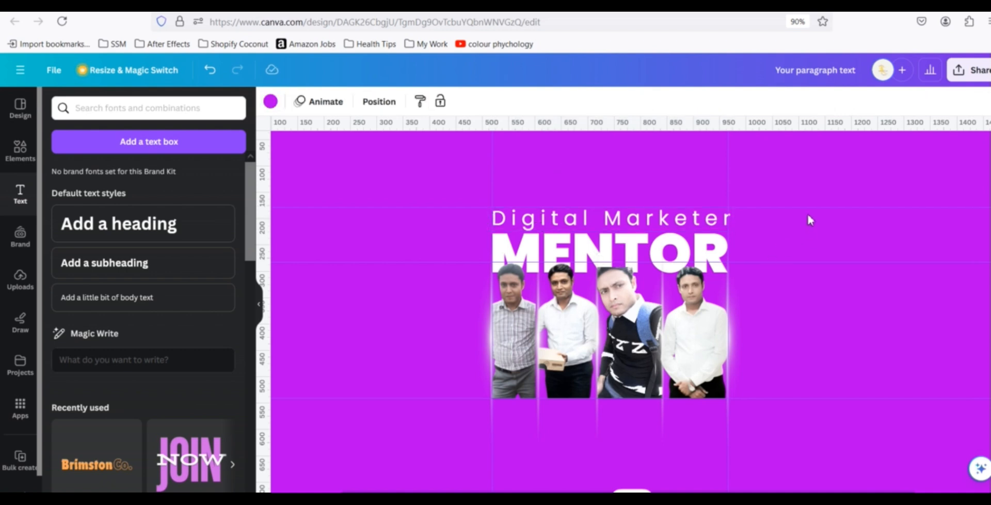
left_click(669, 221)
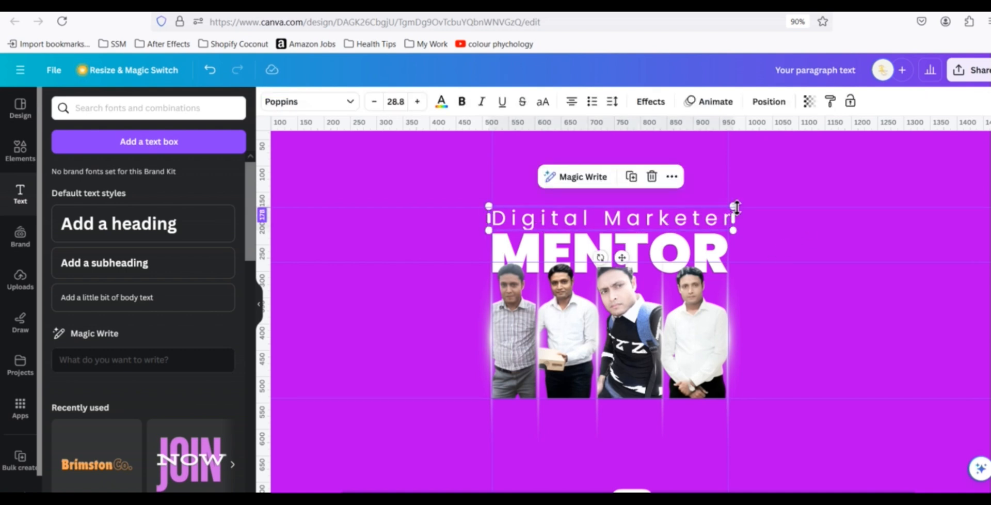
left_click_drag(735, 207, 729, 206)
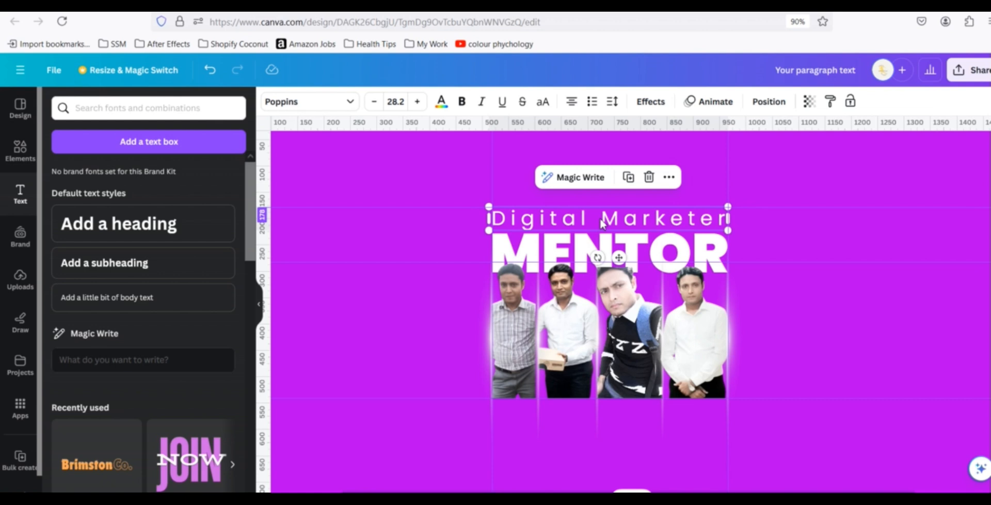
left_click(443, 201)
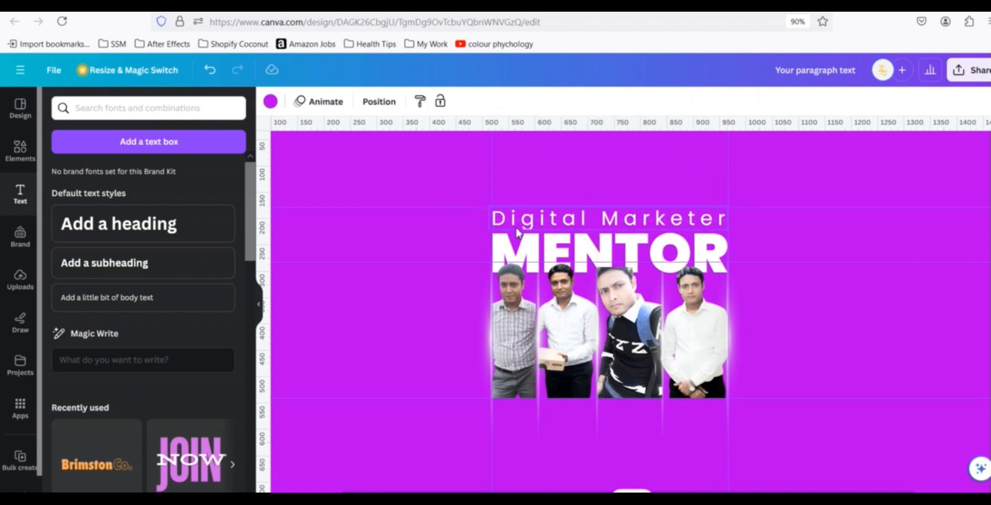
Step: Change "Digital Marketer" to uppercase and fit it between the outer guides above MENTOR at size 26.2
left_click(590, 216)
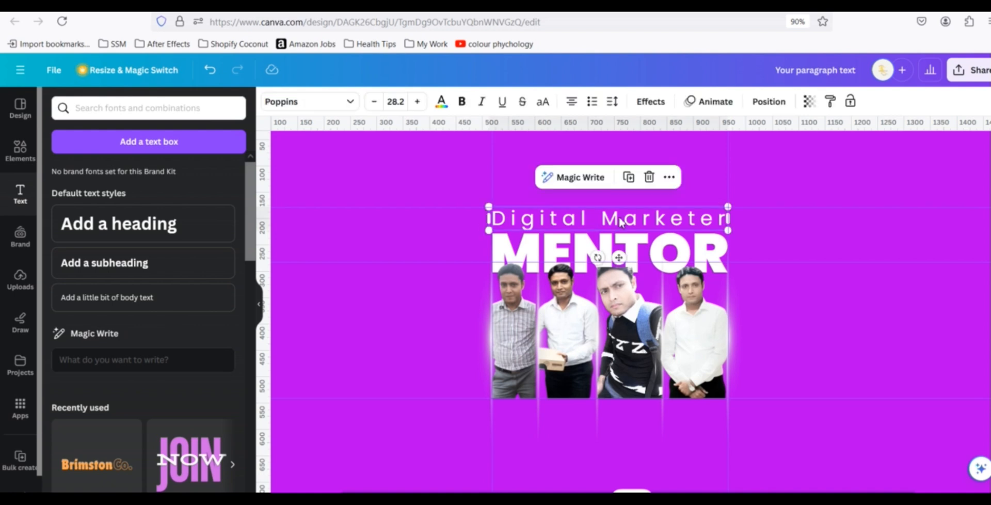
left_click(543, 102)
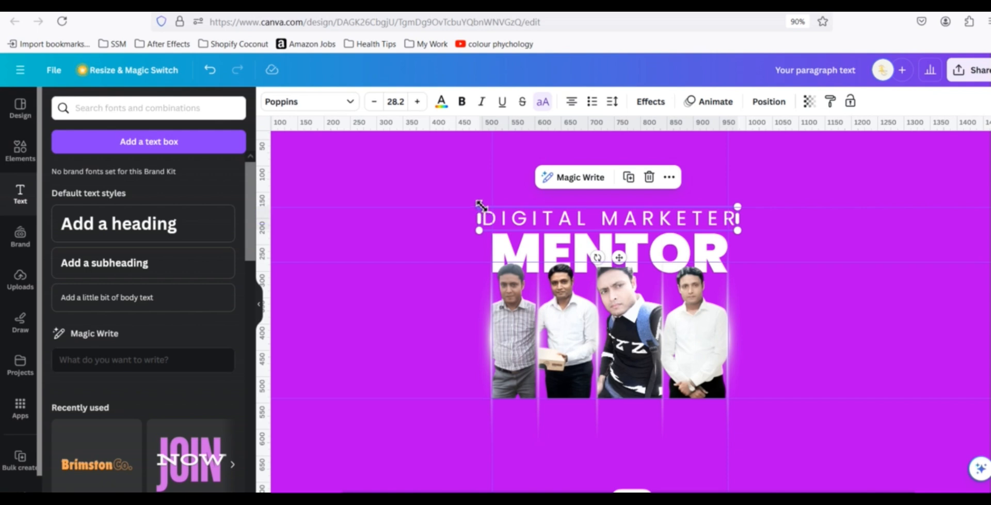
mouse_move(482, 205)
left_mouse_down()
mouse_move(490, 217)
mouse_move(488, 207)
left_mouse_up()
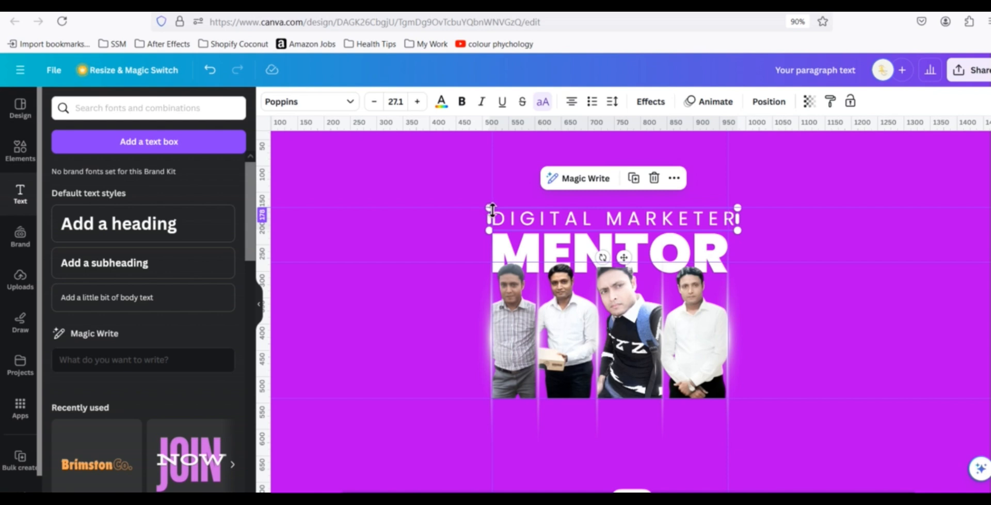
left_click_drag(489, 206, 499, 211)
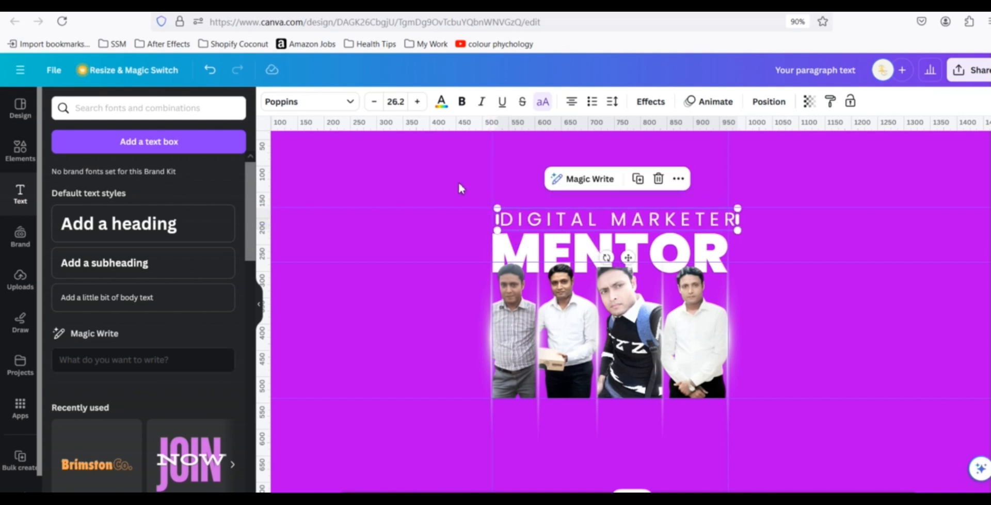
left_click(458, 181)
left_click(566, 233)
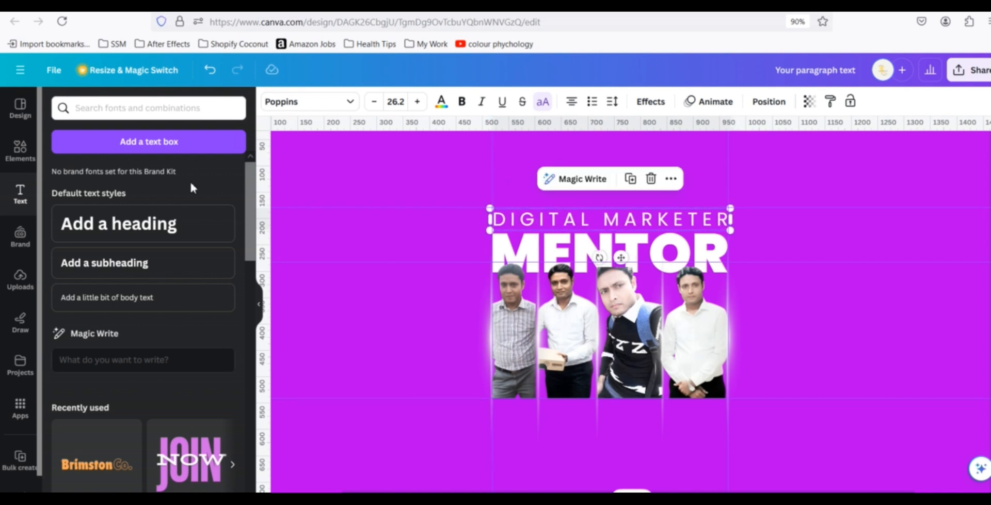
left_click(471, 169)
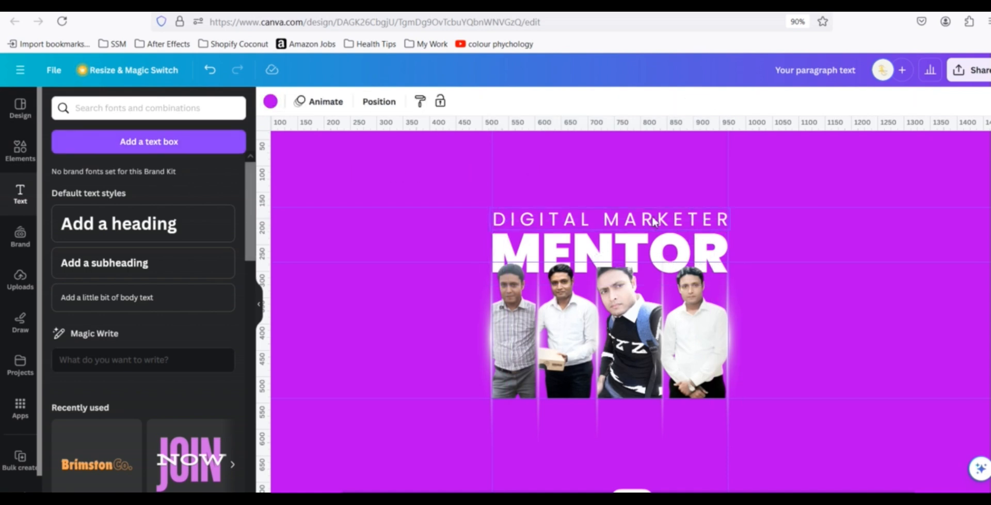
Step: Scale the headings, photo cutouts and light streaks down together, and move the lower guide to the photos' bottom edge
scroll(819, 279, "down", 1)
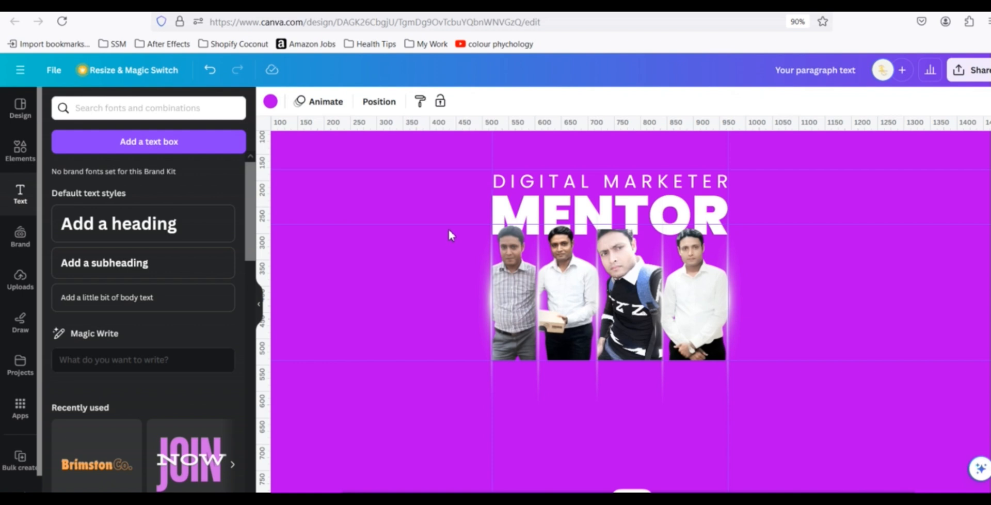
left_click_drag(429, 228, 722, 396)
key("ctrl+z")
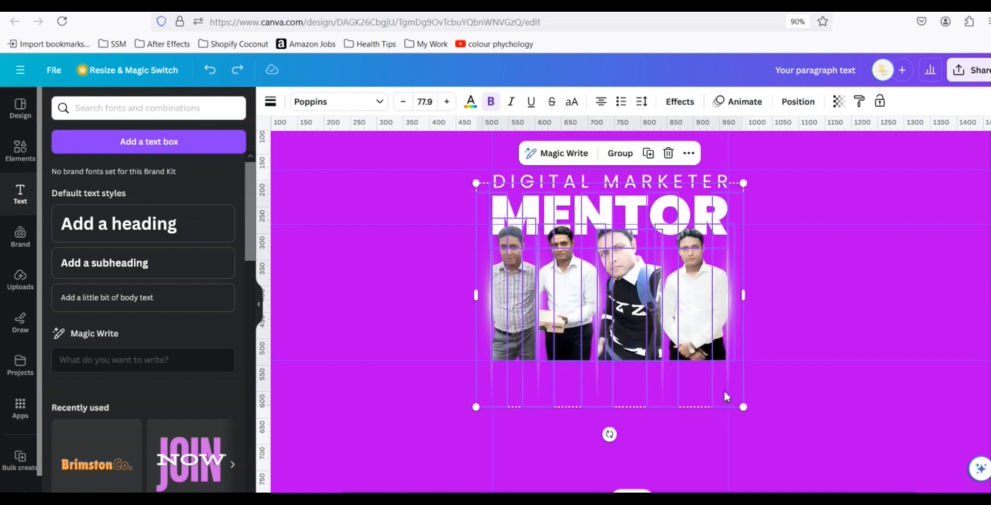
left_click(448, 197)
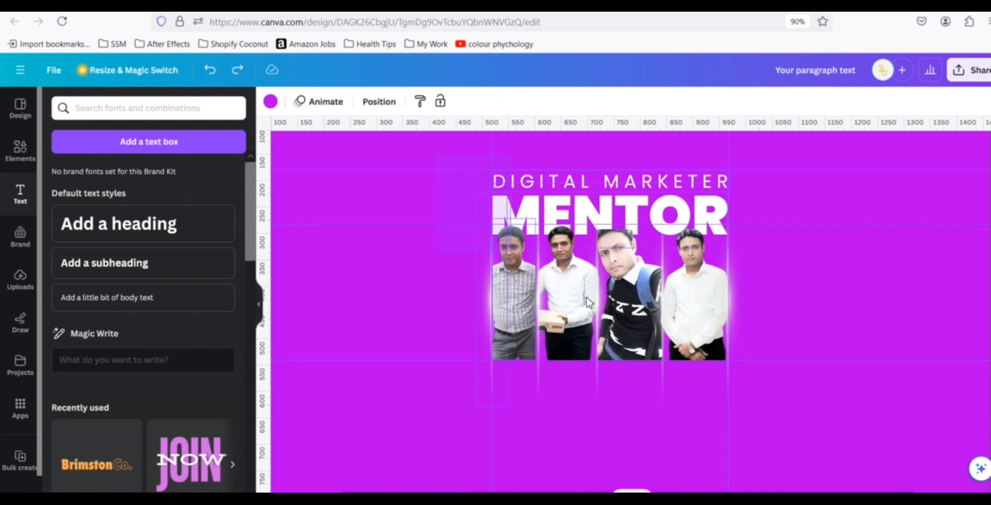
left_click(741, 385)
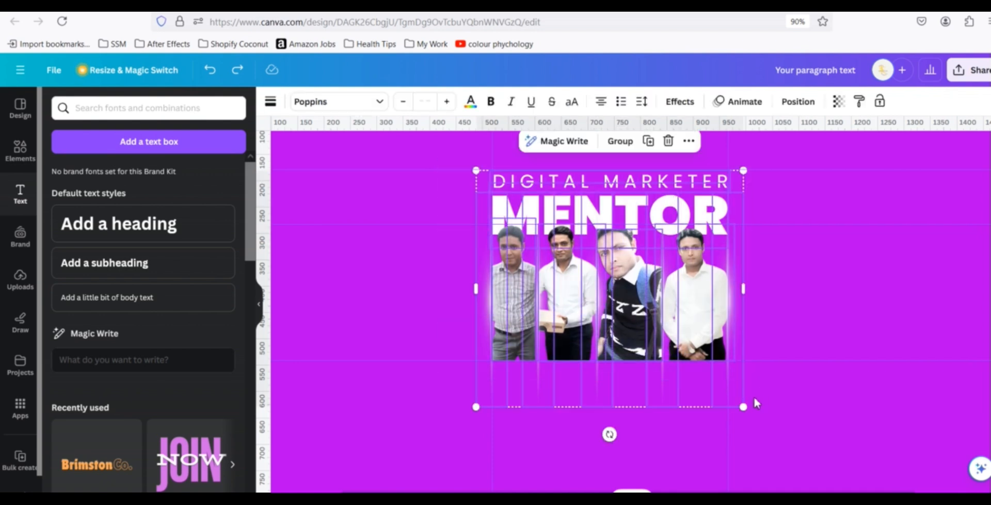
left_click_drag(745, 408, 715, 378)
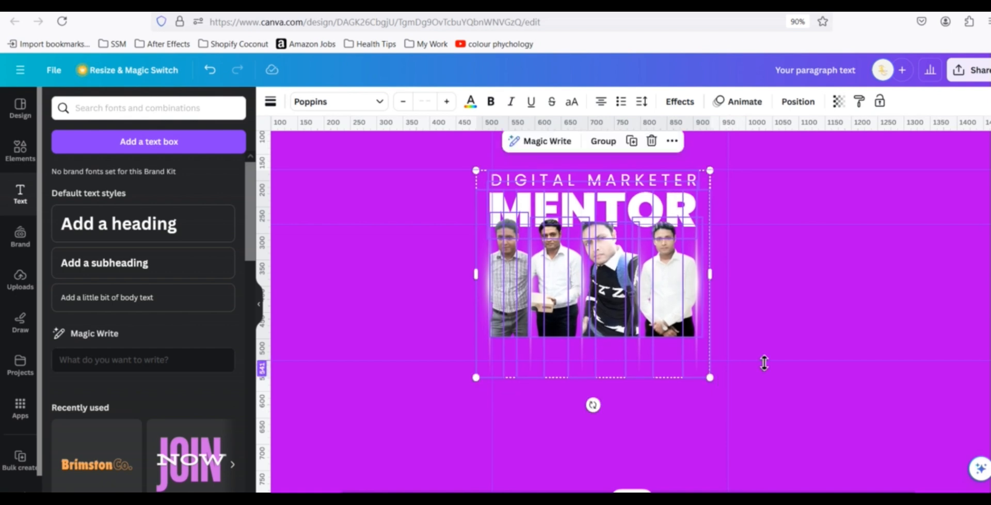
left_click(765, 362)
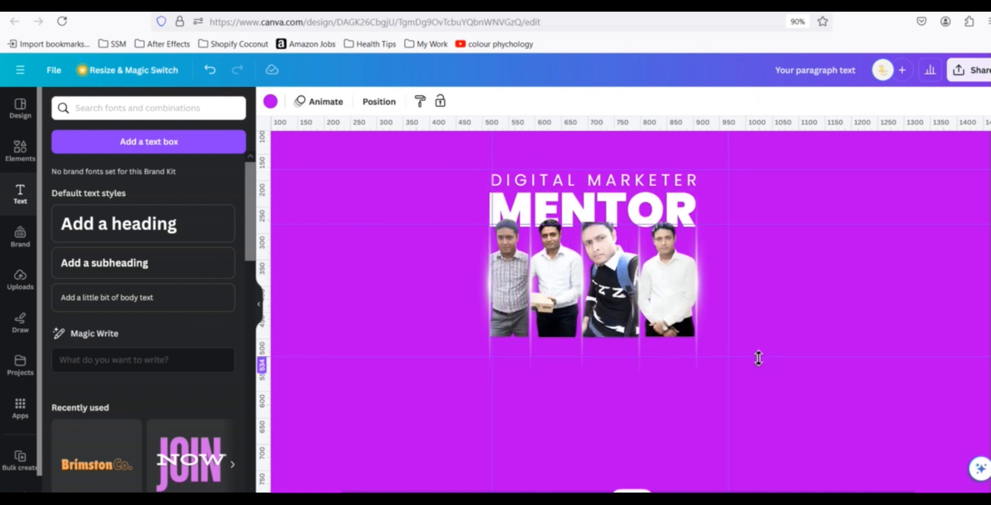
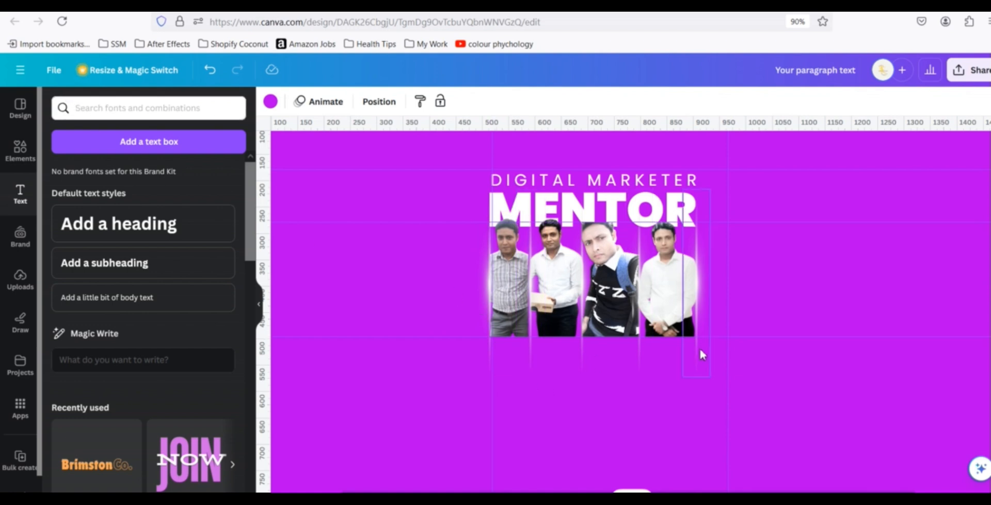
left_click(120, 108)
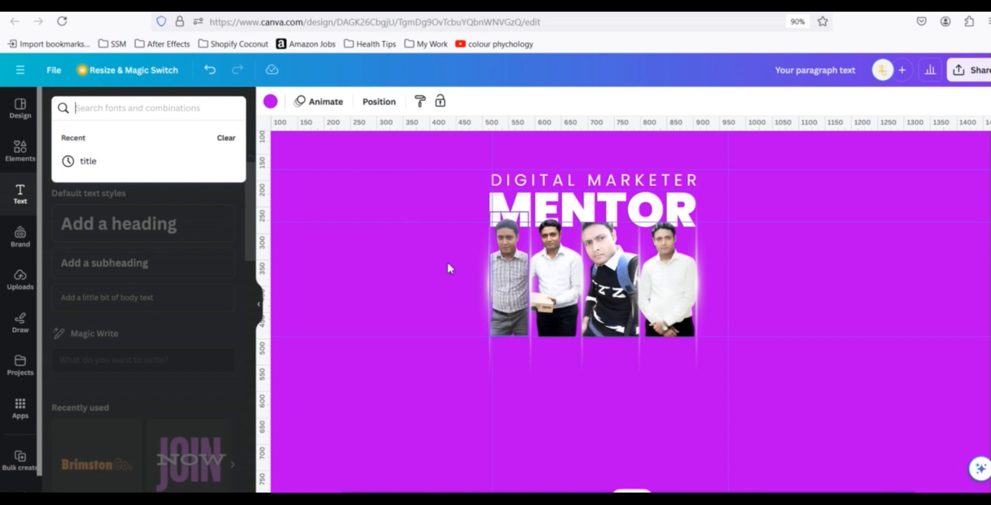
left_click(396, 197)
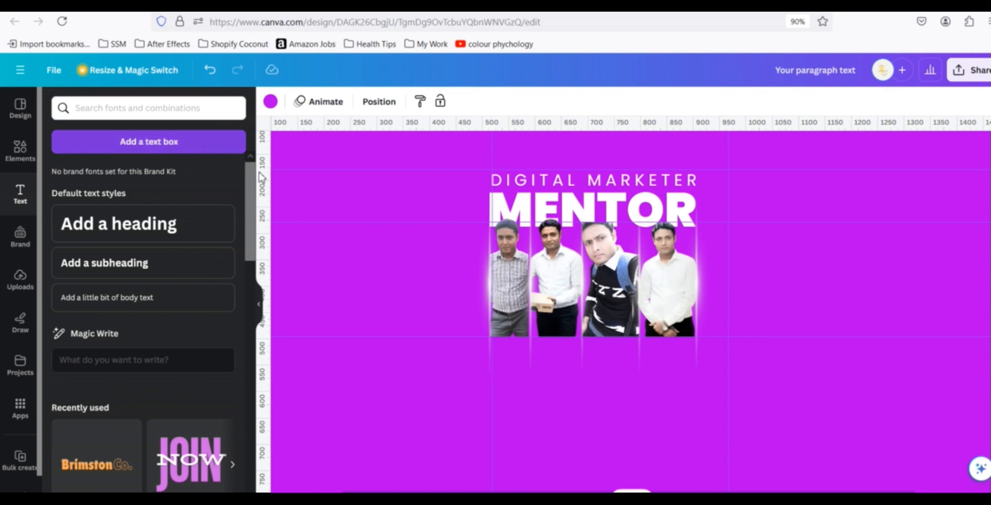
Step: Examine the layer order of the headings, photo cutouts and five light streaks, and check the streaks' arrangement options
left_click(558, 199)
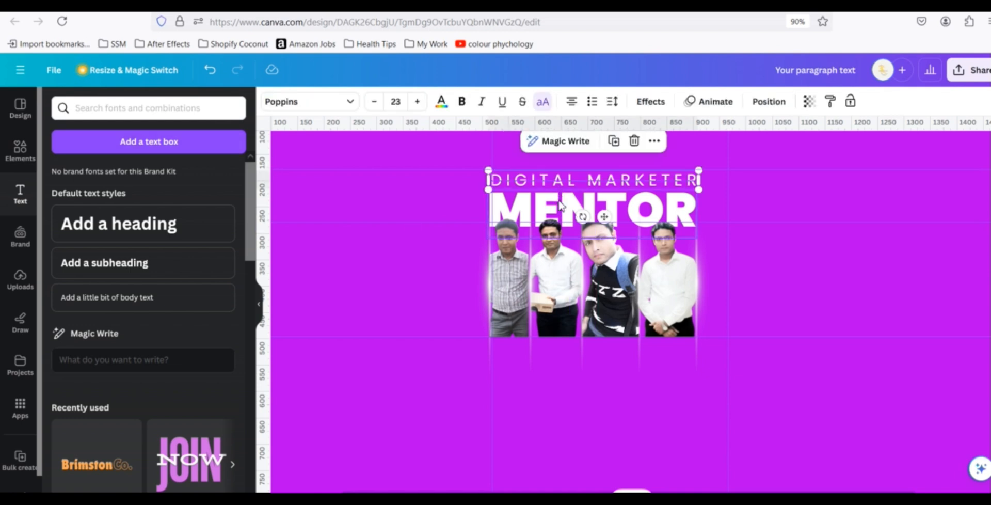
left_click(769, 101)
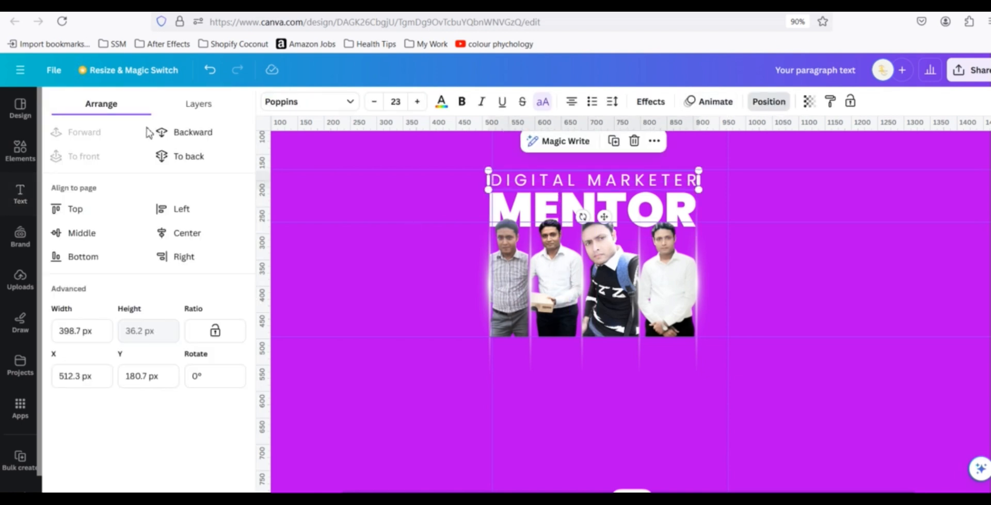
left_click(197, 107)
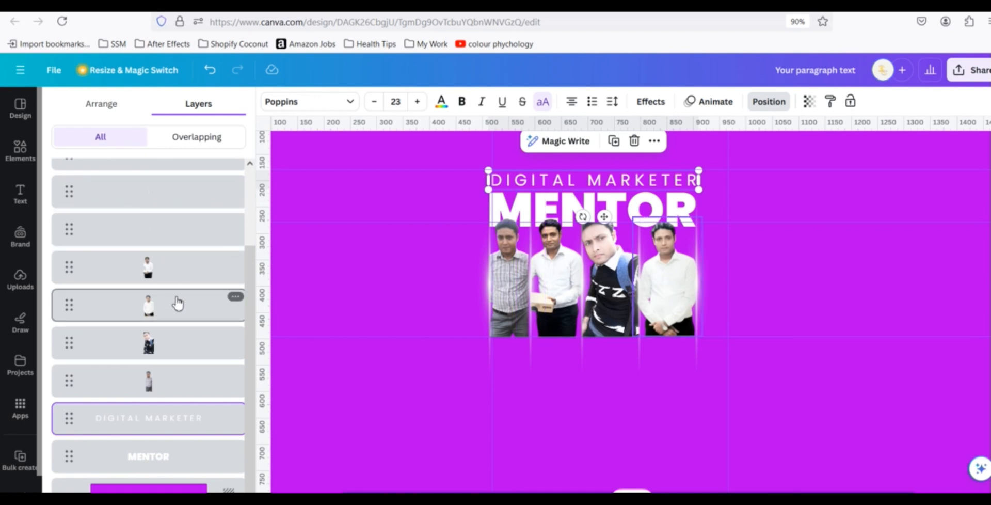
scroll(176, 292, "up", 2)
scroll(176, 290, "down", 2)
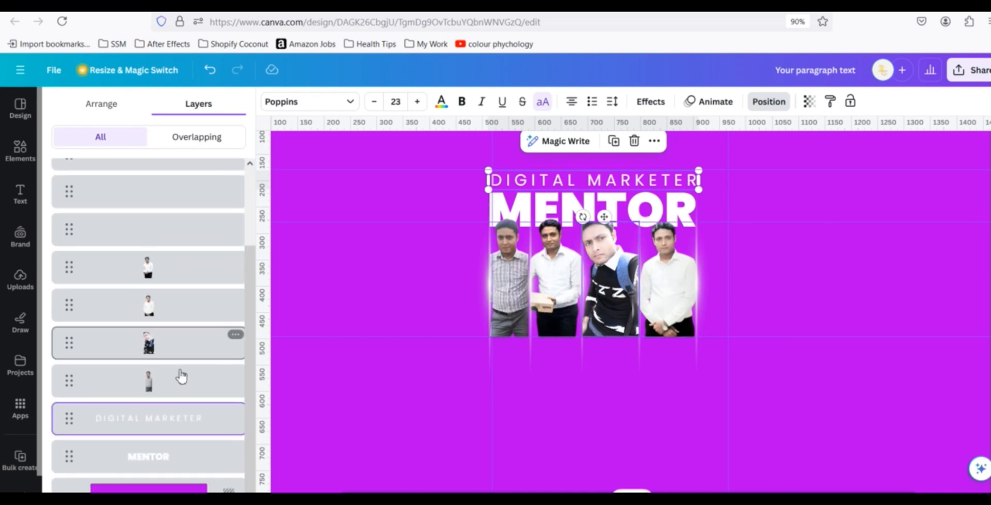
left_click(146, 235)
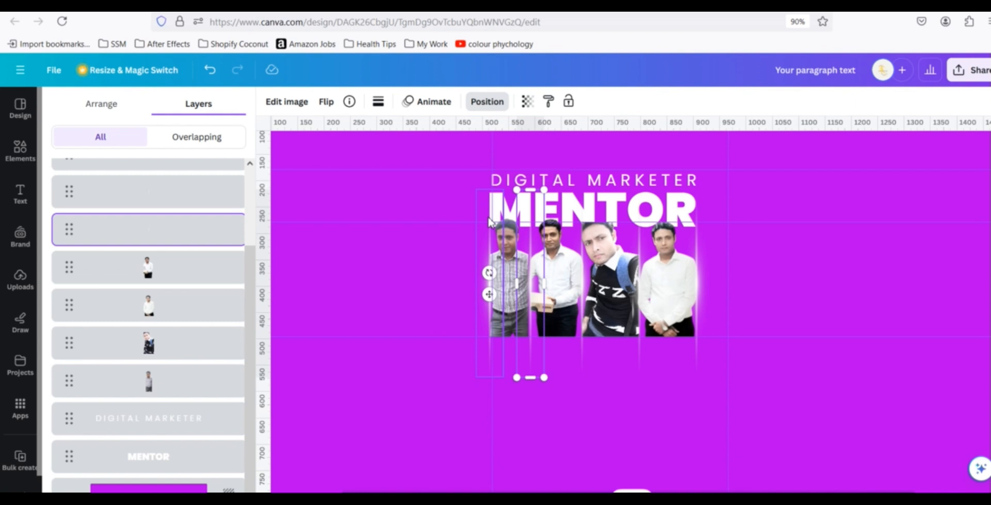
scroll(155, 269, "up", 2)
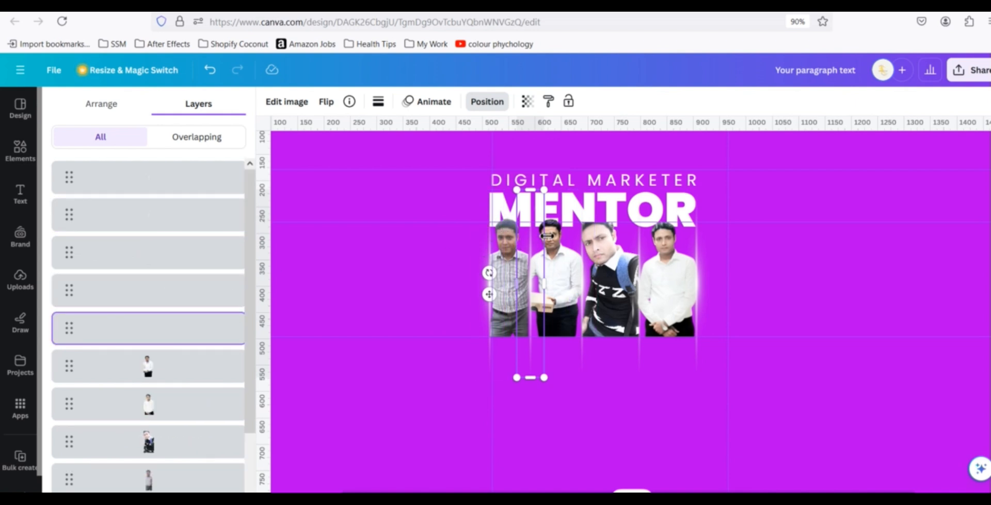
left_click(586, 242, "shift")
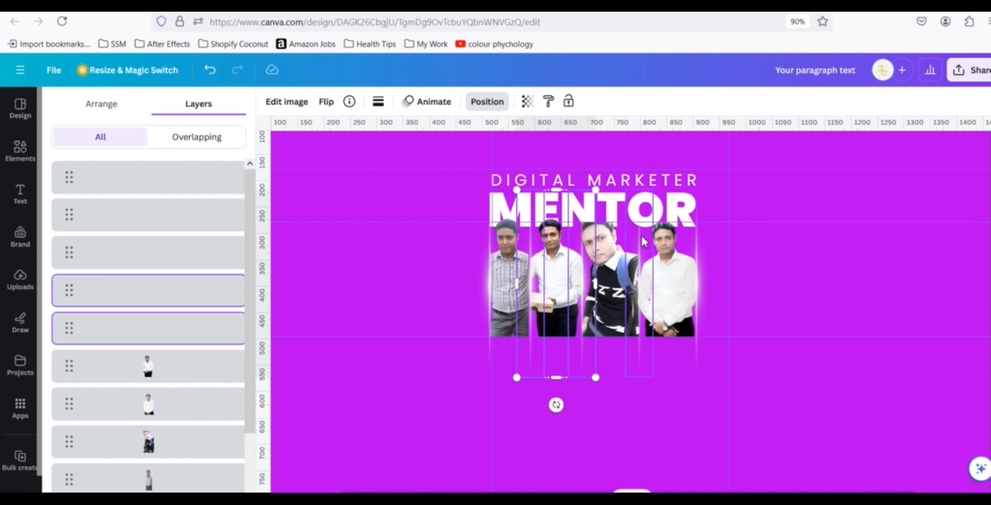
left_click(640, 248, "shift")
left_click(136, 209, "shift")
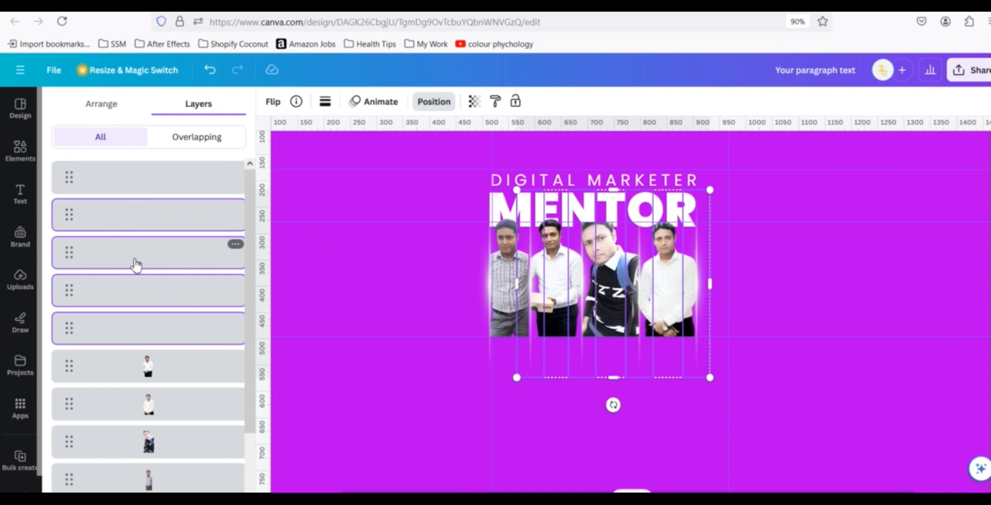
left_click(123, 186, "shift")
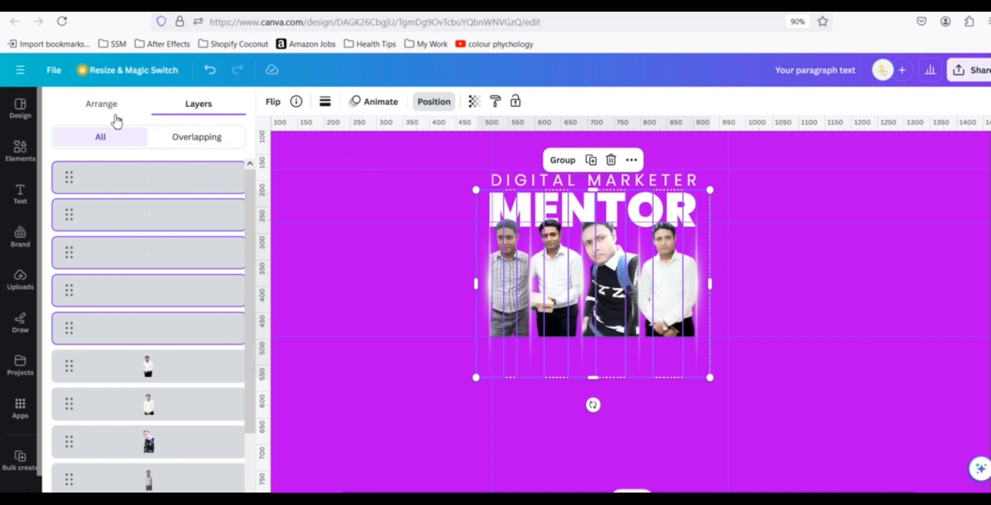
left_click(103, 105)
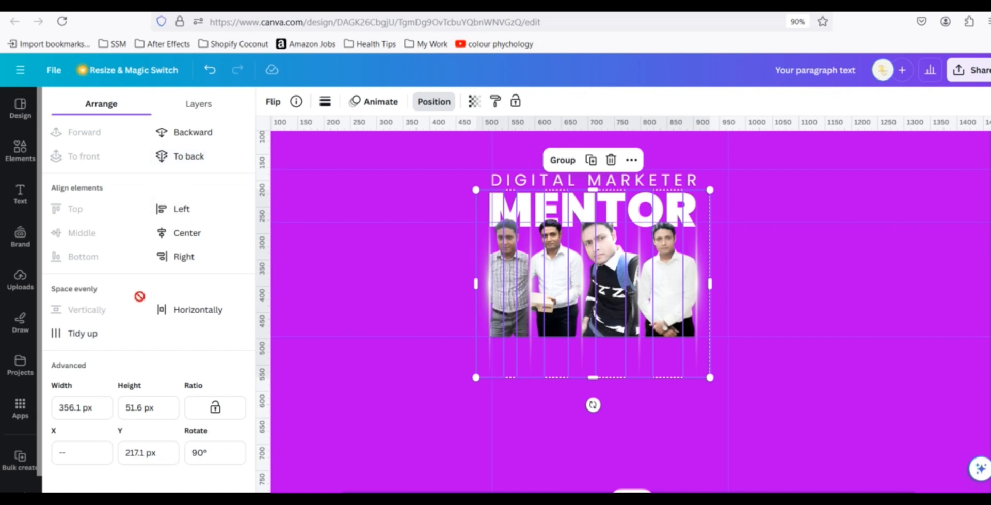
left_click(200, 106)
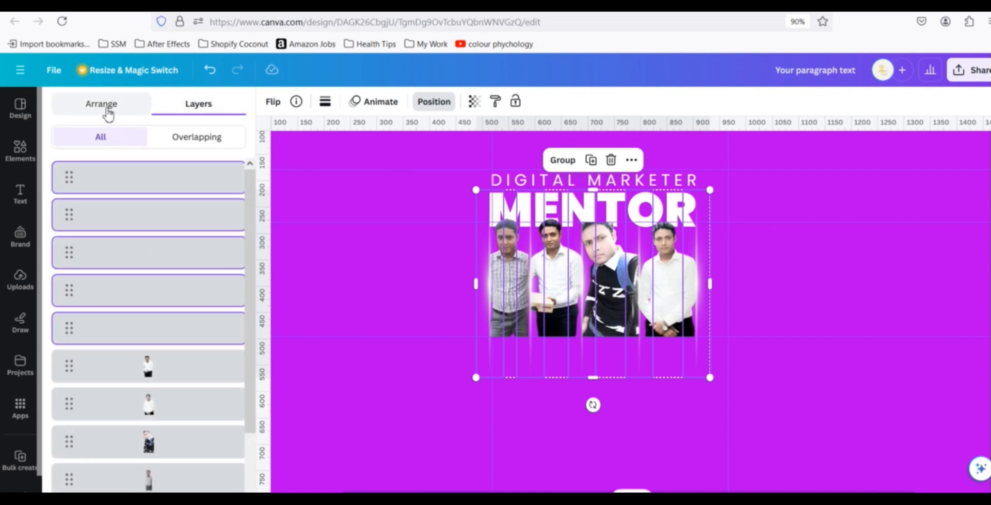
left_click(106, 106)
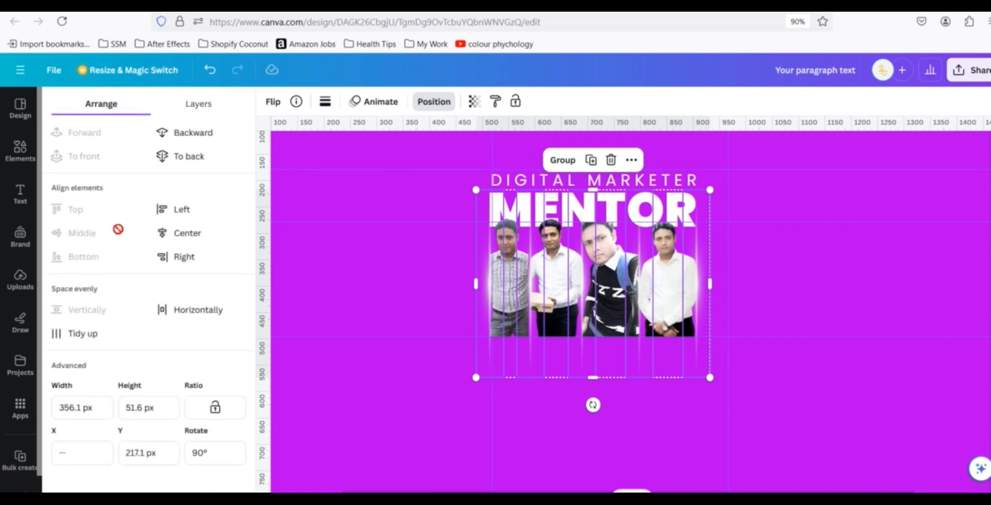
left_click(833, 294)
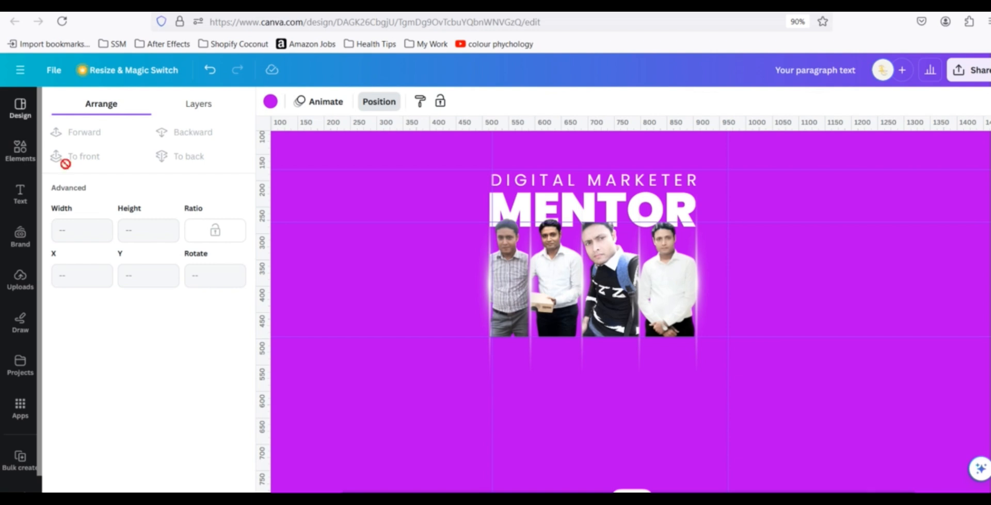
Step: Search the graphics elements for "shadow" and add the wide black gradient that fades upward to the page
left_click(20, 151)
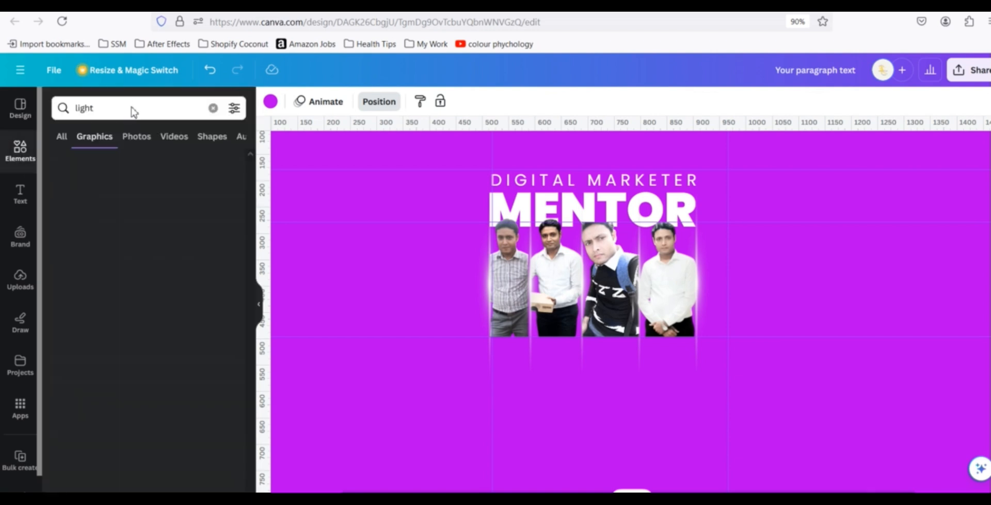
left_click(72, 108)
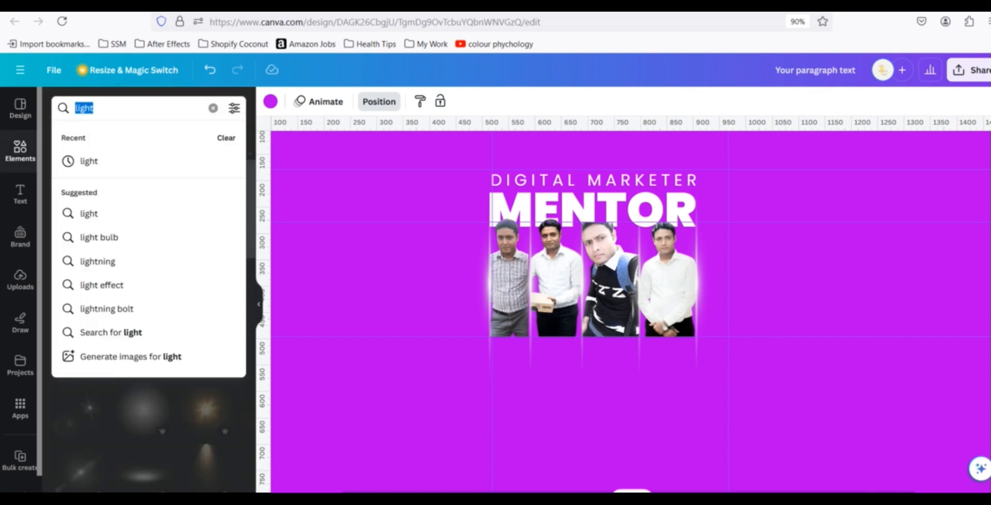
type("shadow")
key("Return")
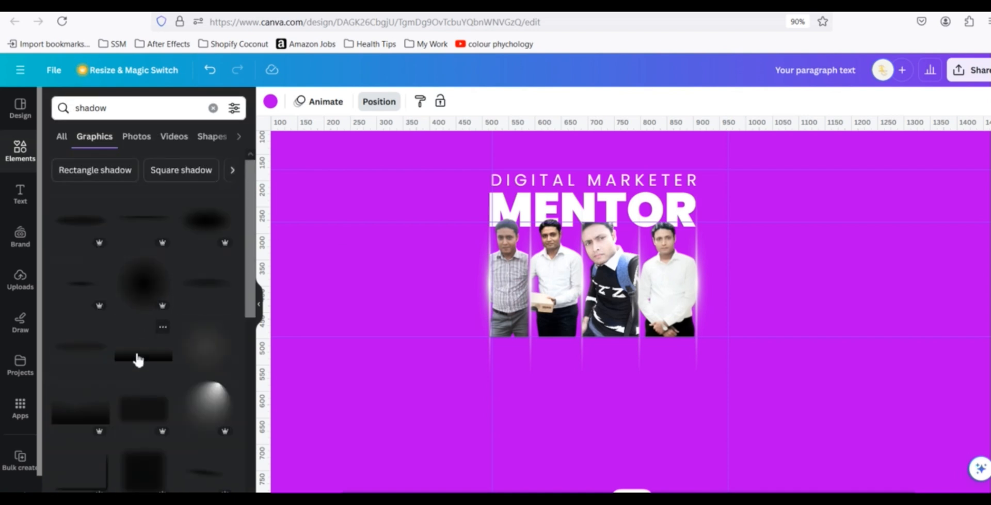
left_click(138, 357)
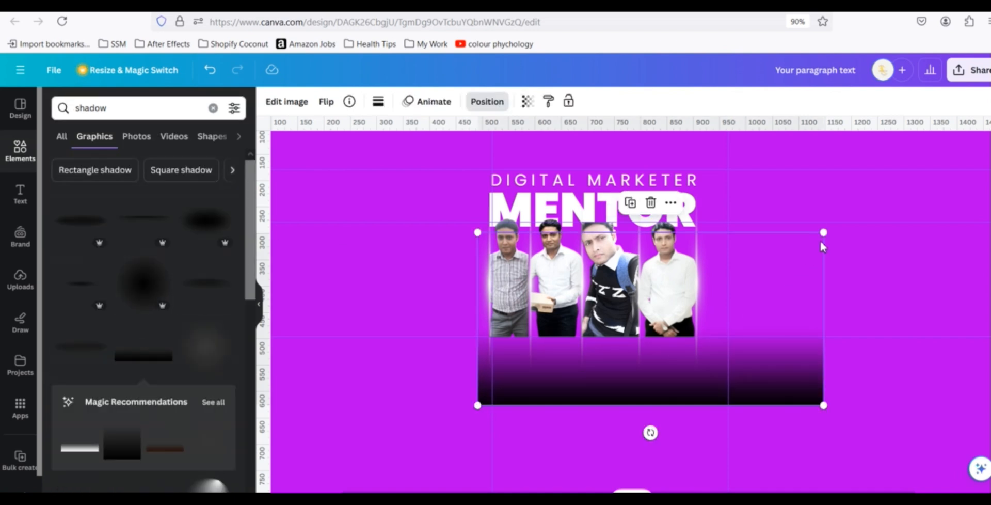
Step: Scale the black gradient down to roughly the combined width of the four photo cutouts and place it over their lower part
left_click_drag(821, 236, 807, 139)
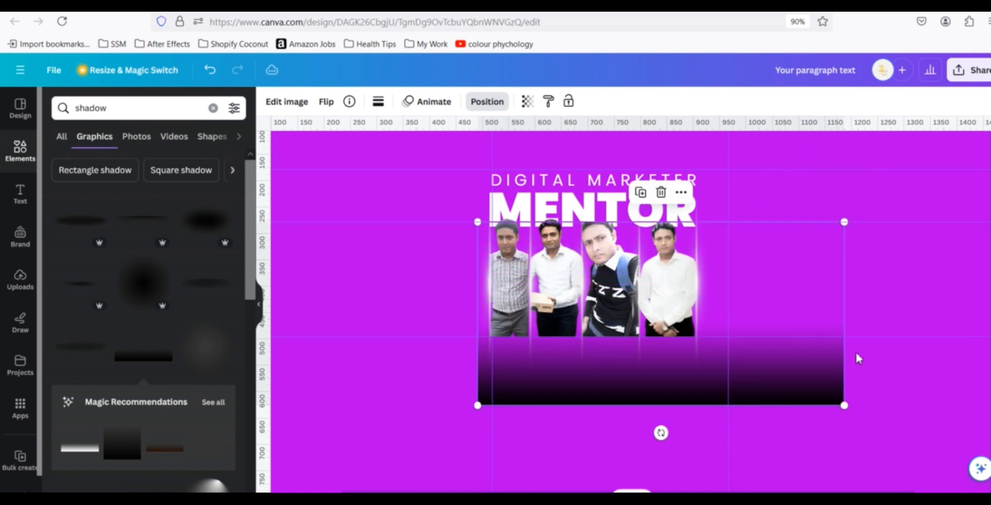
left_click_drag(844, 409, 682, 356)
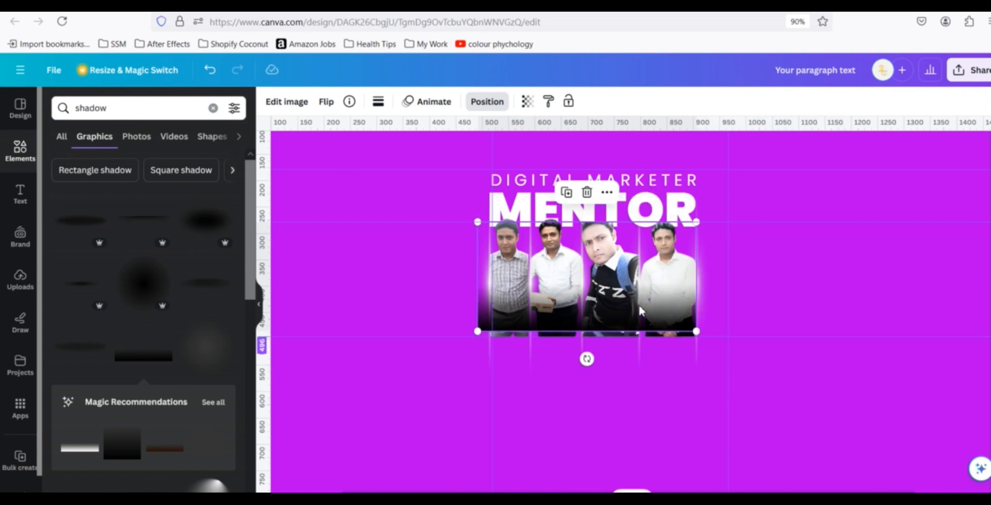
left_click_drag(618, 304, 621, 329)
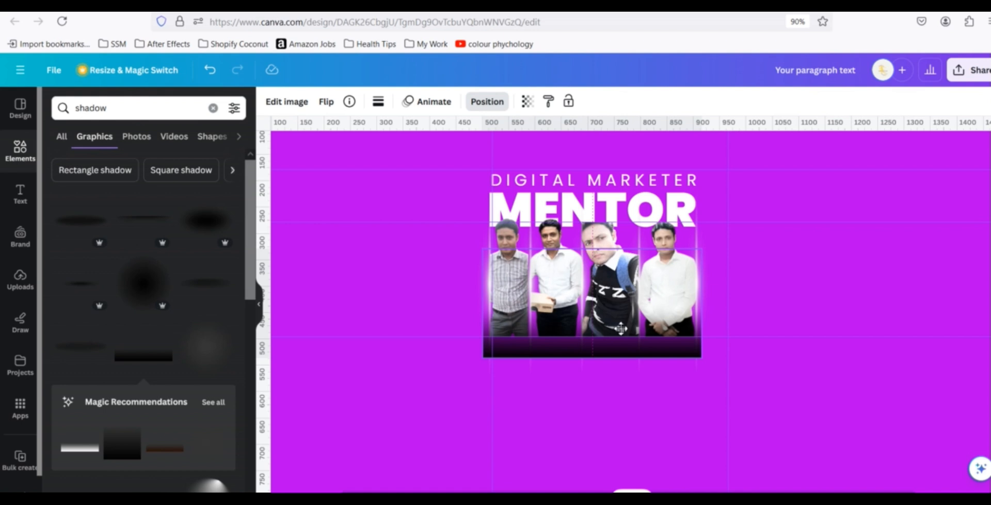
left_click_drag(621, 328, 623, 333)
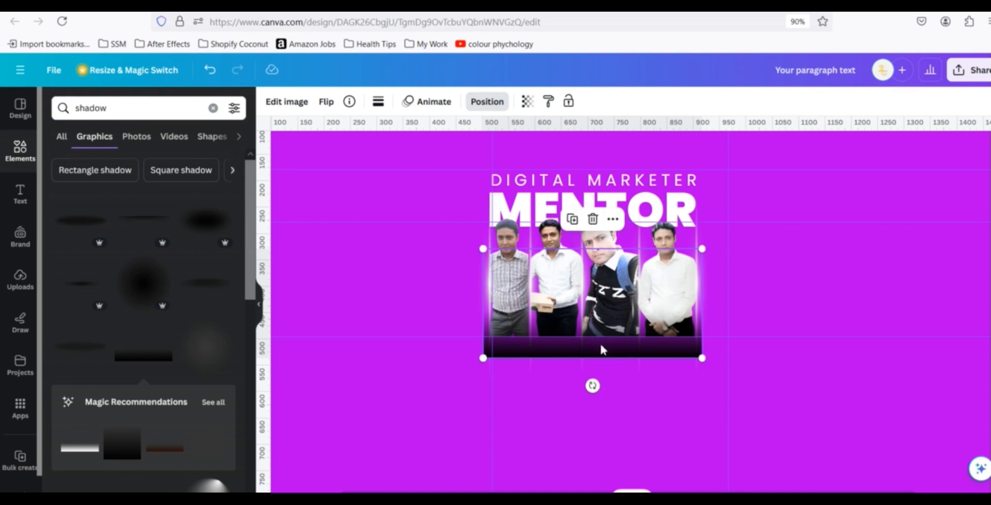
left_click_drag(602, 350, 605, 329)
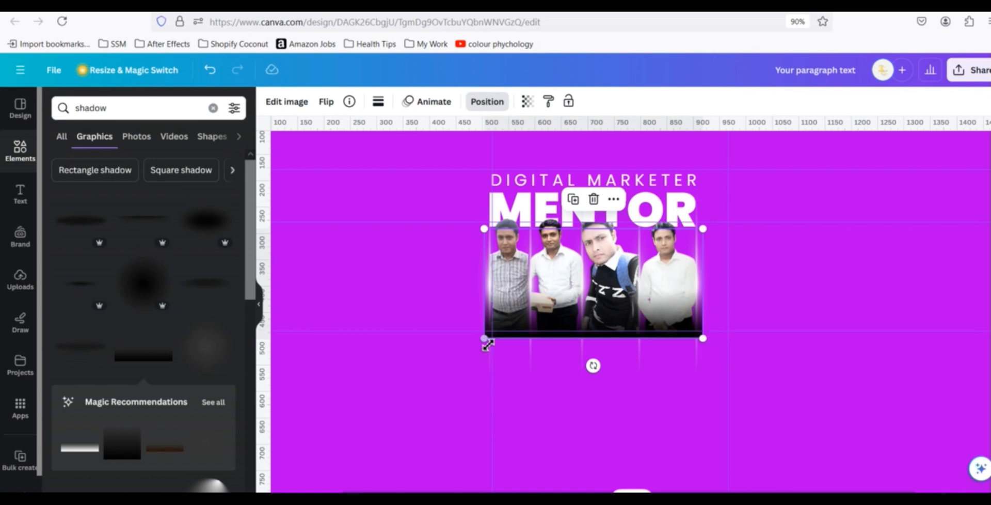
Step: Fit the black gradient between the outer light streaks with its bottom edge on the lower guide
left_click_drag(474, 332, 493, 342)
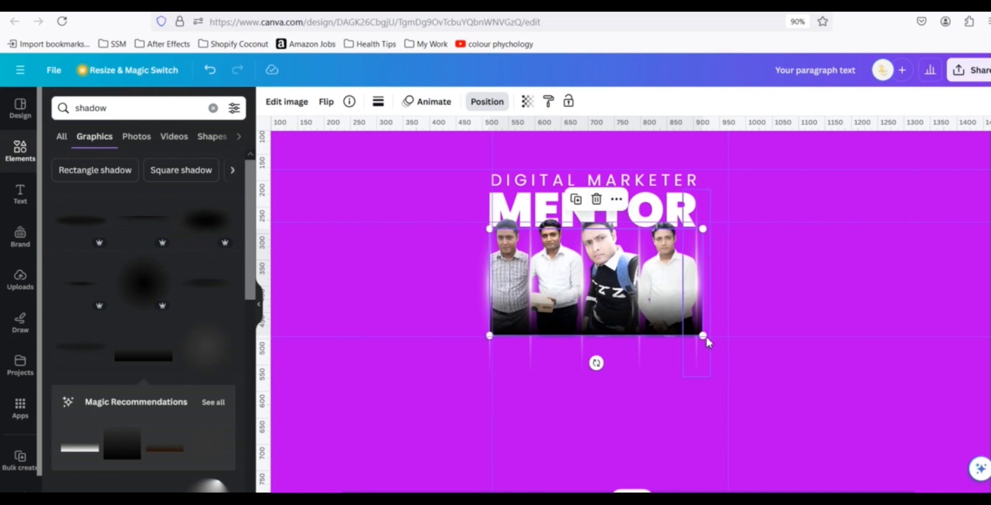
left_click_drag(706, 334, 702, 333)
left_click_drag(636, 305, 655, 309)
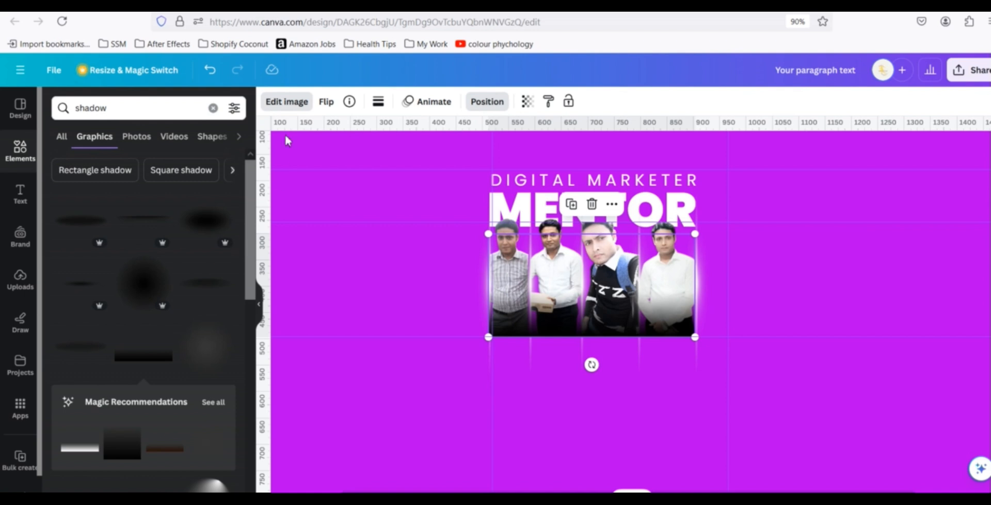
Step: Apply the Pop duotone effect to the shadow gradient over the photos
left_click(286, 101)
scroll(207, 331, "down", 3)
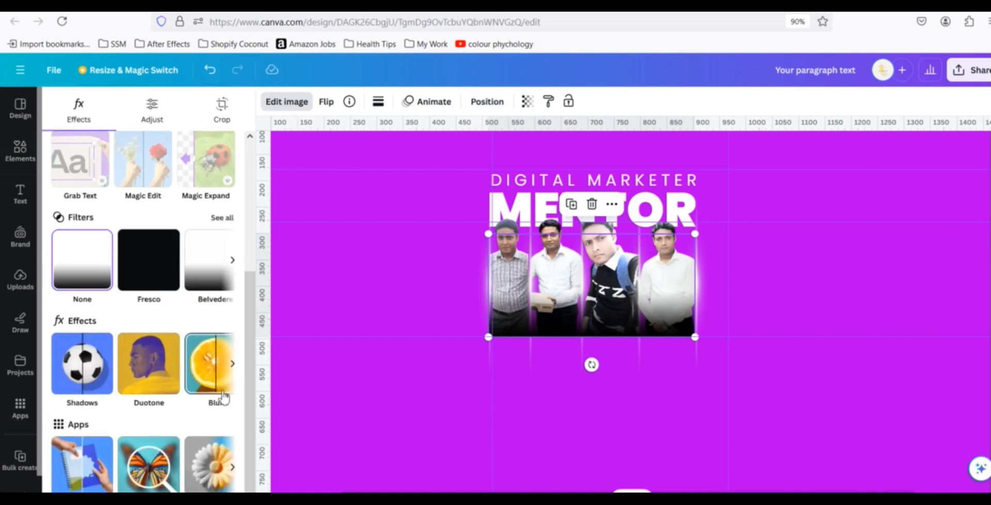
left_click(157, 391)
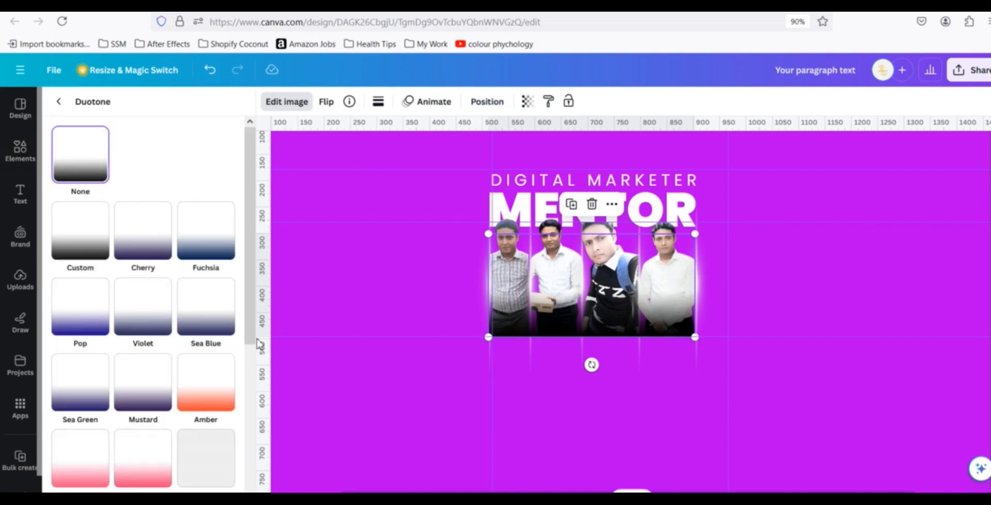
left_click(71, 322)
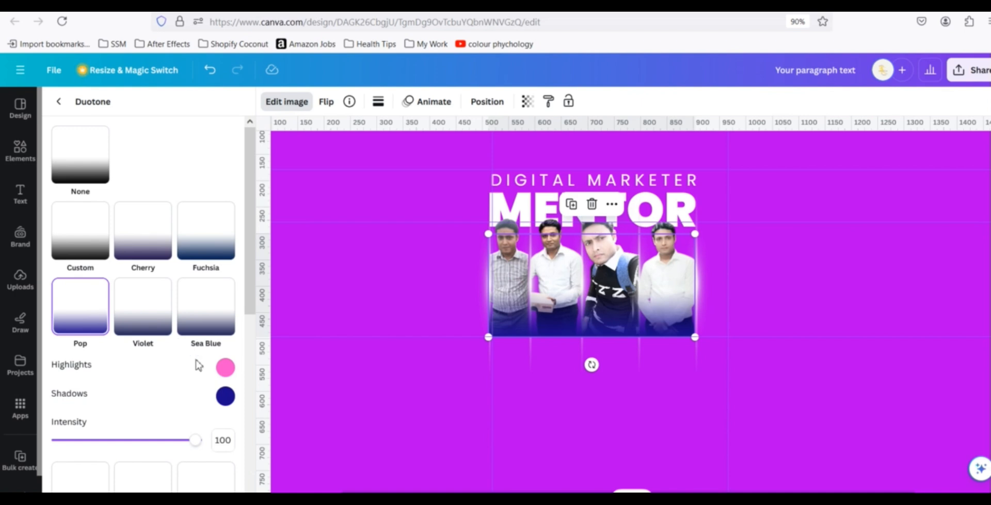
left_click(226, 367)
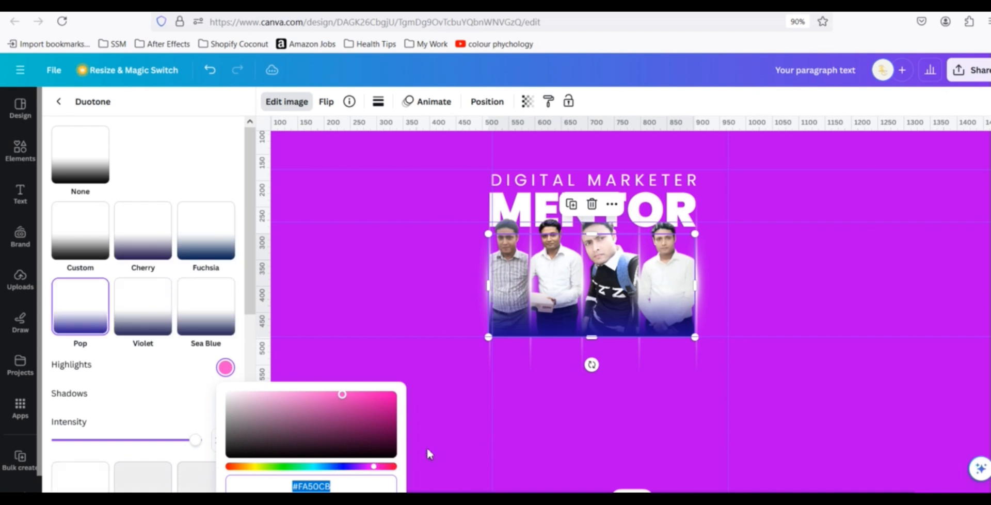
scroll(426, 446, "down", 2)
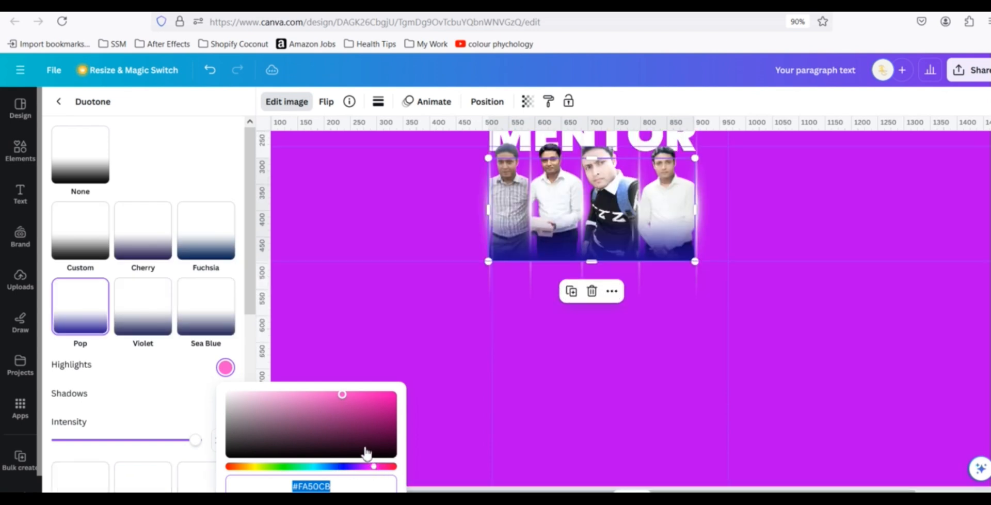
key("ctrl+minus")
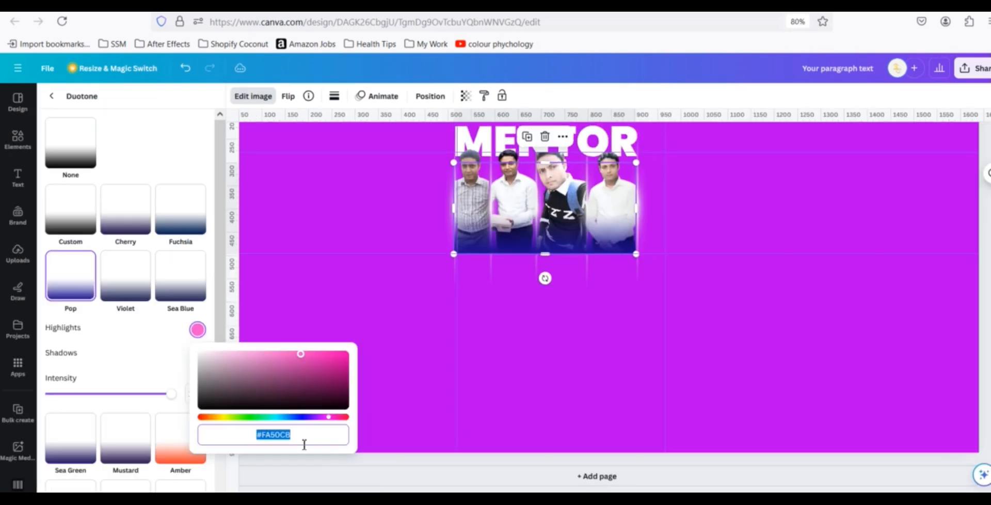
left_click(149, 356)
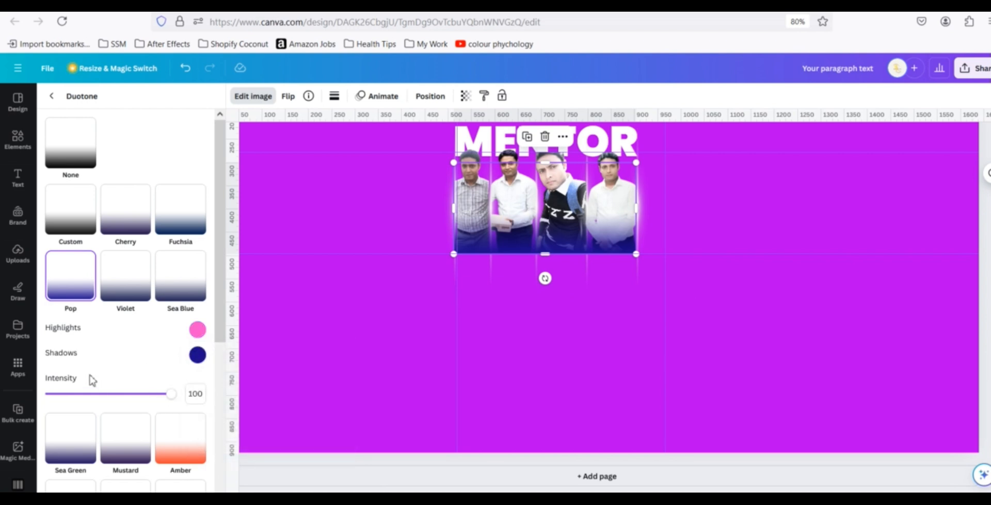
Step: Change the highlights colour of the gradient's Pop duotone to the muted pink #A6468C
left_click(198, 355)
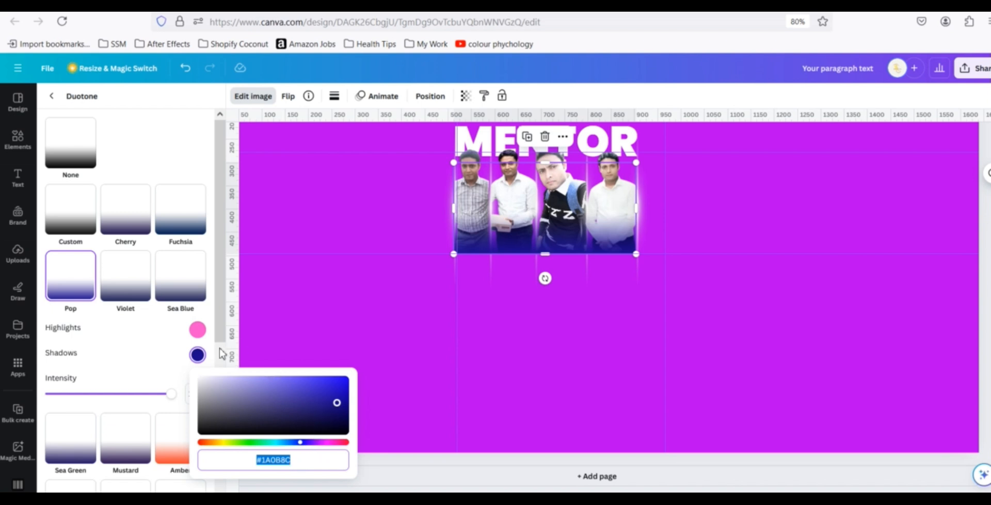
scroll(191, 315, "down", 1)
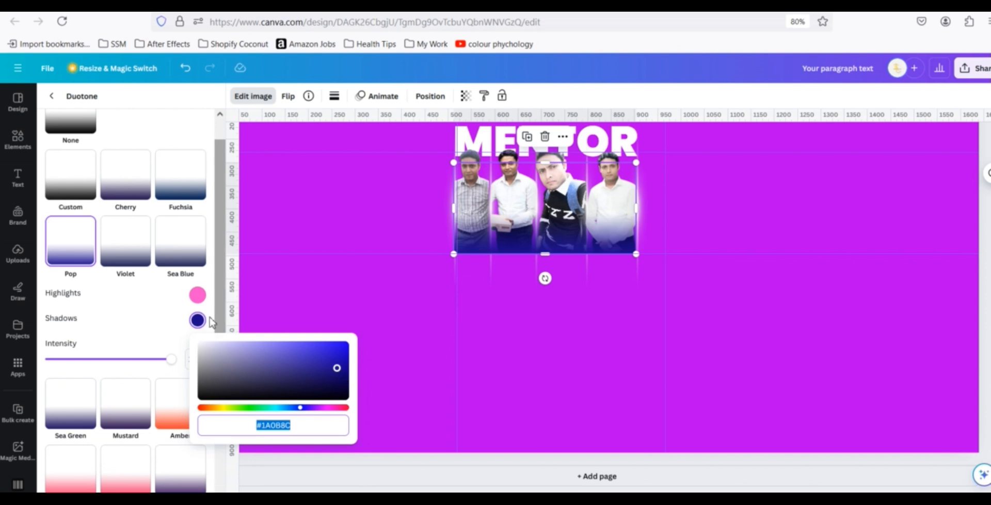
left_click(197, 295)
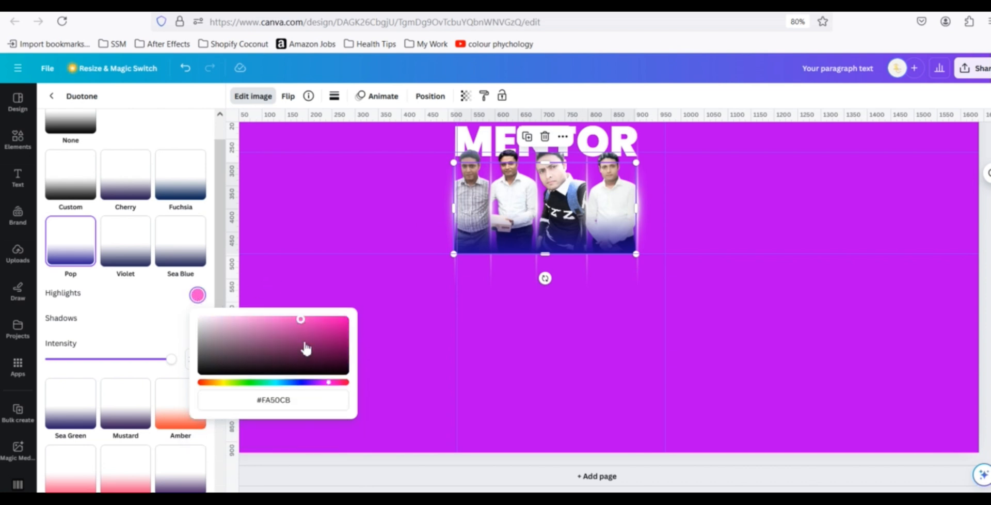
left_click_drag(301, 320, 286, 336)
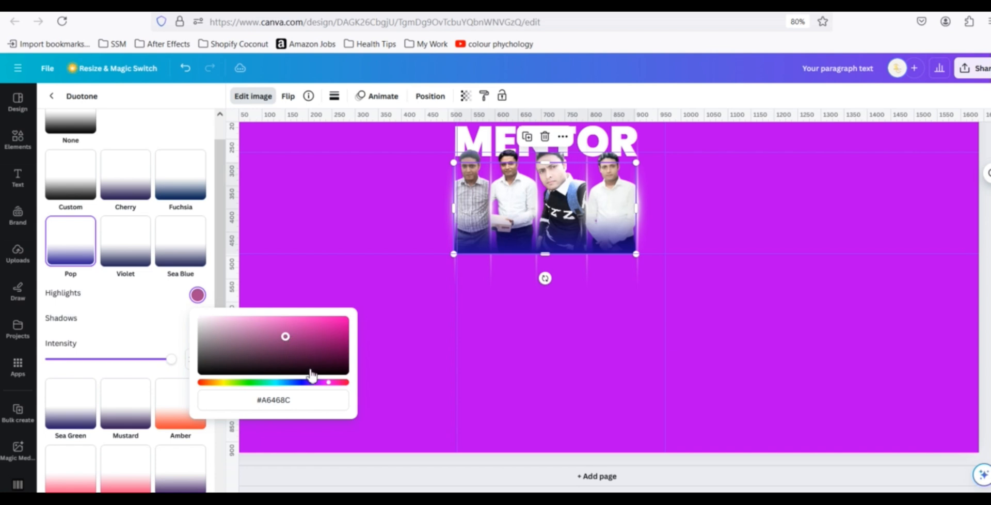
left_click(273, 228)
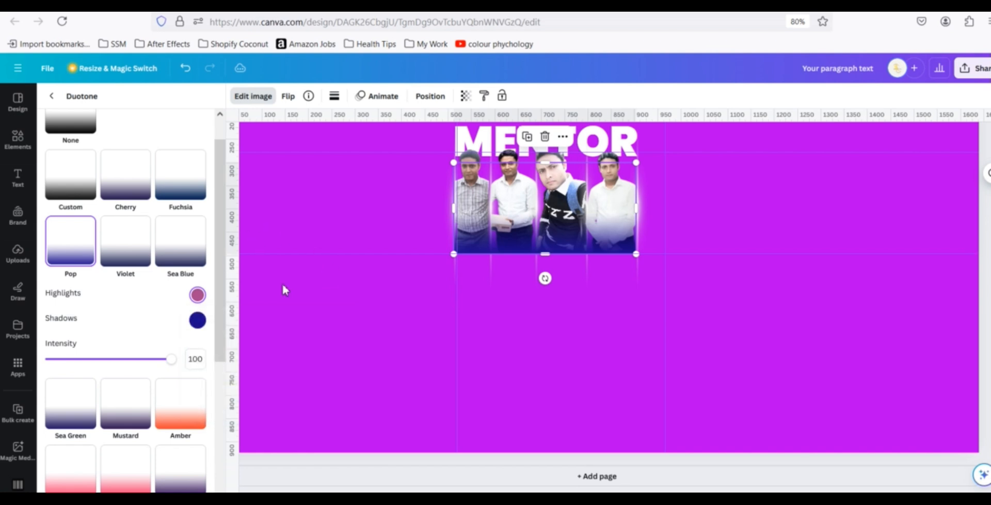
Step: Copy the hex code #B900EE of the page's purple background colour
left_click(317, 307)
scroll(347, 294, "up", 2)
scroll(348, 295, "up", 3)
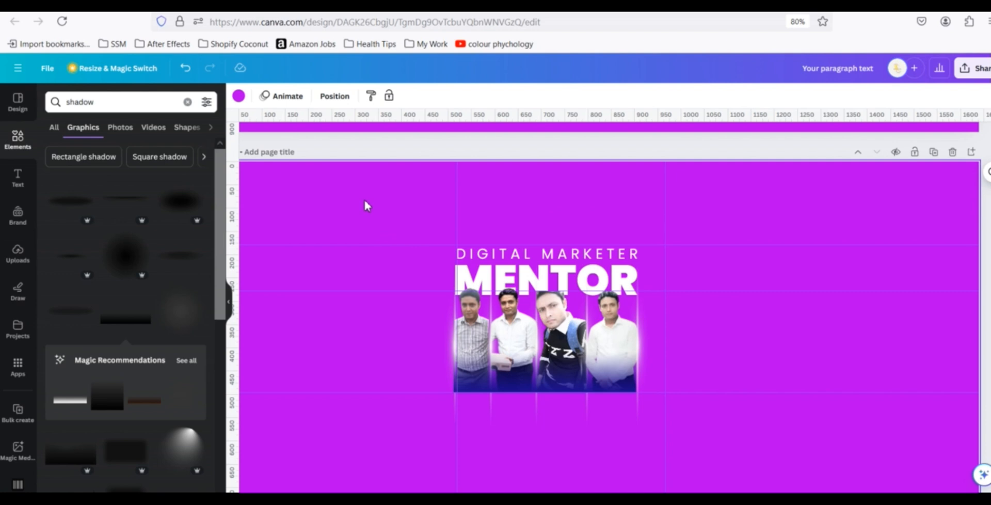
left_click(239, 97)
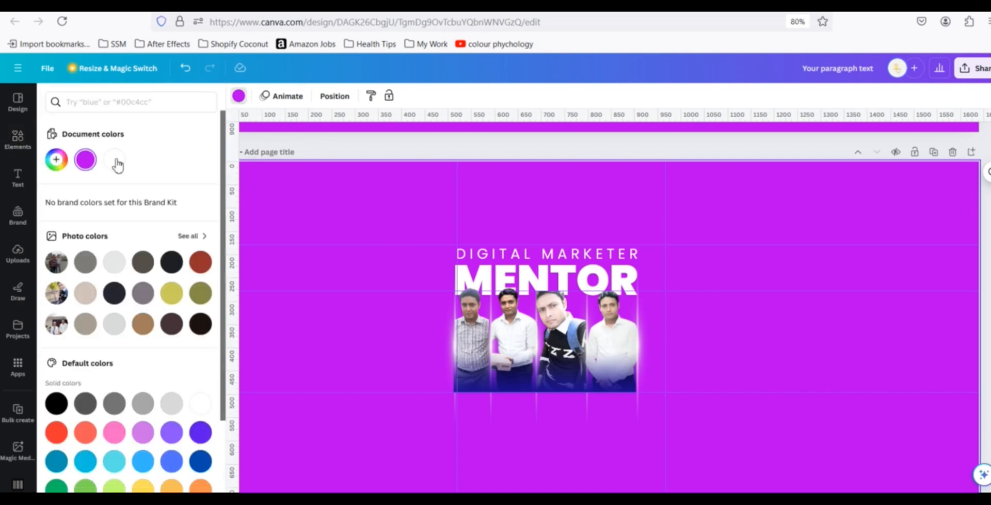
left_click(85, 161)
key("ctrl+c")
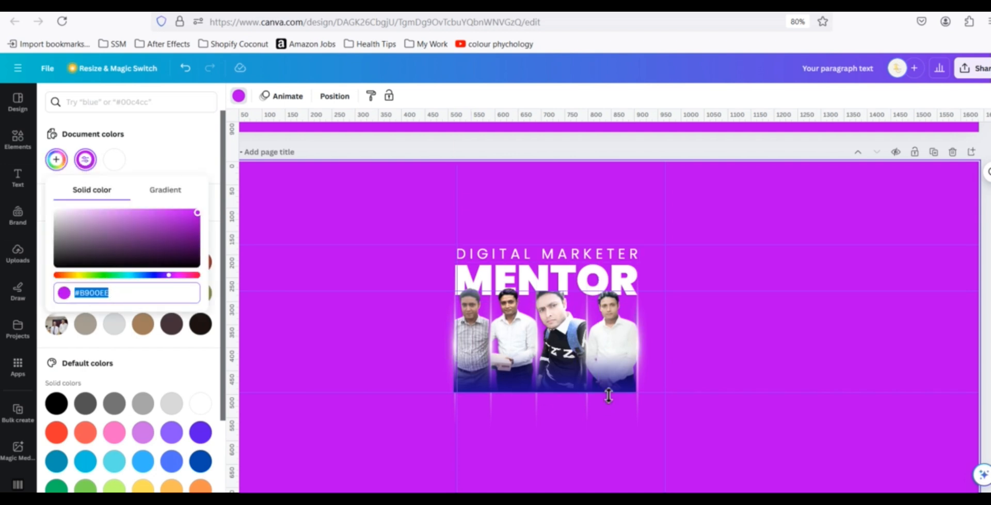
Step: Set the duotone highlights colour of the gradient over the photos to the copied #B900EE
left_click(557, 384)
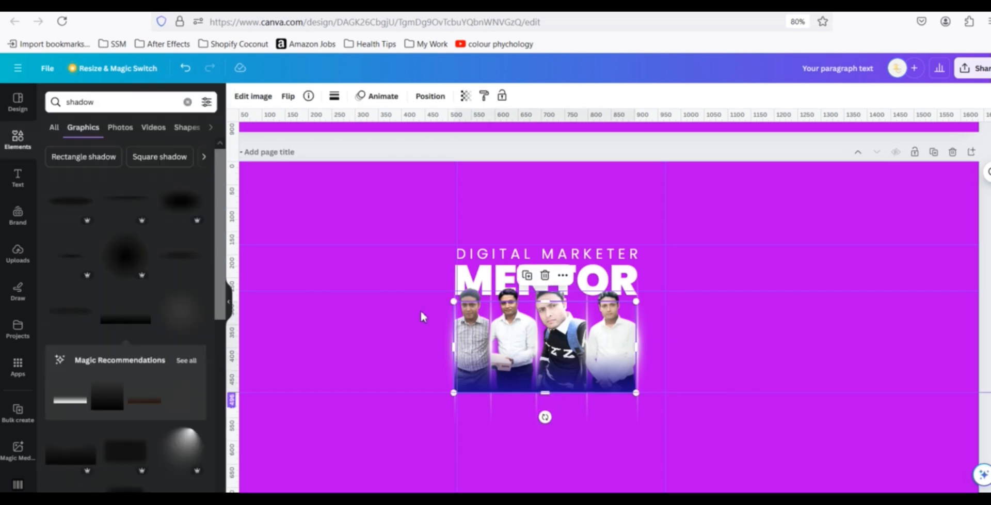
left_click(245, 99)
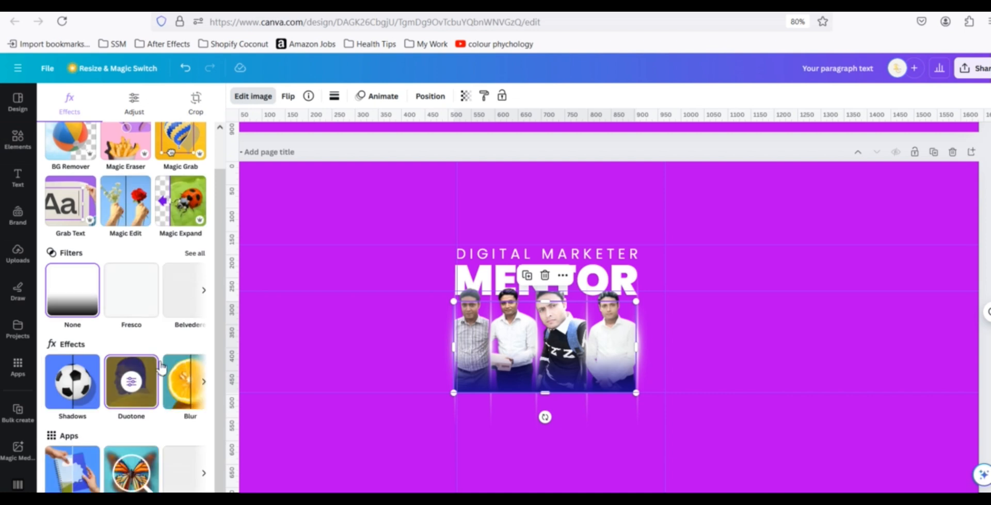
left_click(130, 385)
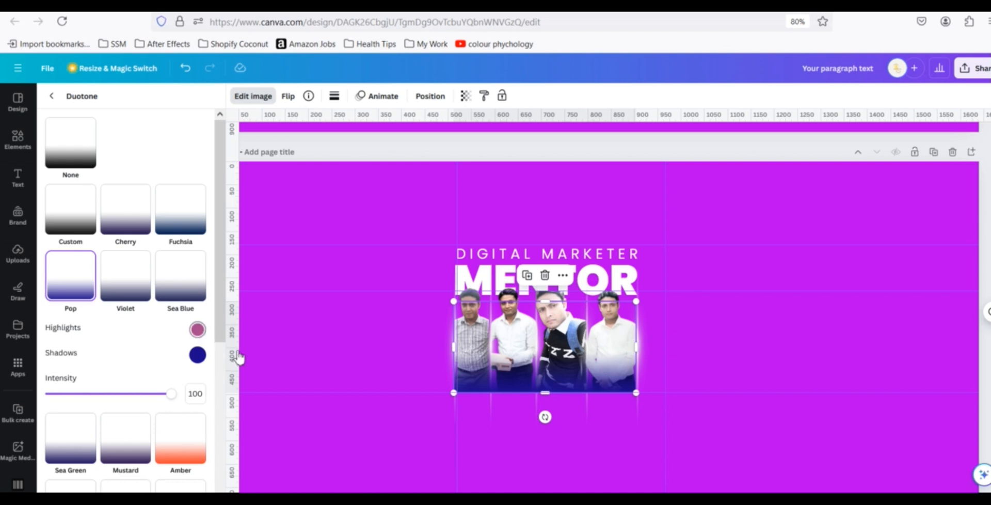
left_click(201, 331)
left_click(254, 428)
key("ctrl+v")
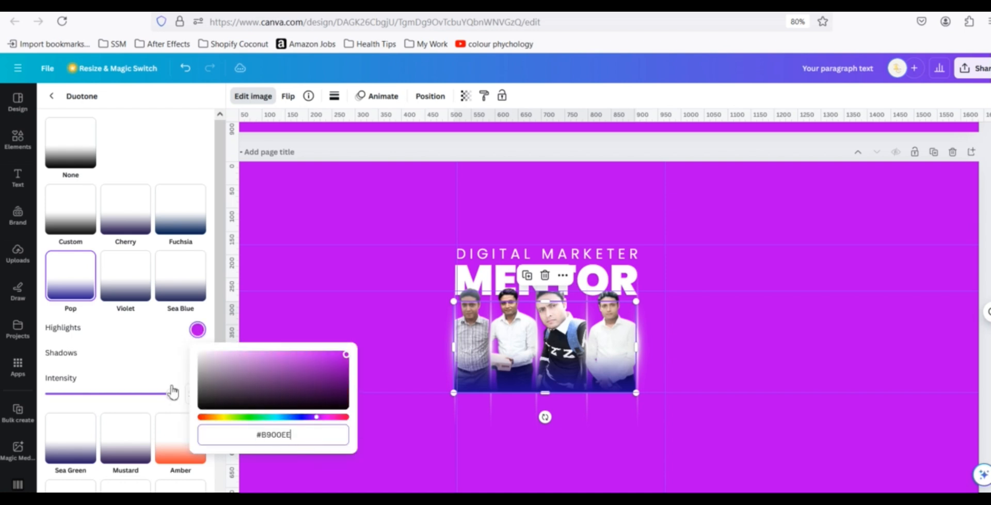
left_click(133, 348)
Step: Set the duotone shadows colour of the same gradient to #B900EE
left_click(198, 356)
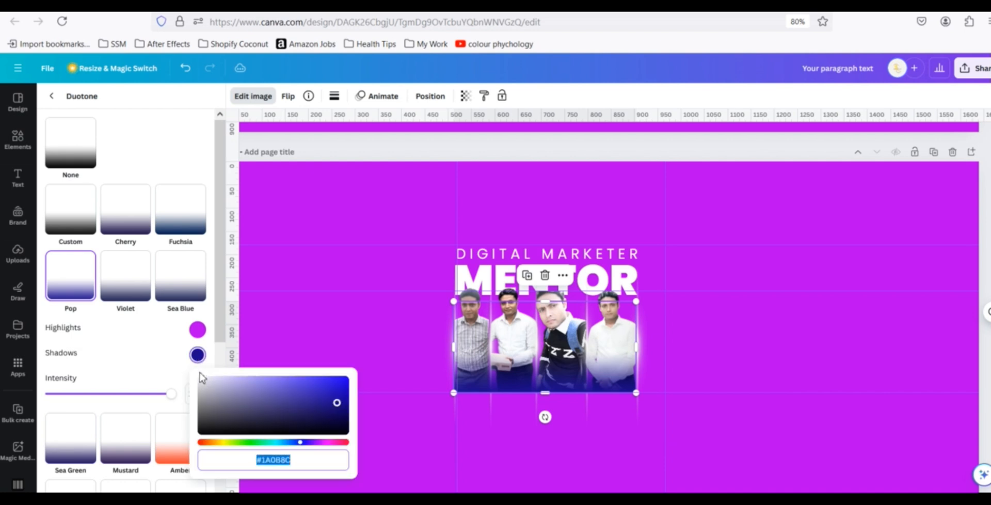
type("#B900EE")
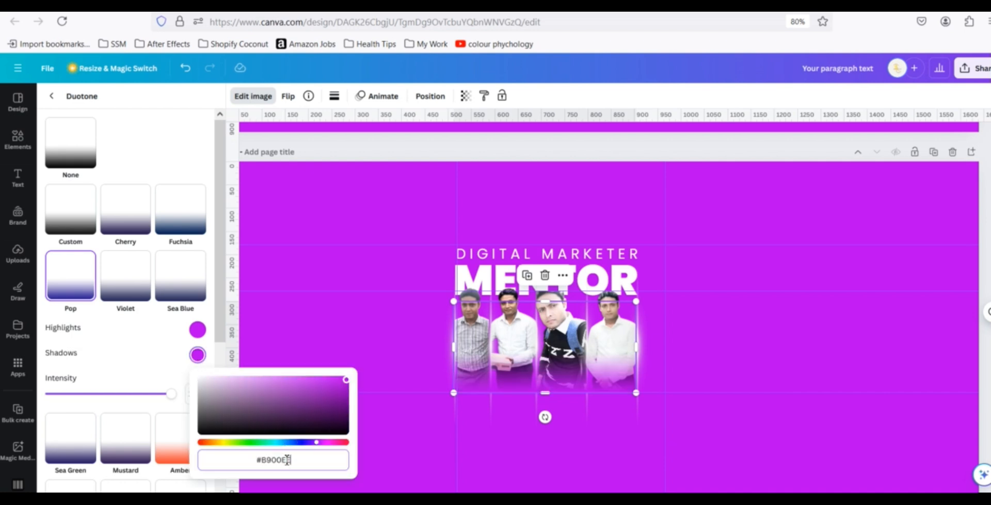
left_click(289, 323)
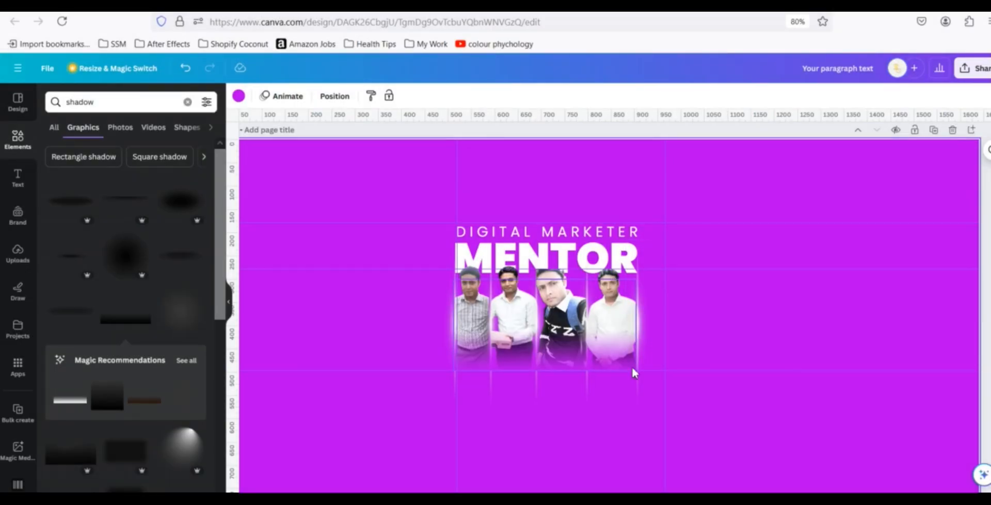
Step: Duplicate the purple gradient and place the copy slightly lower, over the bottom ends of the light streaks
left_click(632, 368)
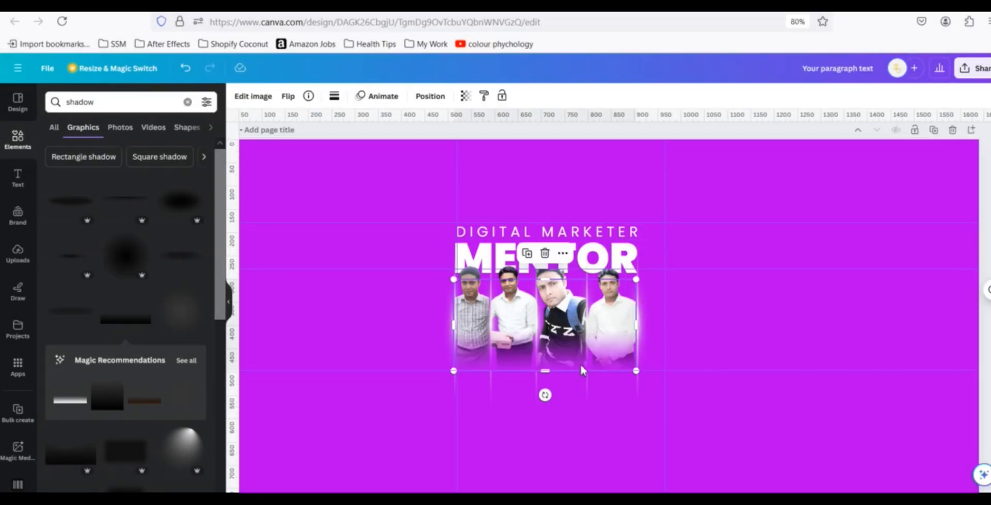
left_click_drag(582, 368, 594, 387)
left_click(712, 336)
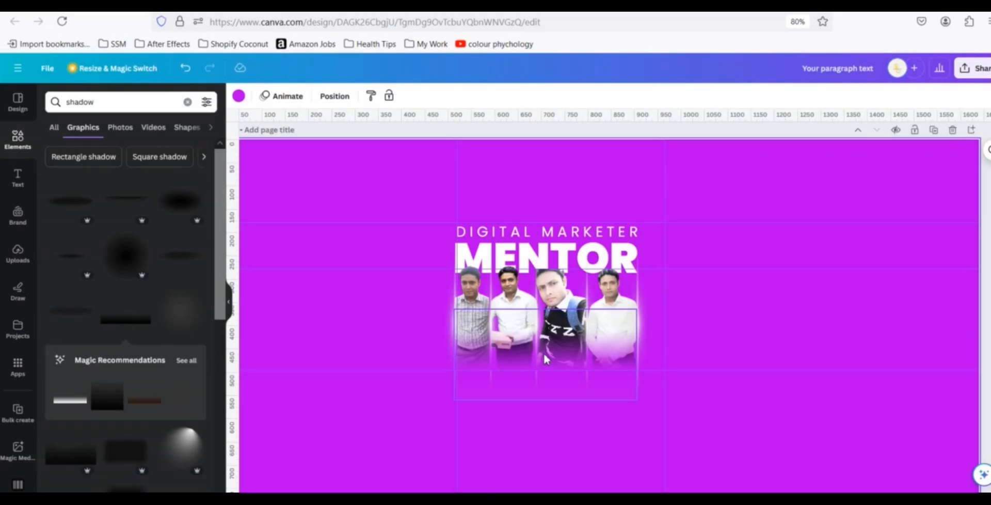
left_click(560, 384)
left_click_drag(562, 385, 558, 376)
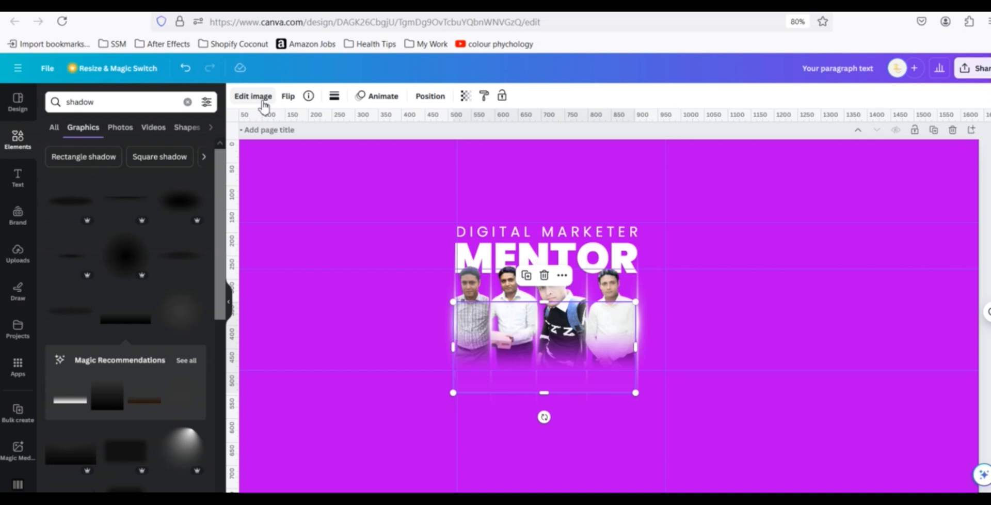
Step: Reorder the layers so both purple gradients sit beneath the light streaks and directly above the photo cutouts
left_click(426, 97)
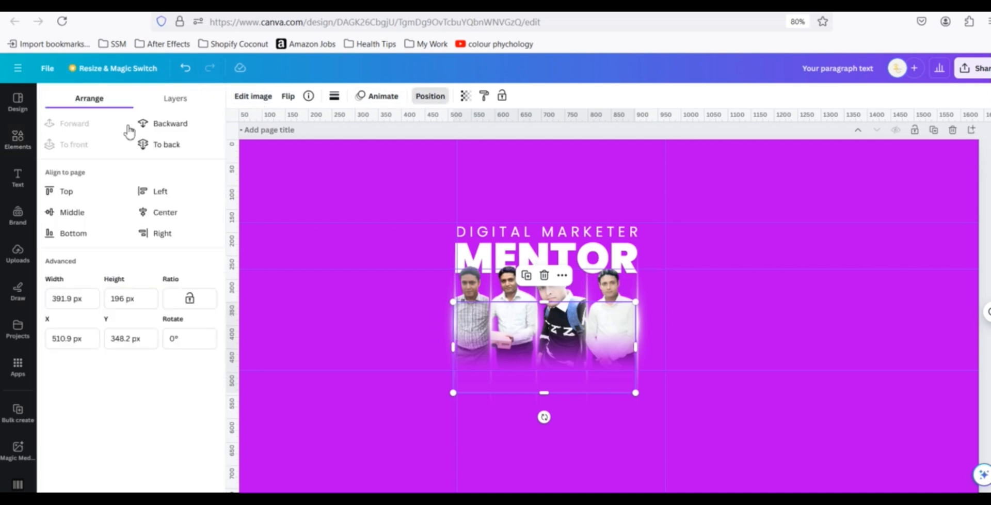
left_click(176, 98)
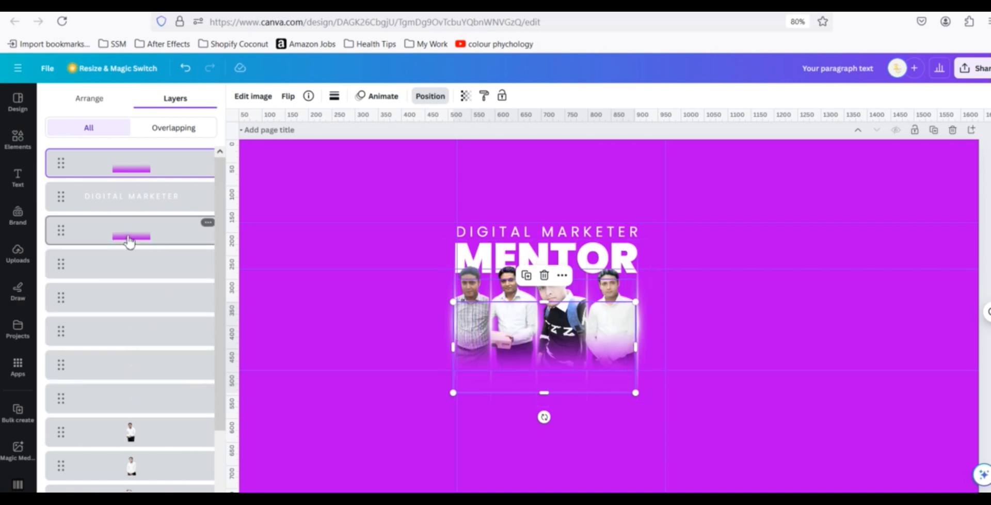
left_click_drag(129, 242, 126, 412)
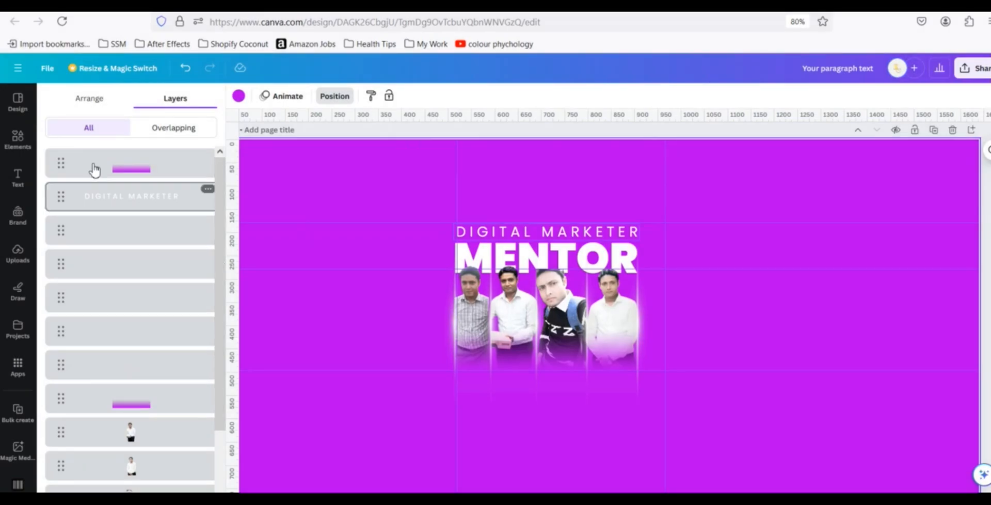
left_click_drag(93, 168, 135, 382)
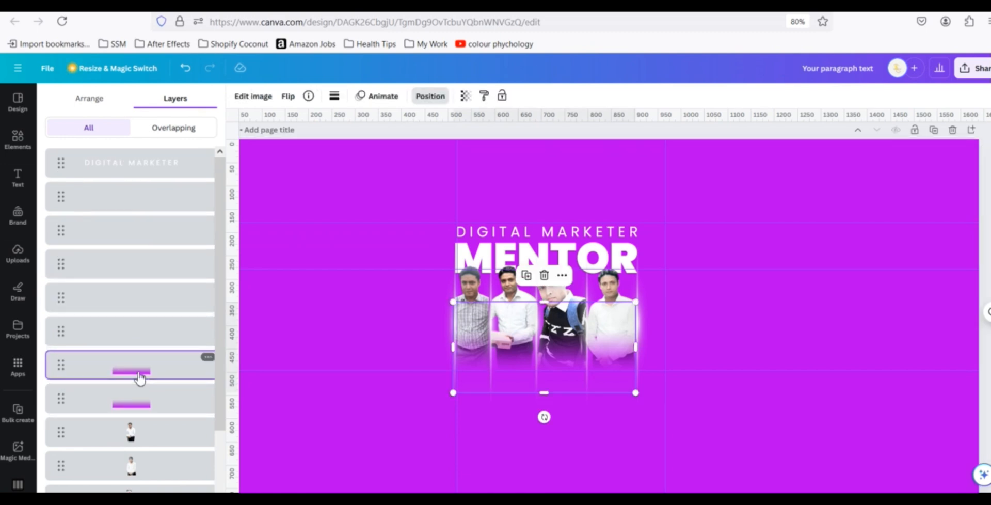
left_click(767, 351)
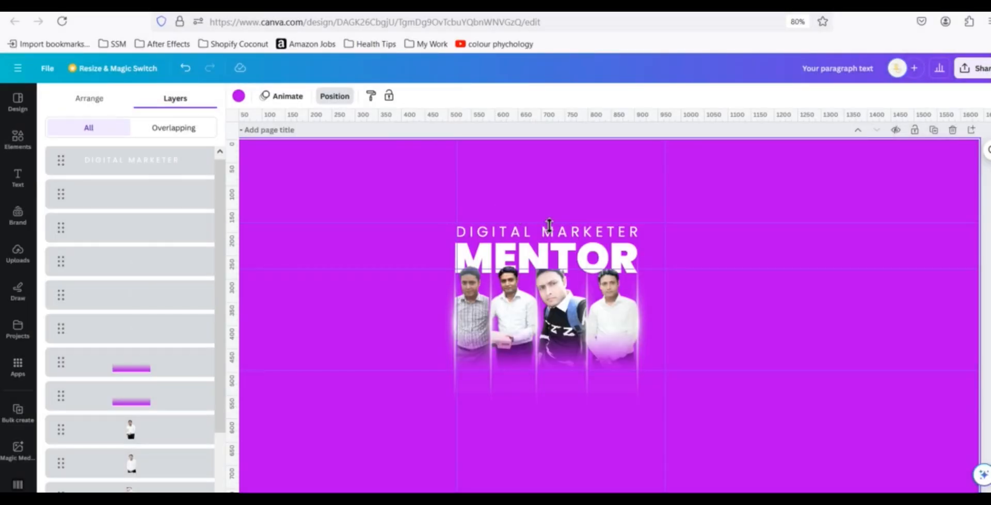
Step: Remove the ruler guides from the page
left_click(552, 233)
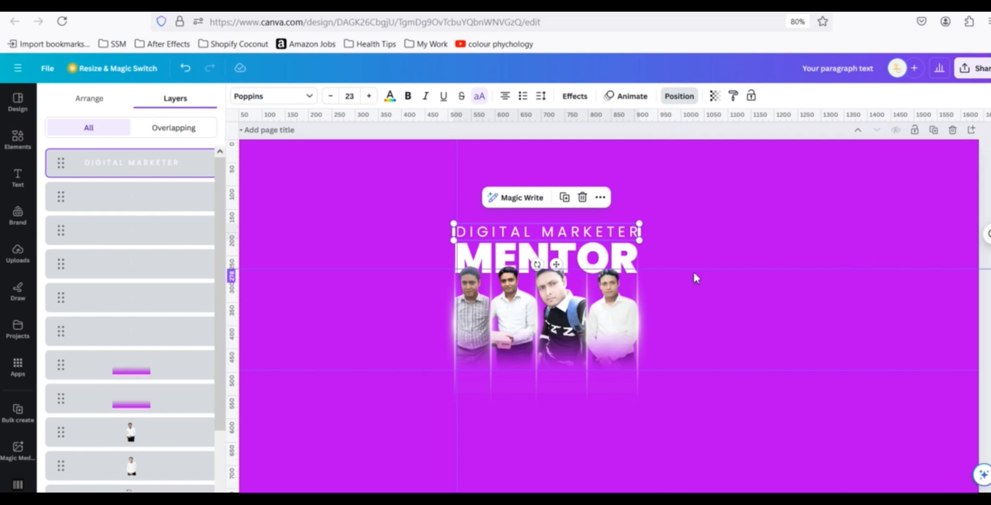
mouse_move(683, 132)
left_mouse_down()
mouse_move(662, 365)
mouse_move(674, 499)
left_mouse_up()
left_click_drag(459, 201, 231, 199)
Step: Shrink the "DIGITAL MARKETER" text to size 22 and nudge it slightly right and up above "MENTOR"
left_click_drag(641, 225, 632, 225)
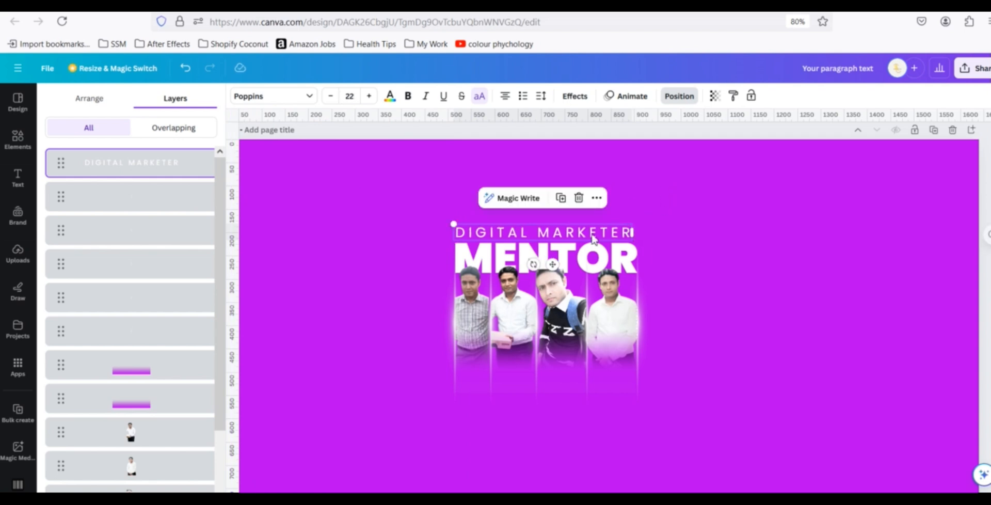
left_click(351, 176)
key("Right")
key("Right")
key("Right")
key("Right")
key("Up")
key("Up")
key("Up")
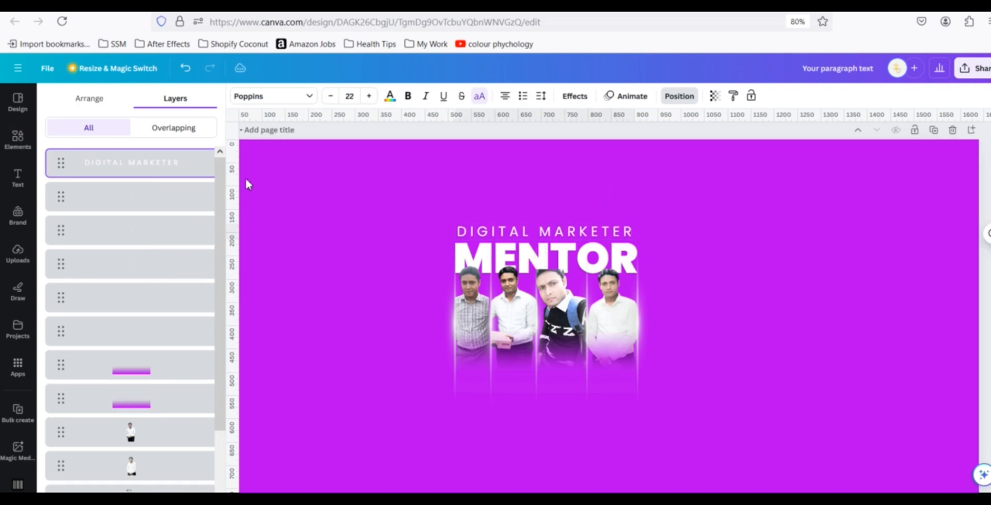
Step: Nudge the "MENTOR" heading slightly down to widen the gap beneath "DIGITAL MARKETER"
left_click(629, 257)
left_click(612, 255)
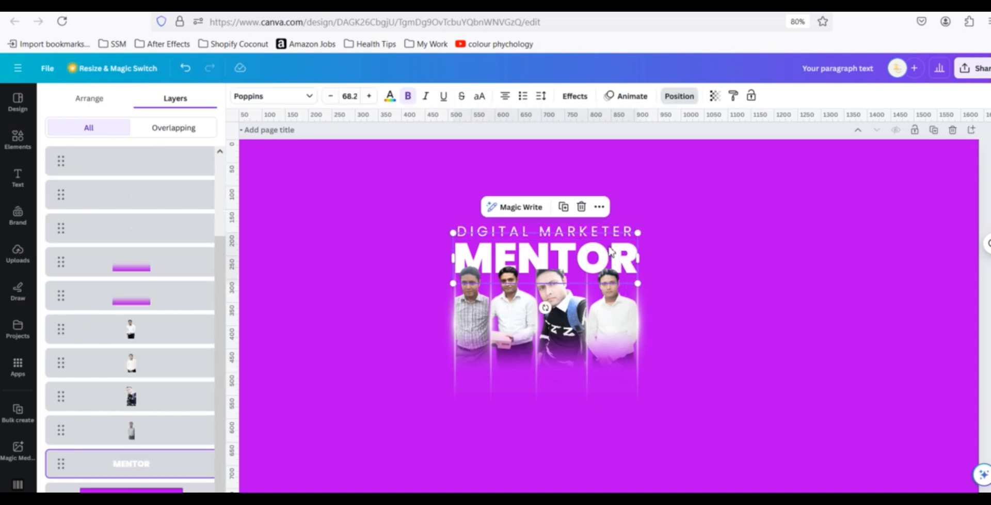
key("Down")
key("Down")
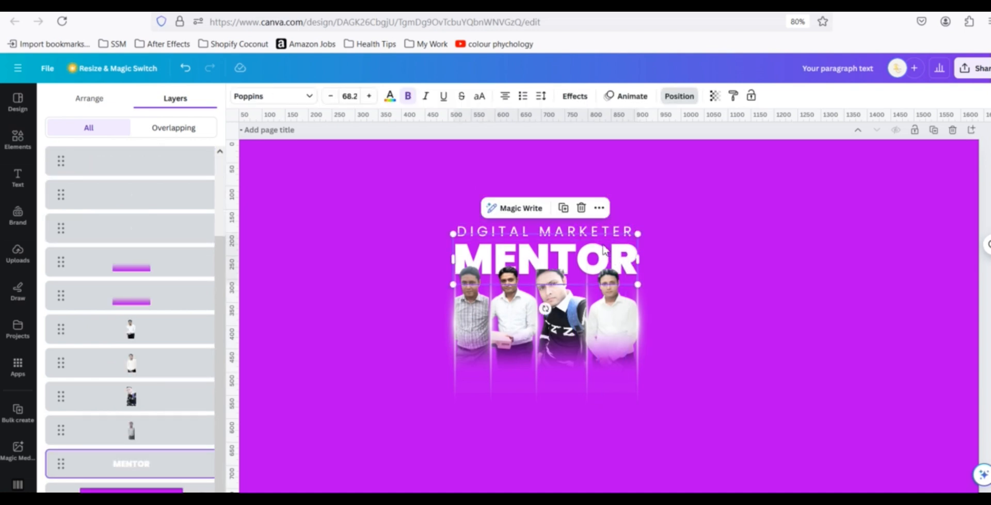
left_click(380, 202)
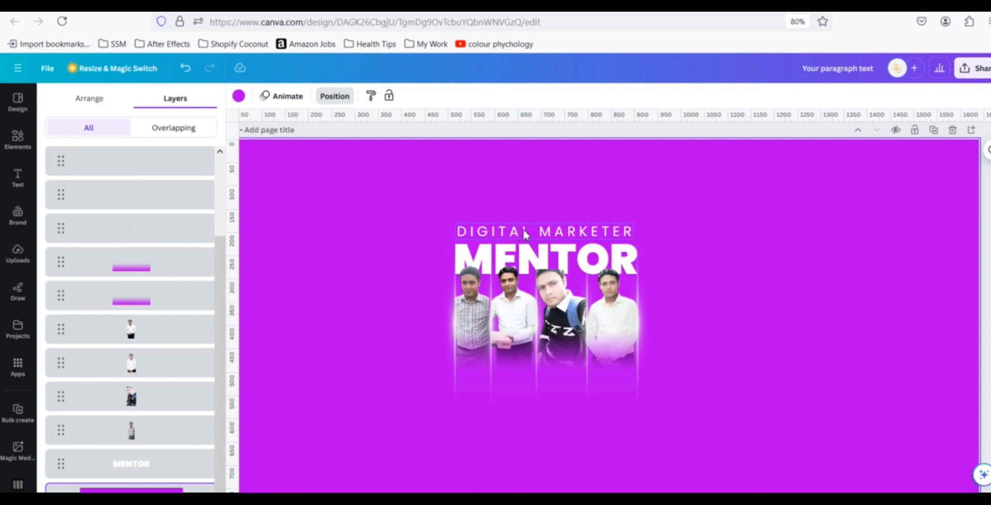